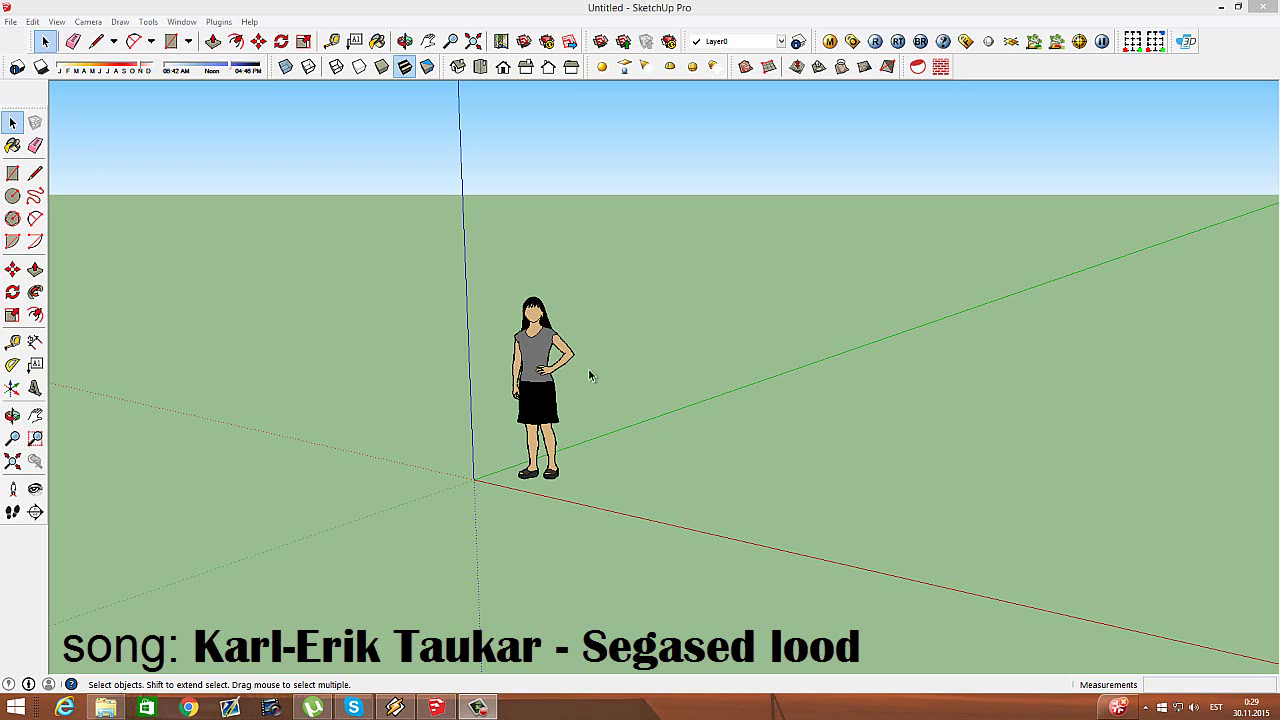
# Step: Delete the default figure and draw a 4.24 m-radius circle centred on the origin
pyautogui.click(546, 354)
pyautogui.press('Delete')
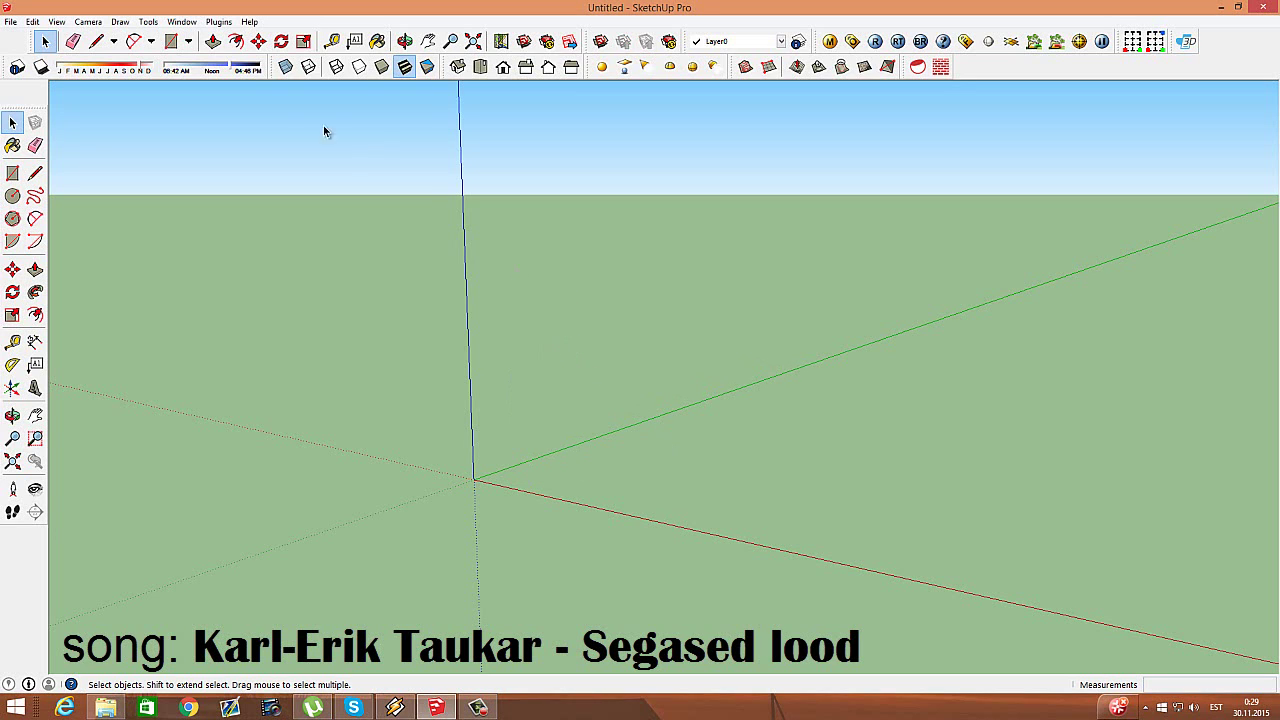
pyautogui.click(170, 42)
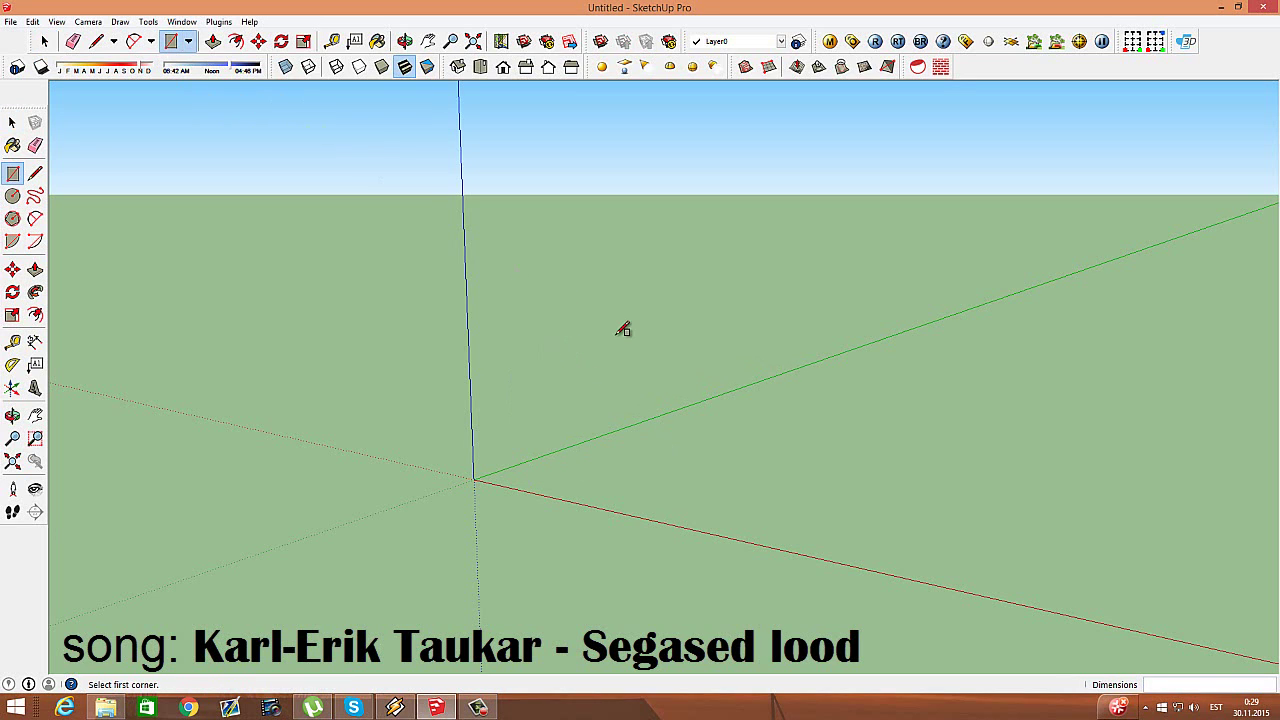
pyautogui.click(614, 337)
pyautogui.click(188, 42)
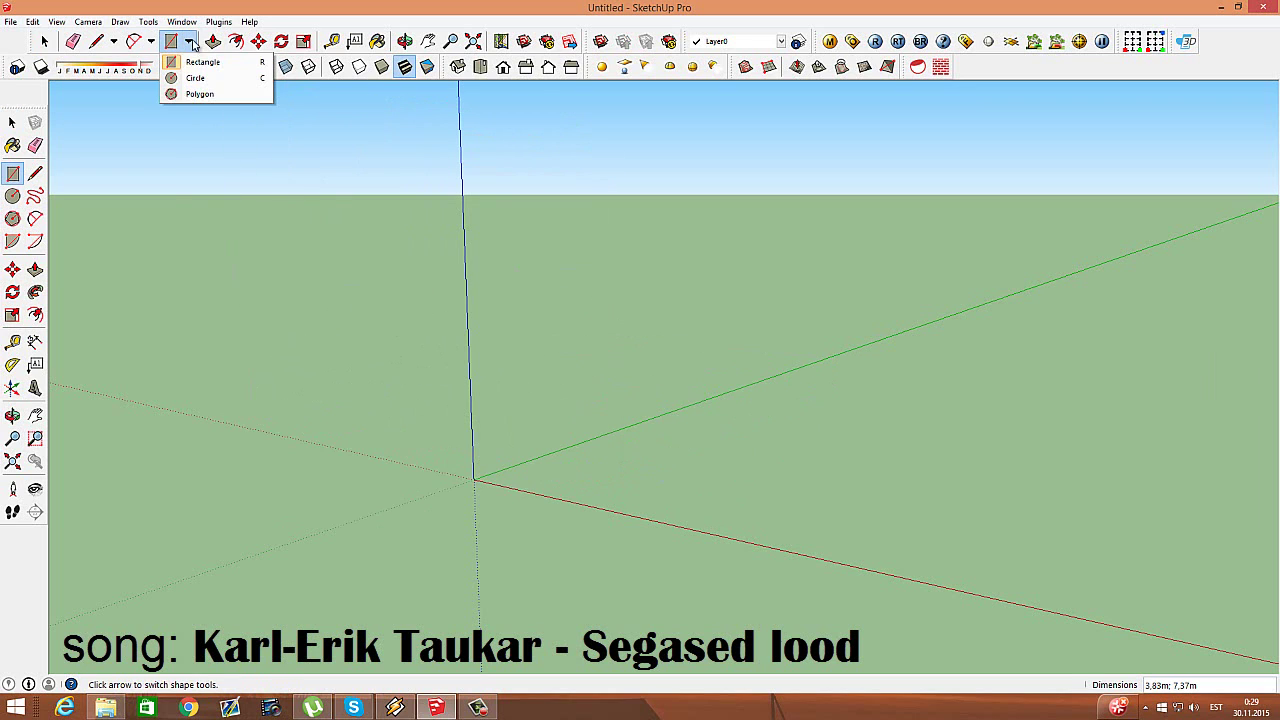
pyautogui.click(195, 78)
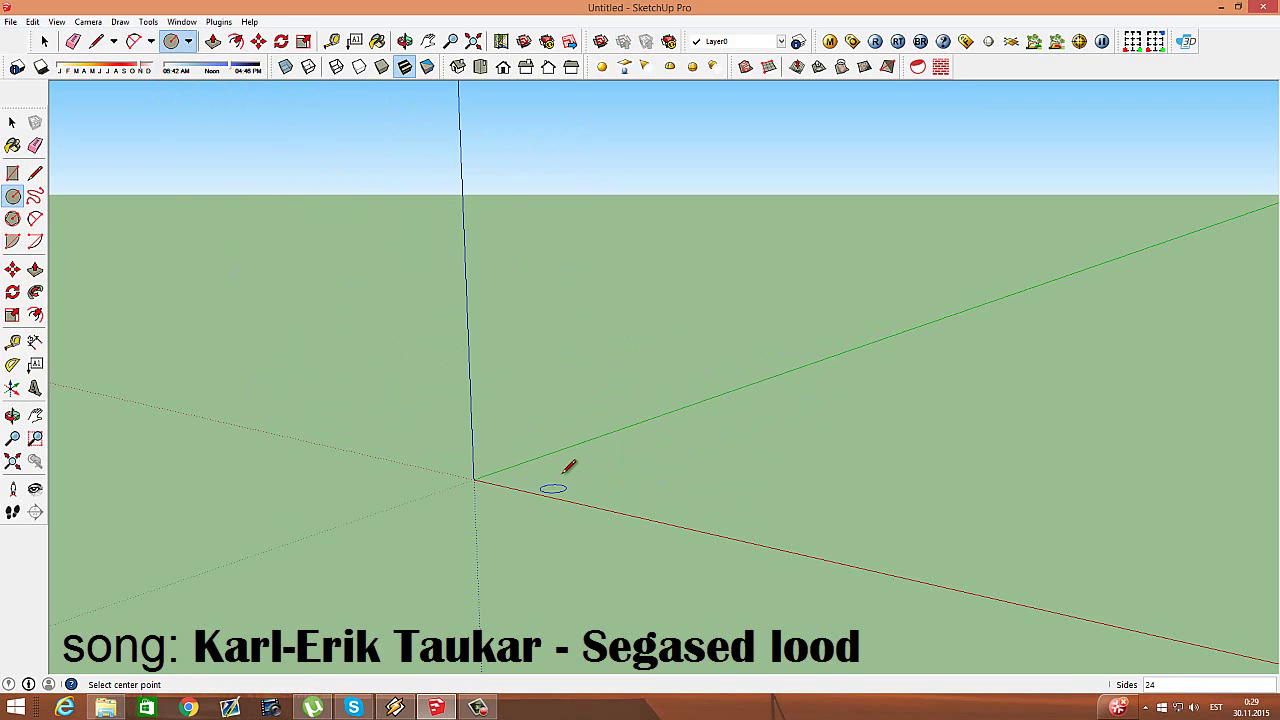
pyautogui.click(600, 452)
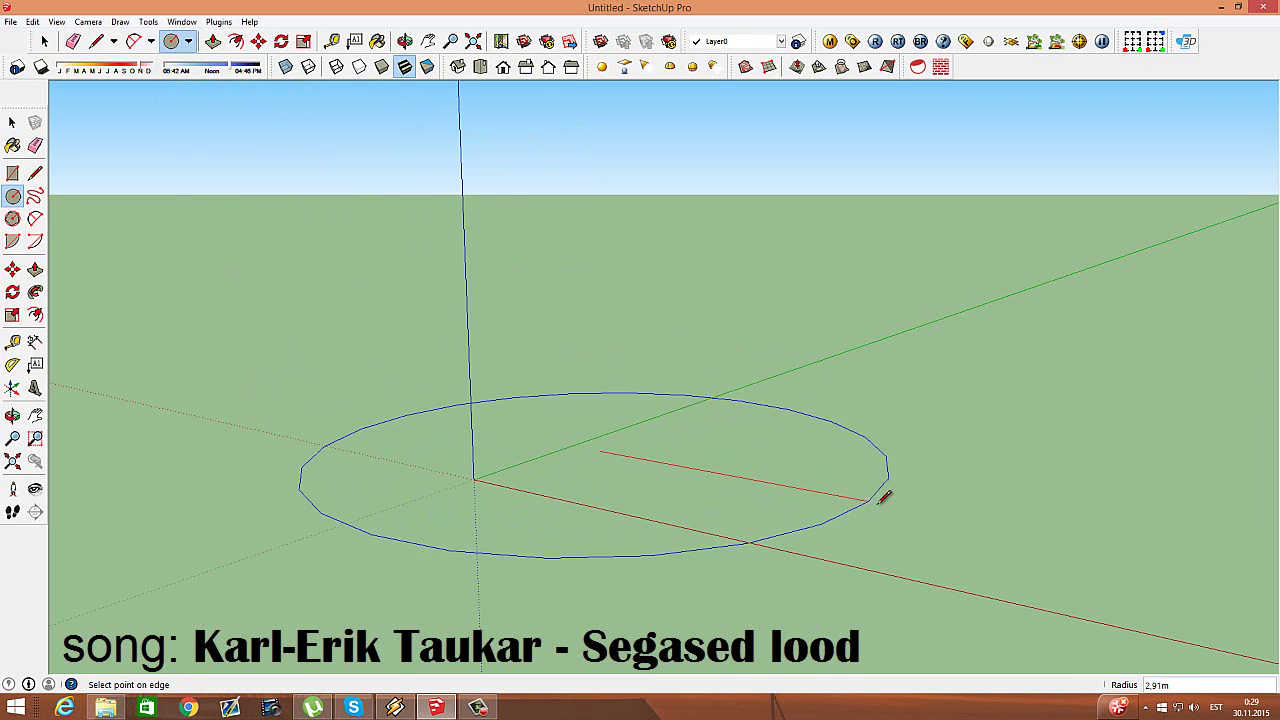
pyautogui.click(1030, 530)
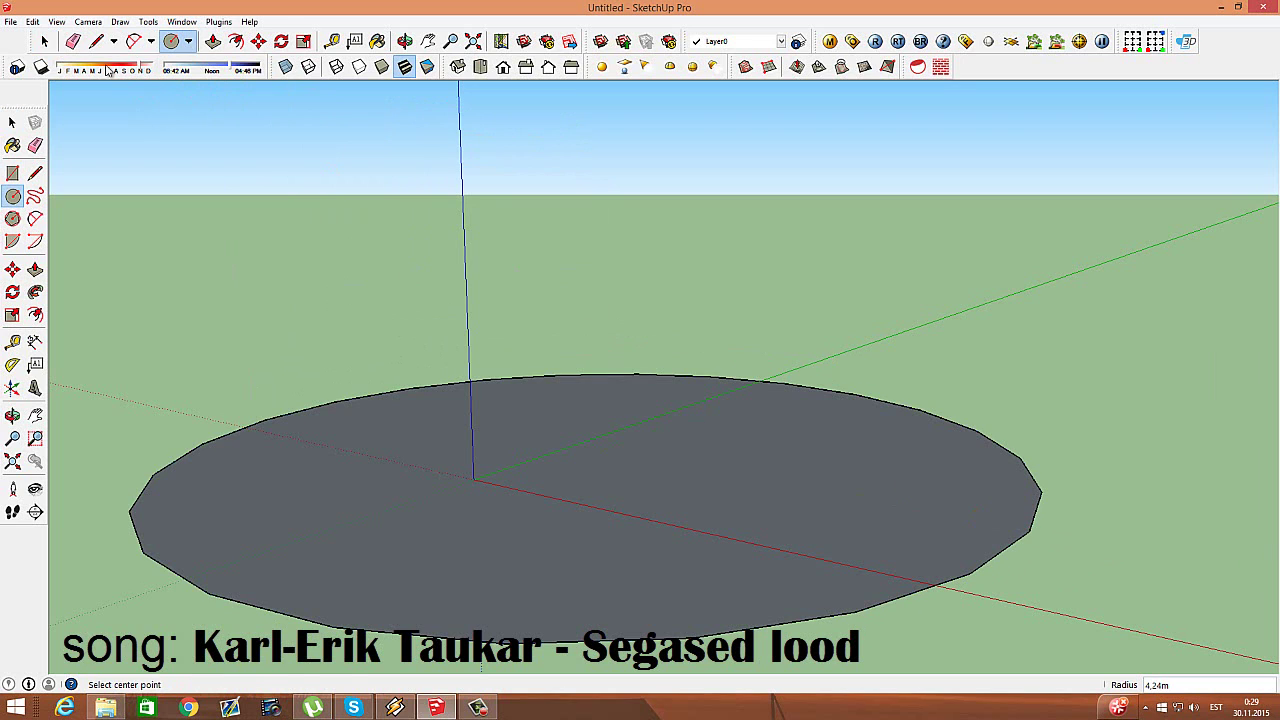
# Step: Delete the circle's grey face so only its outline remains
pyautogui.press('space')
pyautogui.click(920, 502)
pyautogui.press('Delete')
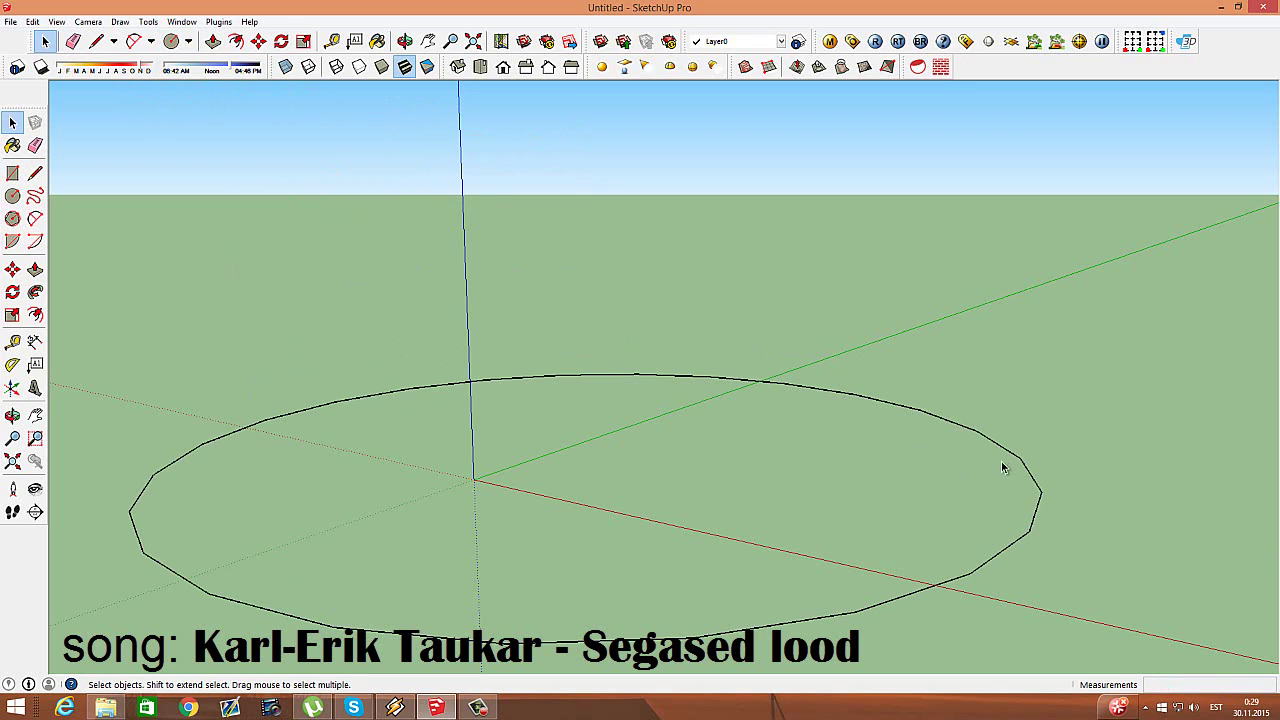
# Step: Set the 4.24 m ground circle's segment count to 80 in Entity Info
pyautogui.rightClick(1012, 457)
pyautogui.click(1040, 461)
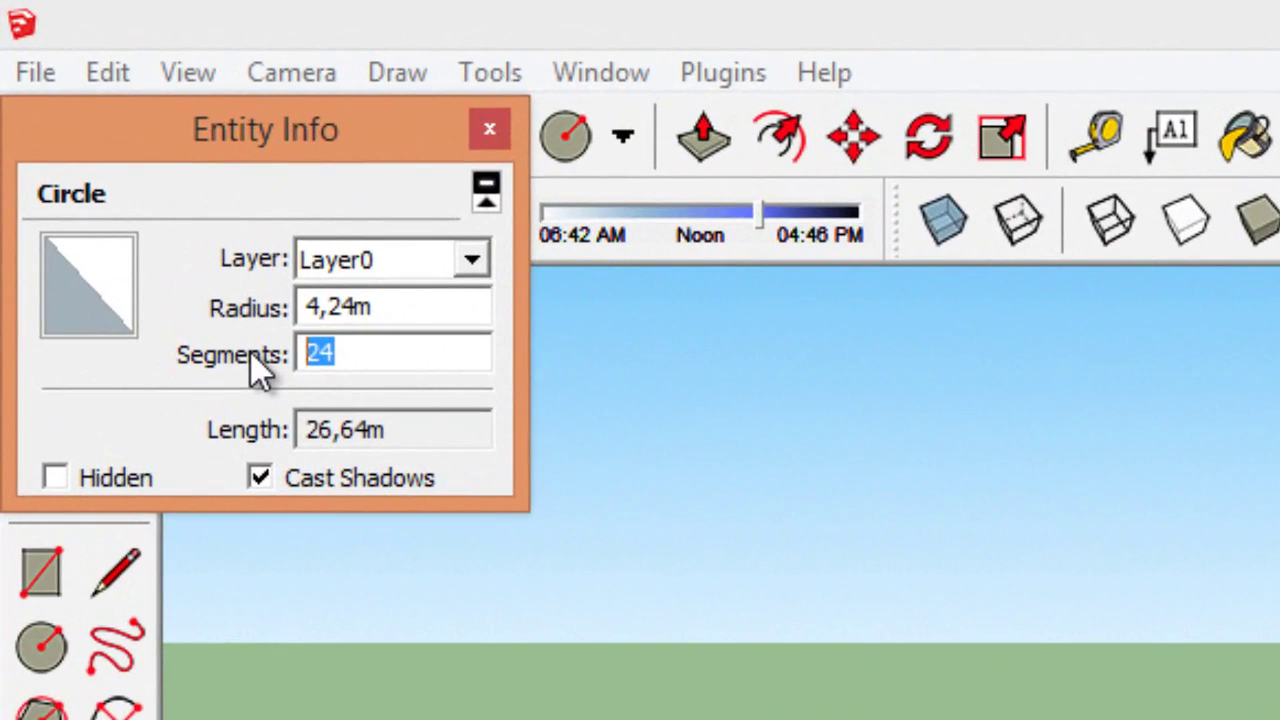
pyautogui.write('80')
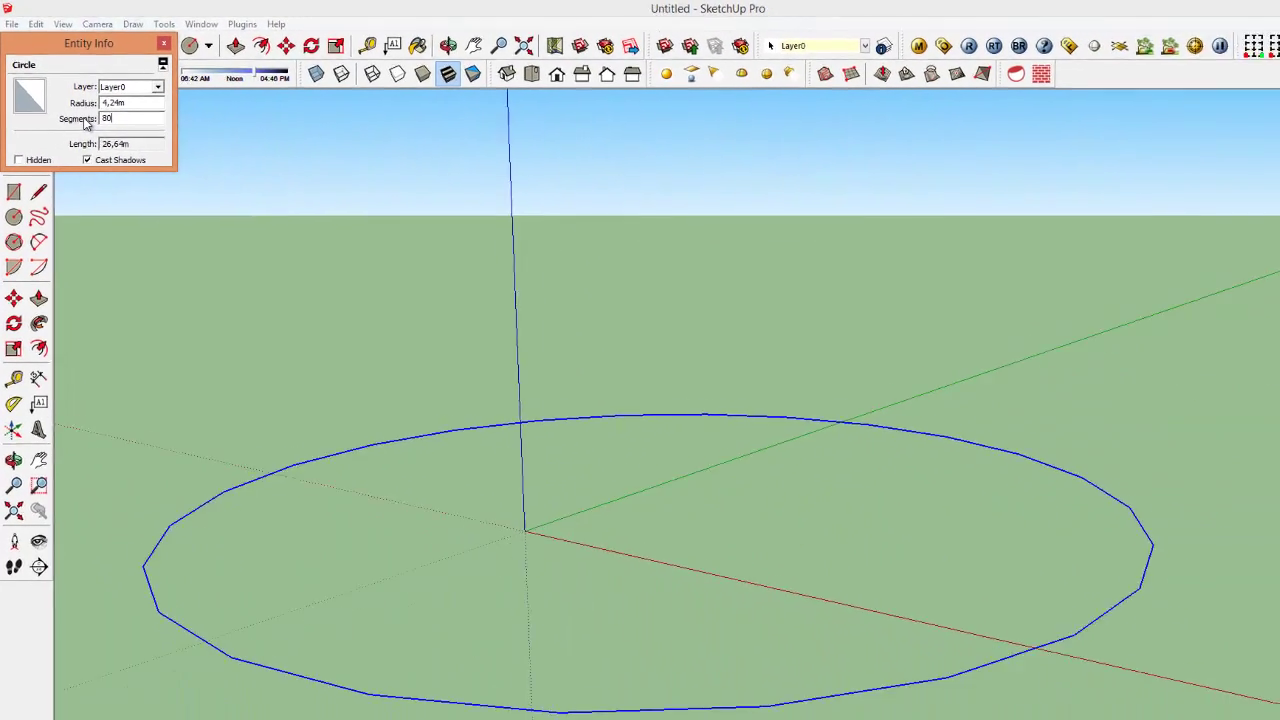
pyautogui.press('Return')
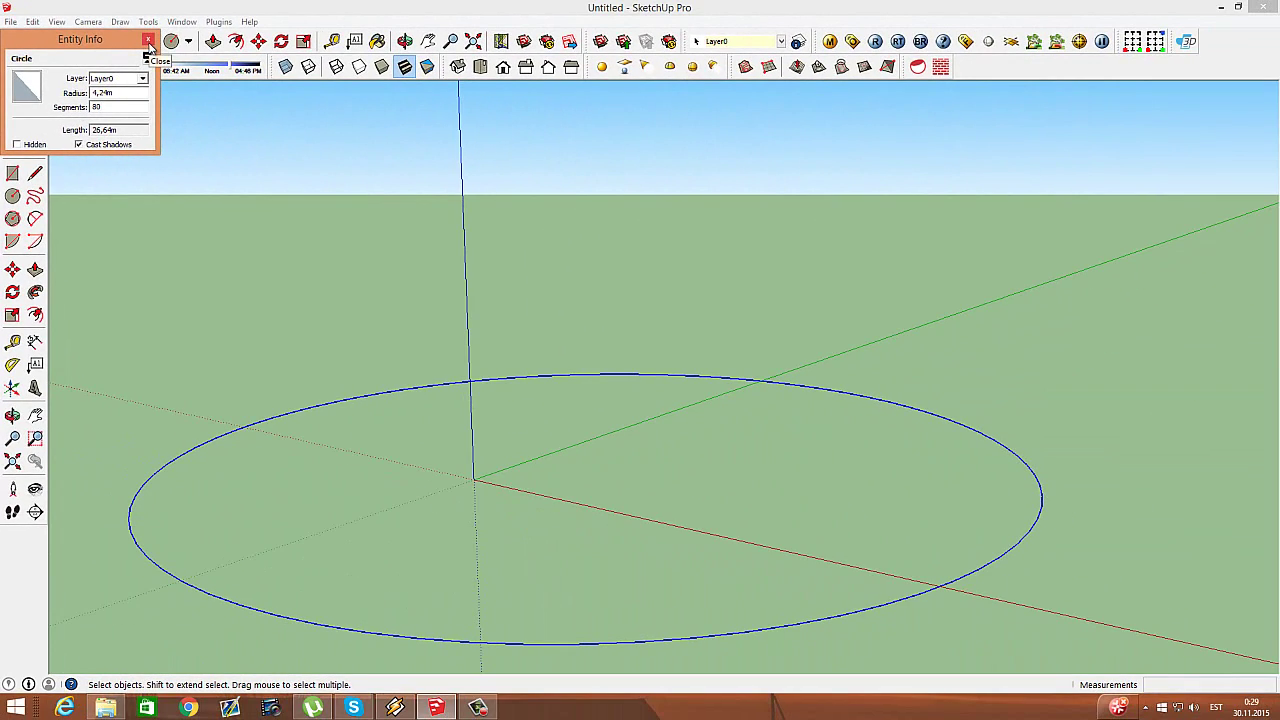
pyautogui.click(147, 40)
pyautogui.click(517, 282)
pyautogui.scroll(-3, 517, 282)
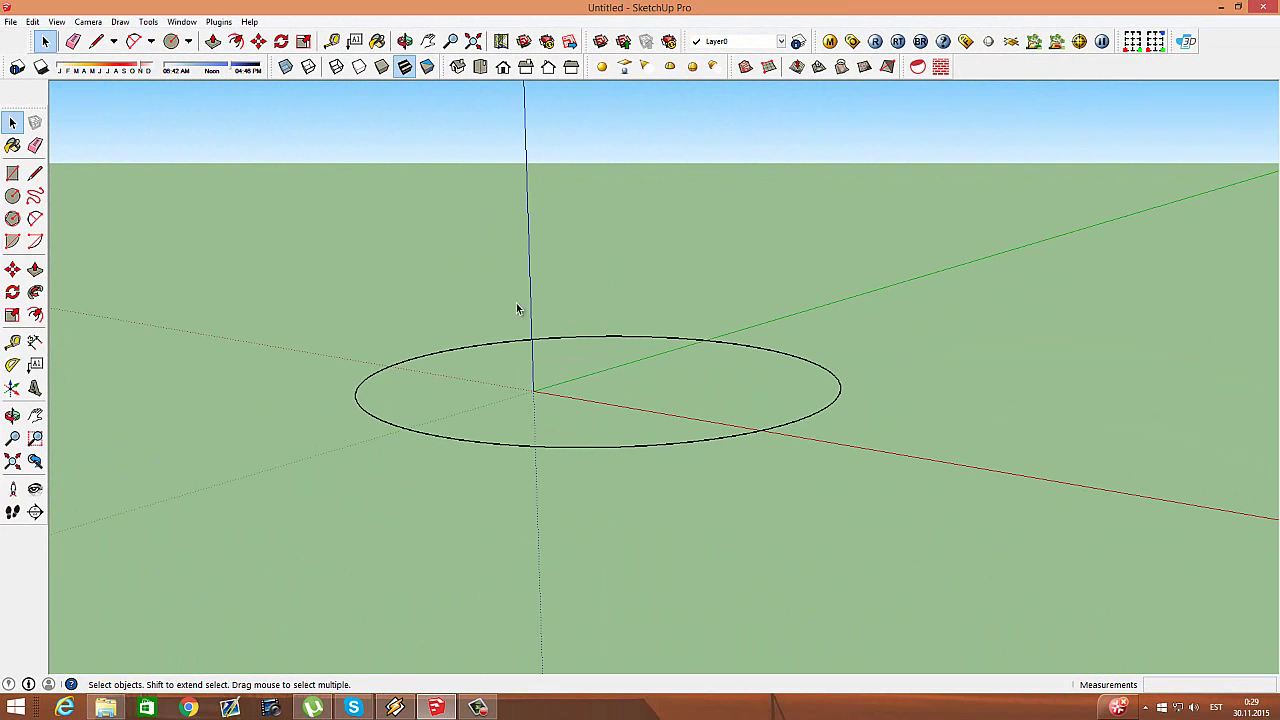
# Step: Draw a line from the circle's centre to its edge and a vertical line rising from the edge
pyautogui.click(405, 41)
pyautogui.moveTo(600, 300)
pyautogui.mouseDown()
pyautogui.moveTo(751, 466)
pyautogui.moveTo(610, 275)
pyautogui.mouseUp()
pyautogui.click(96, 41)
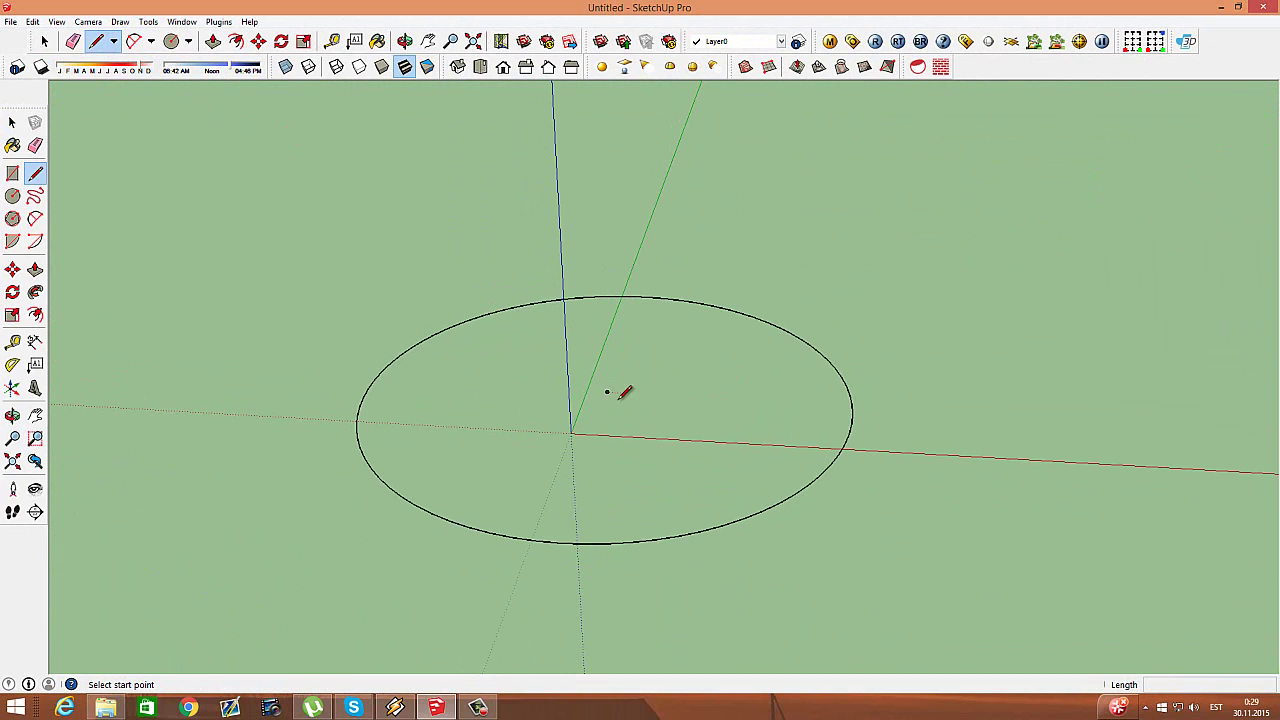
pyautogui.click(607, 392)
pyautogui.click(852, 404)
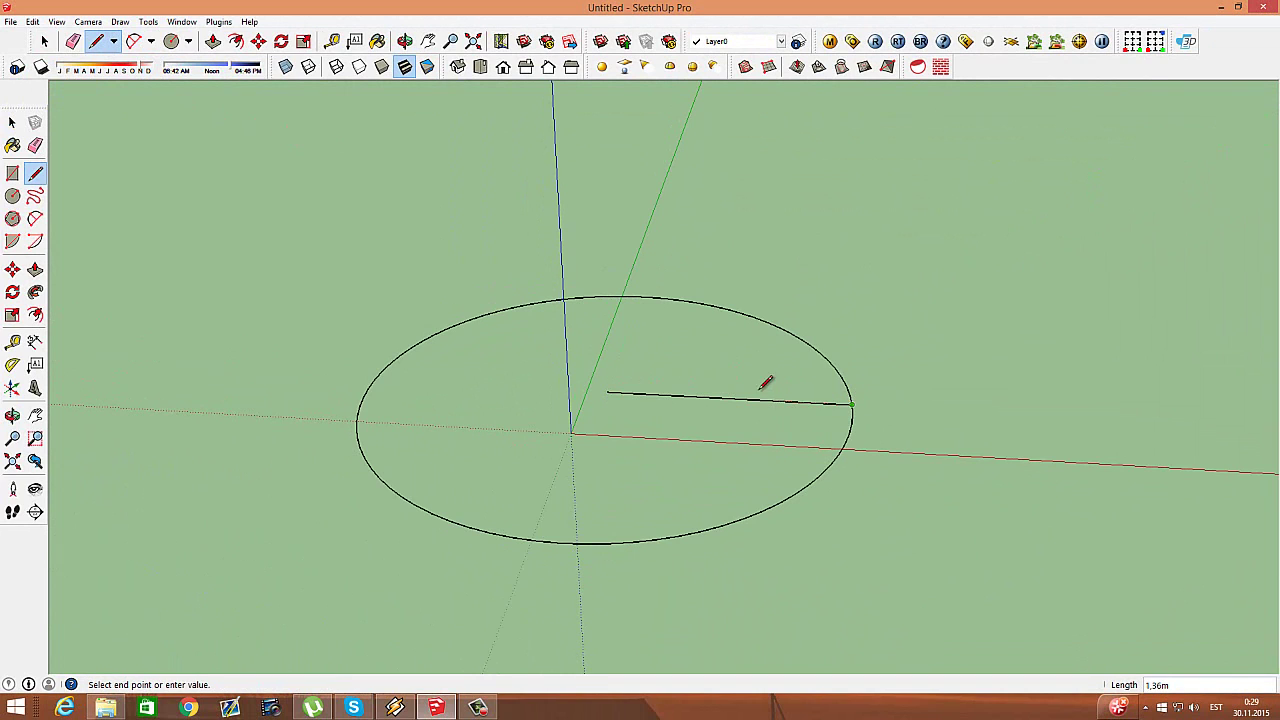
pyautogui.scroll(-2, 866, 486)
pyautogui.scroll(-2, 874, 444)
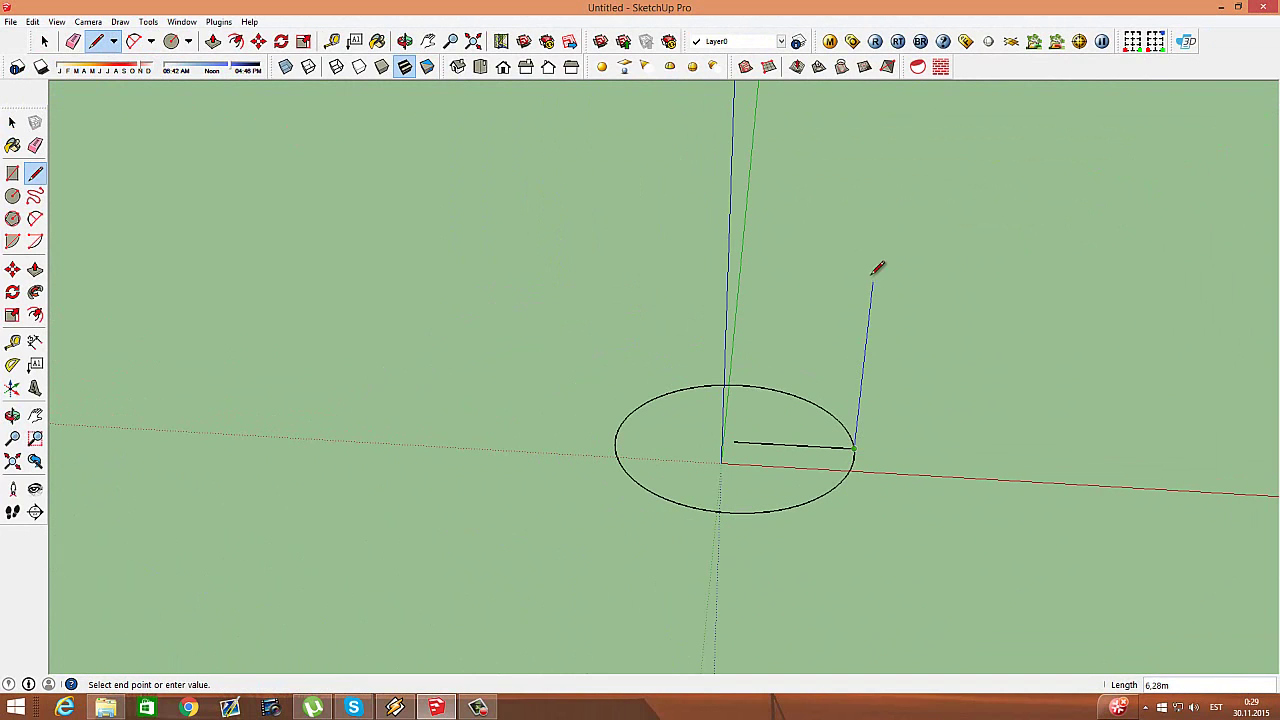
pyautogui.click(880, 210)
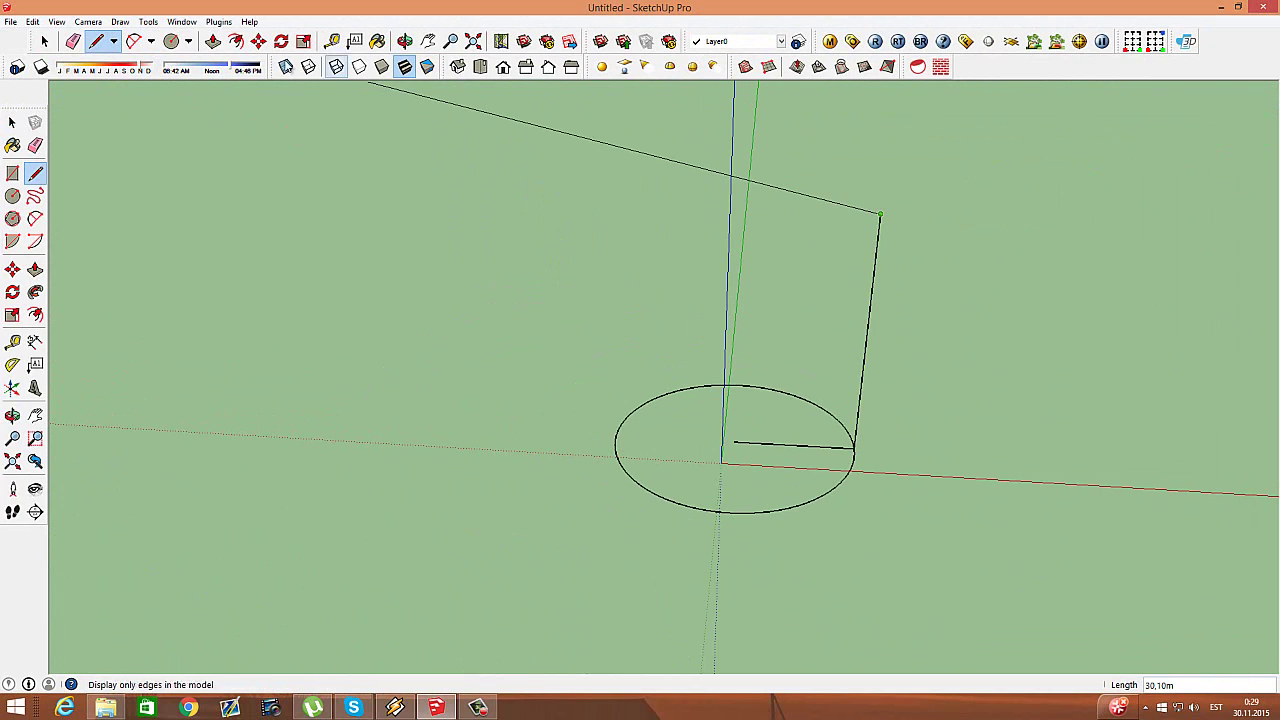
# Step: Draw a rectangle between the two lines and a short line outward from its top-right corner
pyautogui.click(188, 41)
pyautogui.click(196, 62)
pyautogui.click(881, 212)
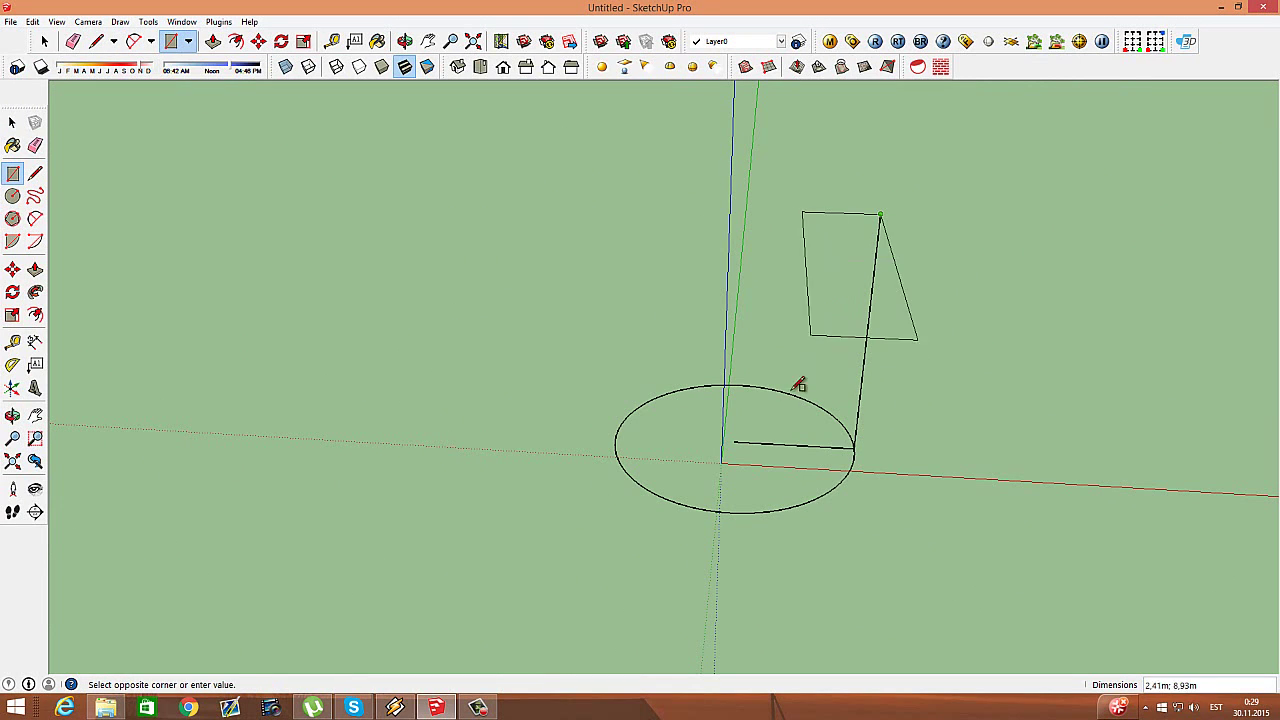
pyautogui.click(738, 437)
pyautogui.scroll(1, 905, 326)
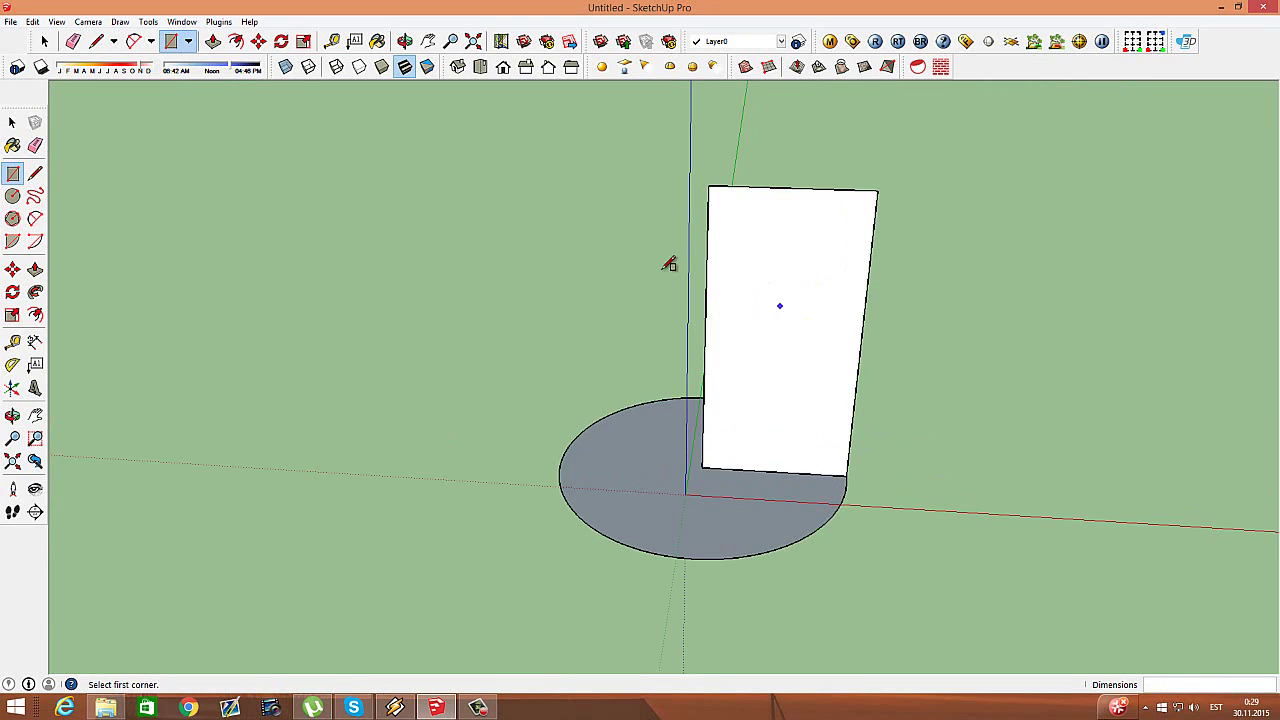
pyautogui.click(96, 41)
pyautogui.click(877, 190)
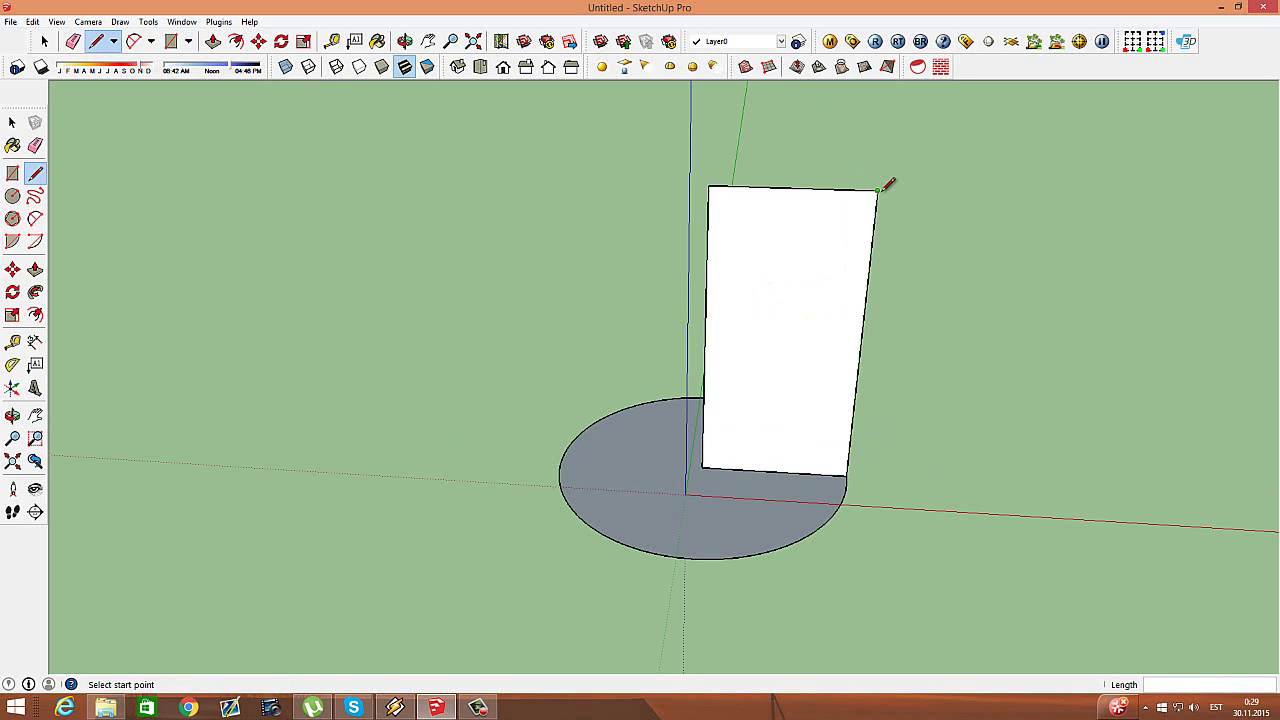
pyautogui.click(916, 191)
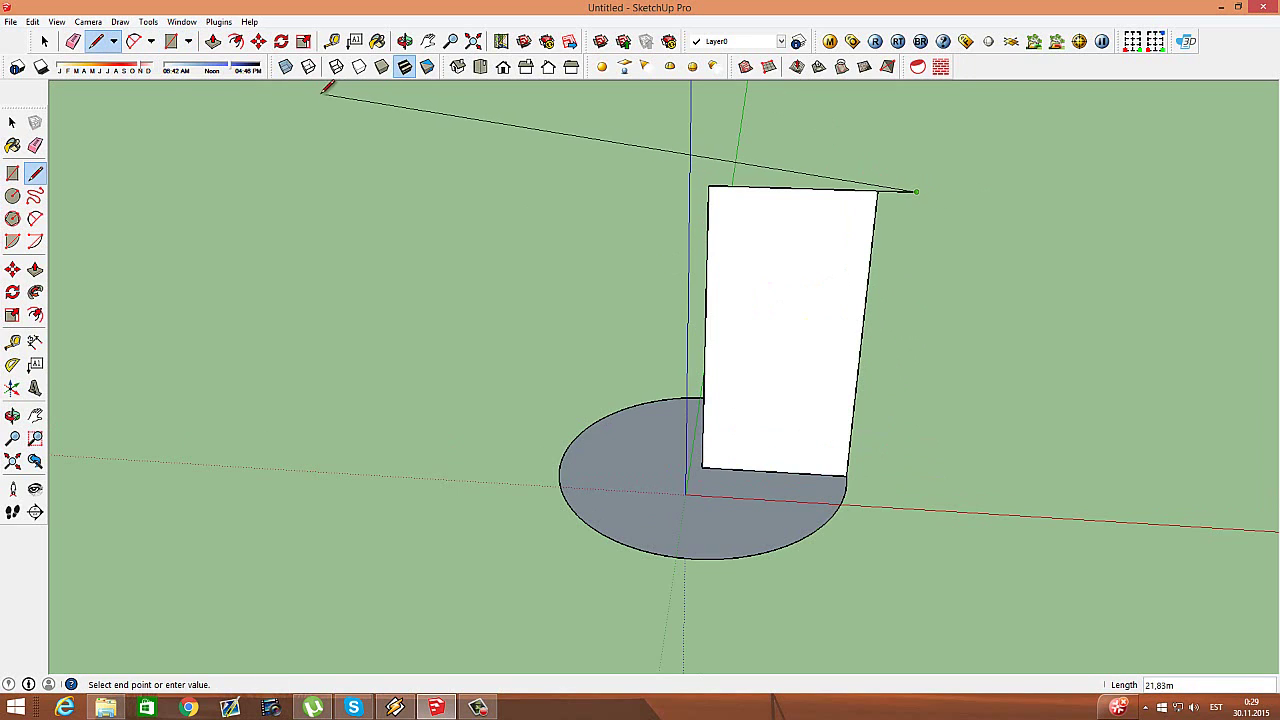
pyautogui.click(44, 41)
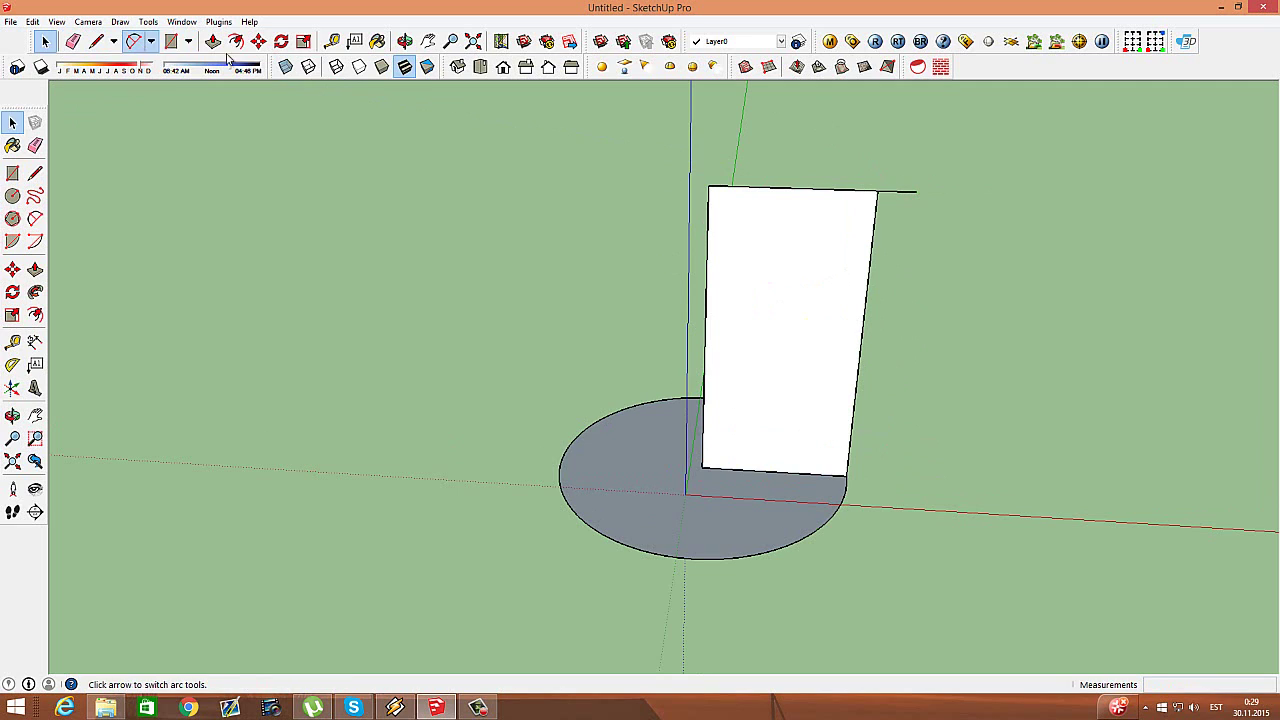
# Step: Draw an outward-bulging arc from the short line's end to the bottom corner and erase the dividing edge
pyautogui.click(133, 41)
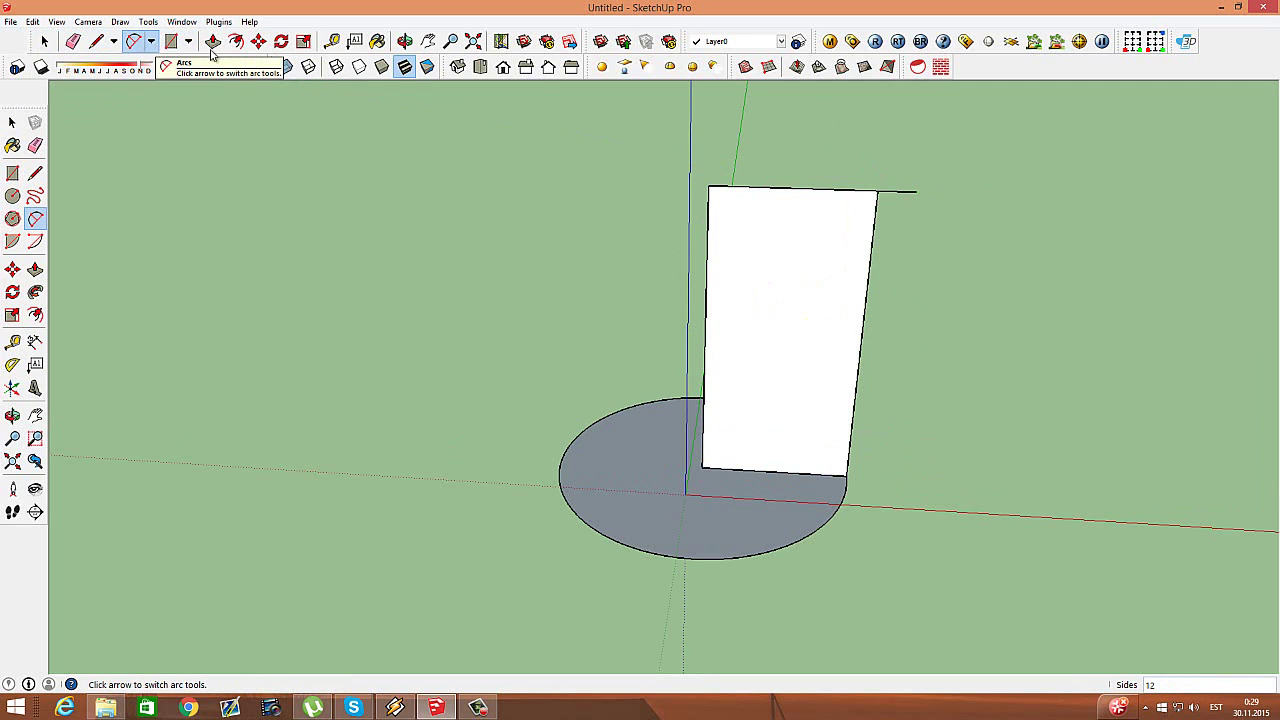
pyautogui.click(917, 190)
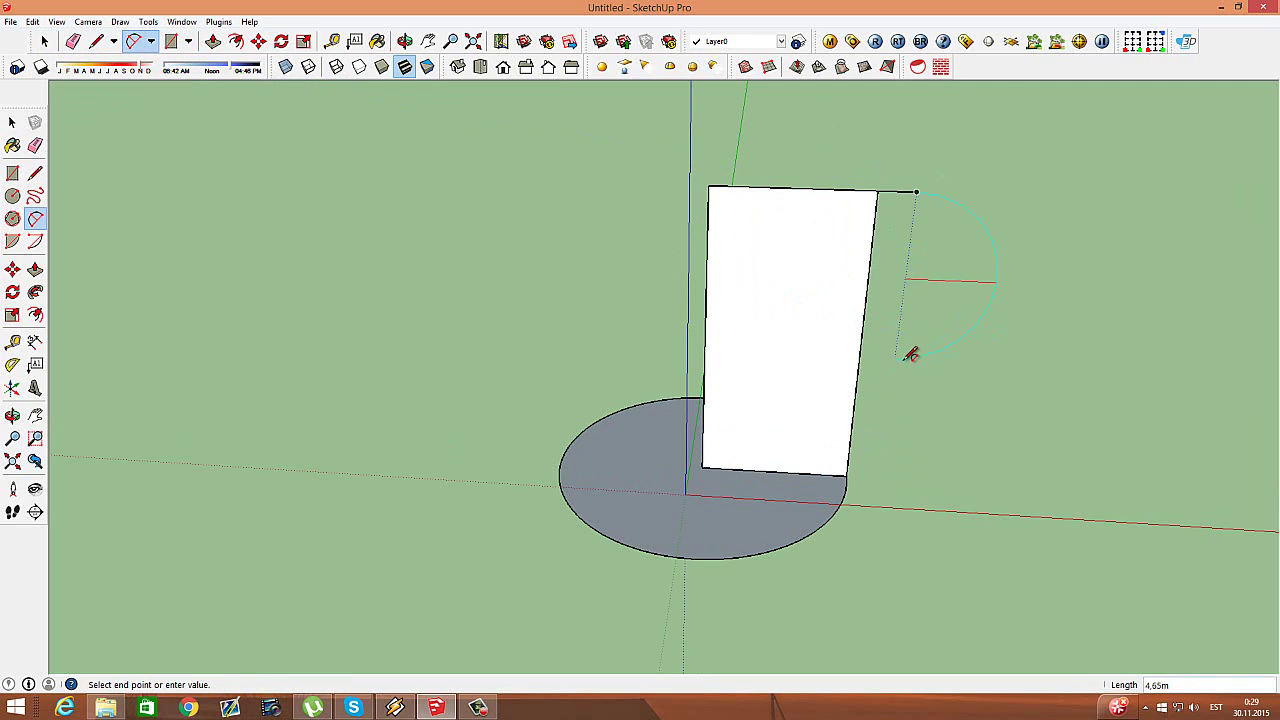
pyautogui.click(847, 475)
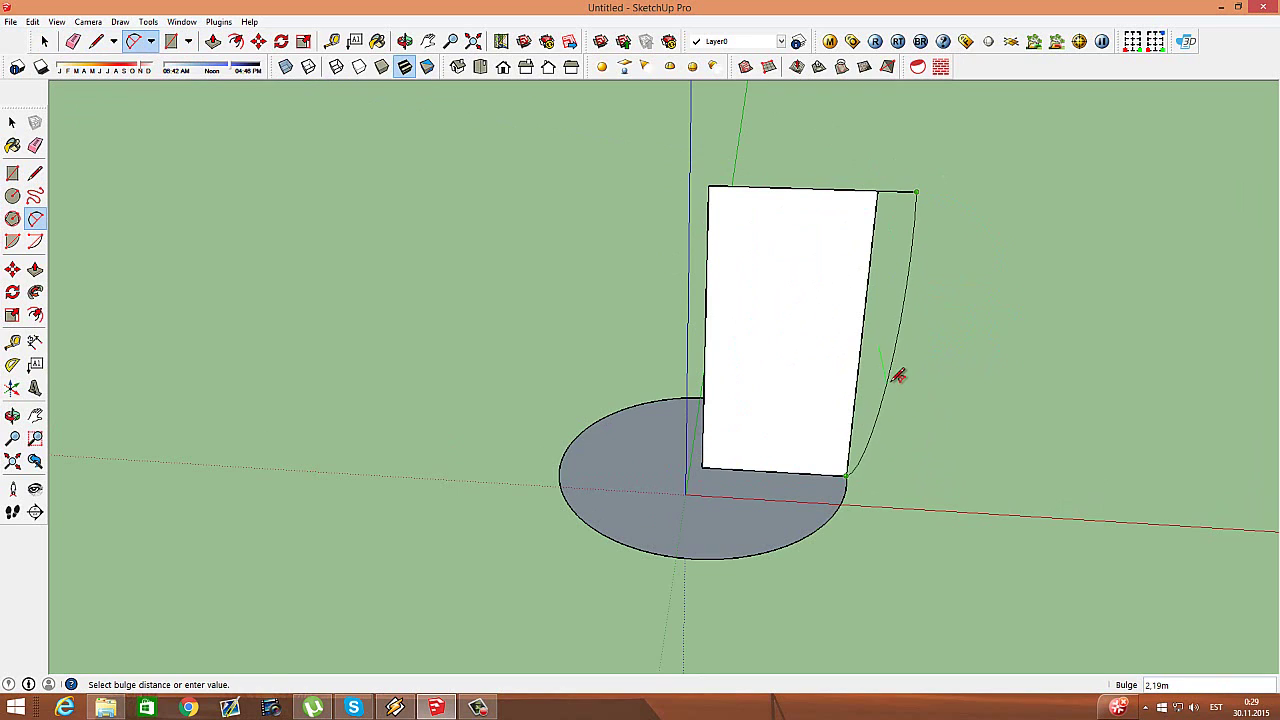
pyautogui.click(889, 346)
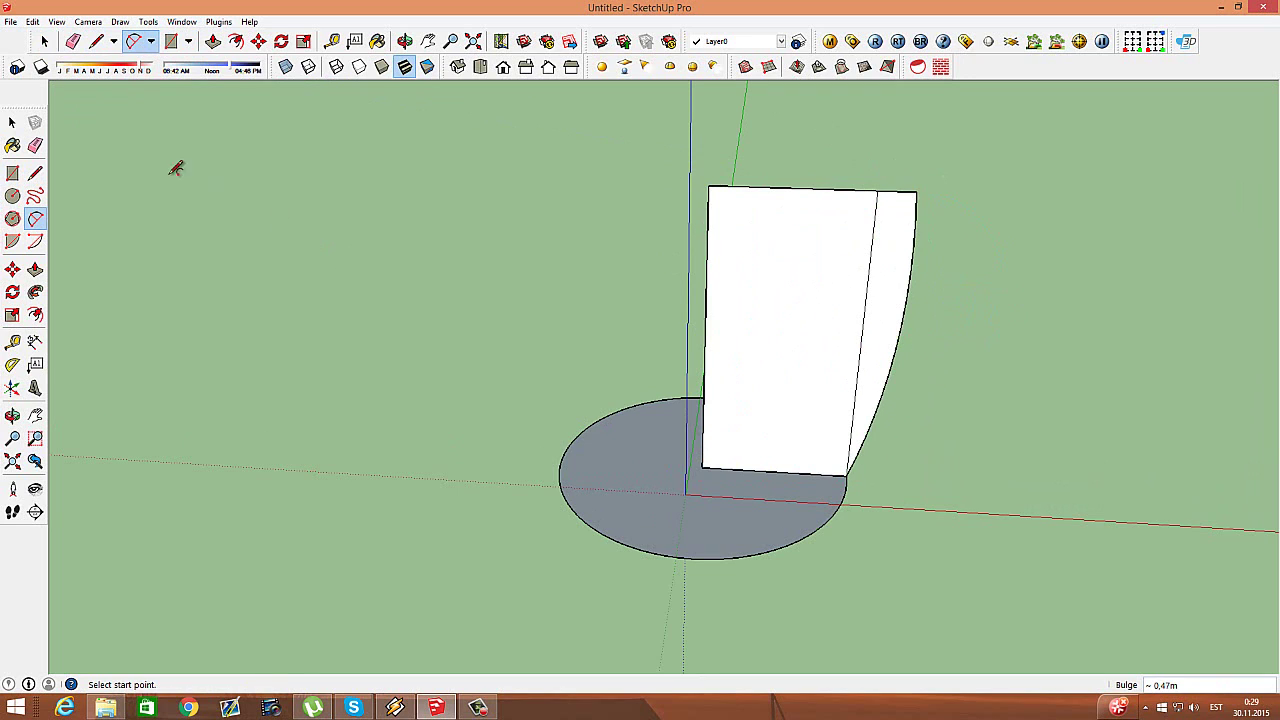
pyautogui.click(73, 41)
pyautogui.click(872, 244)
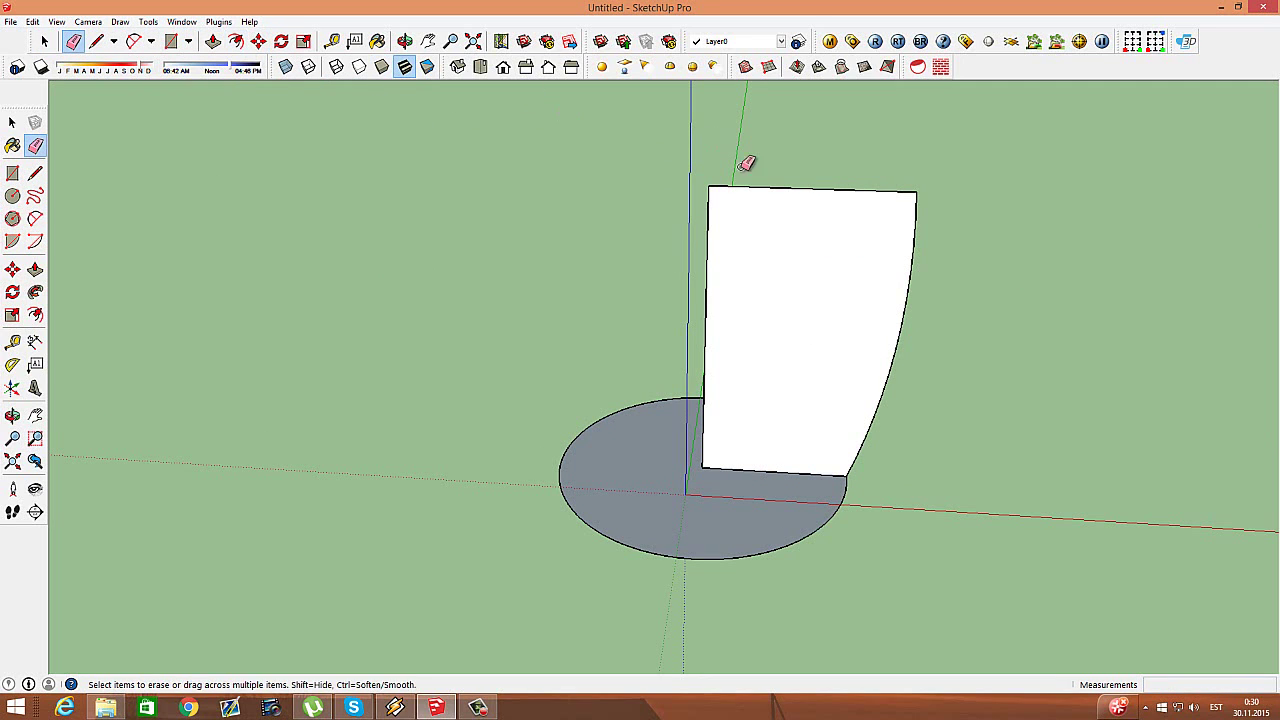
# Step: Offset the merged profile face inward by about 0.48 m
pyautogui.click(236, 41)
pyautogui.click(810, 208)
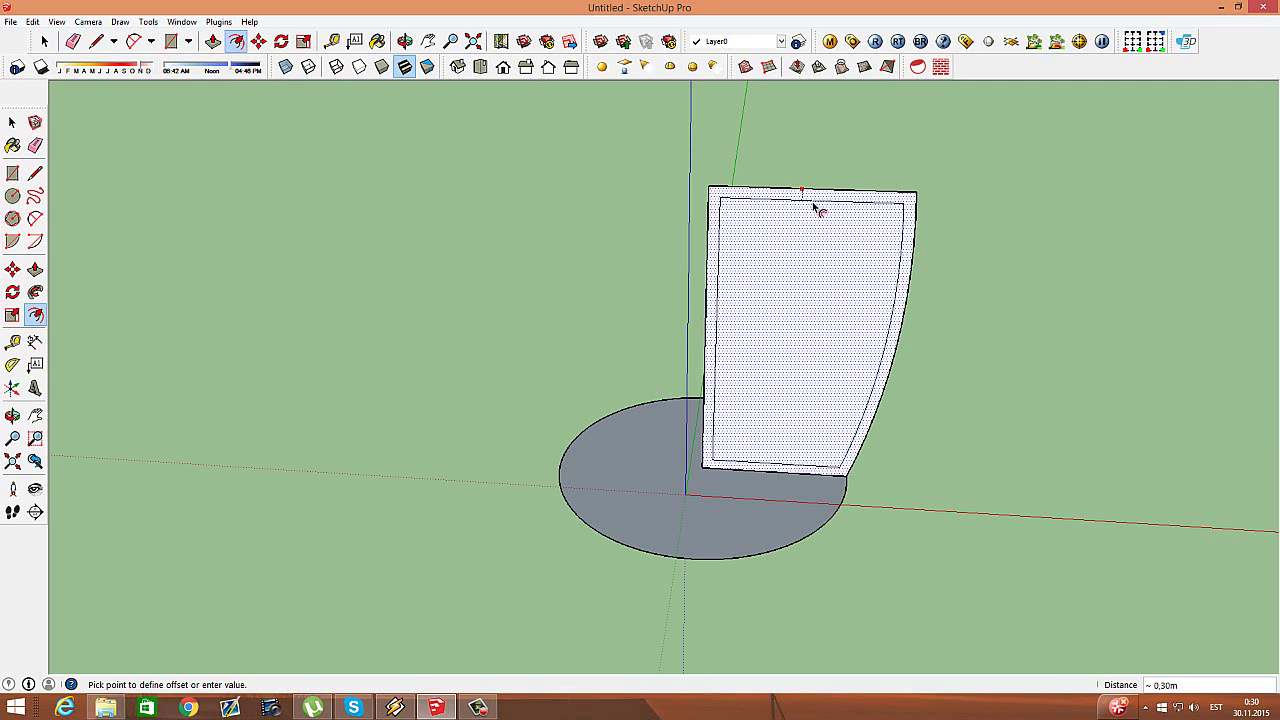
pyautogui.click(800, 216)
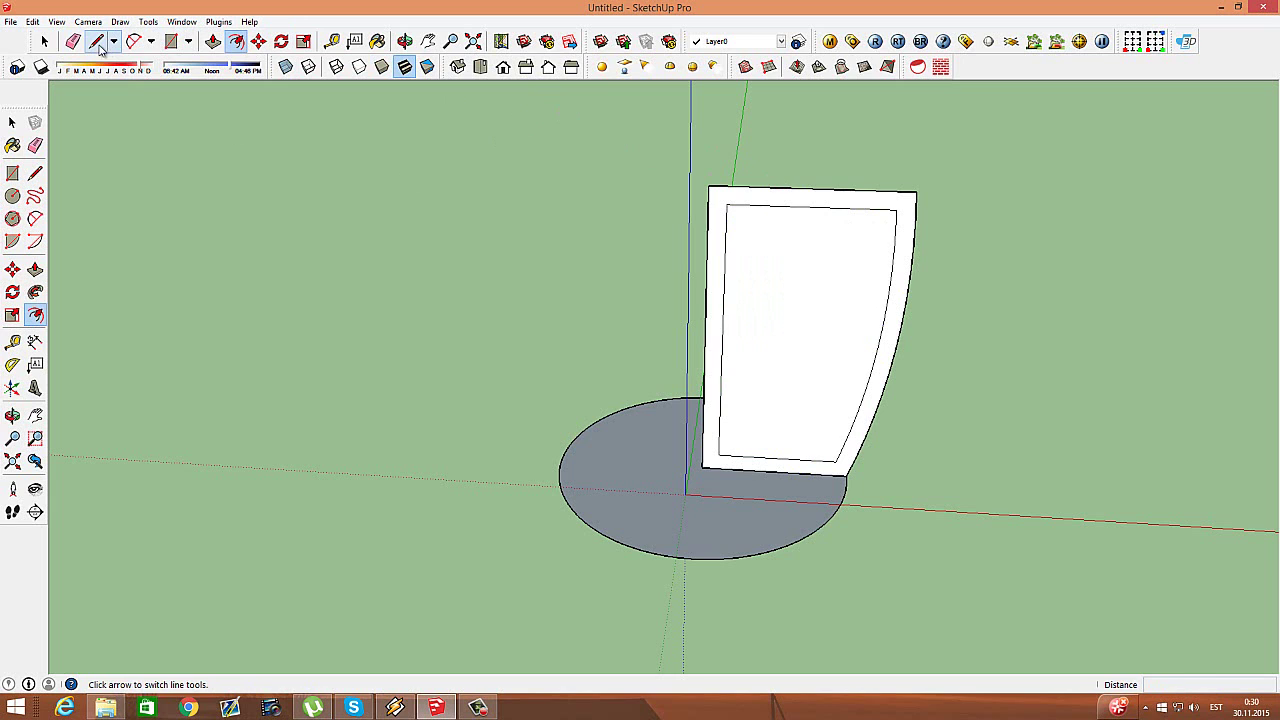
pyautogui.click(97, 41)
pyautogui.click(720, 455)
# Step: Close the lower-right corner with a line and round the inner and outer bottom corners with arcs
pyautogui.click(840, 460)
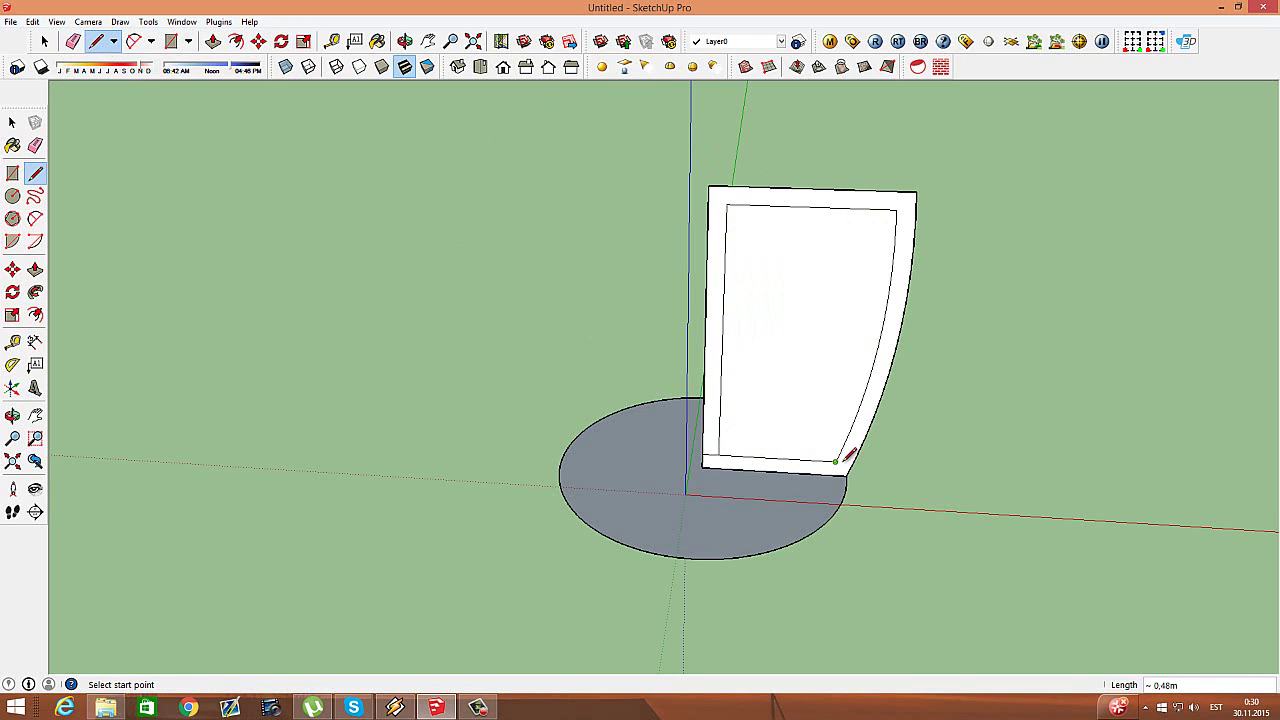
pyautogui.scroll(3, 843, 458)
pyautogui.scroll(3, 843, 458)
pyautogui.click(133, 41)
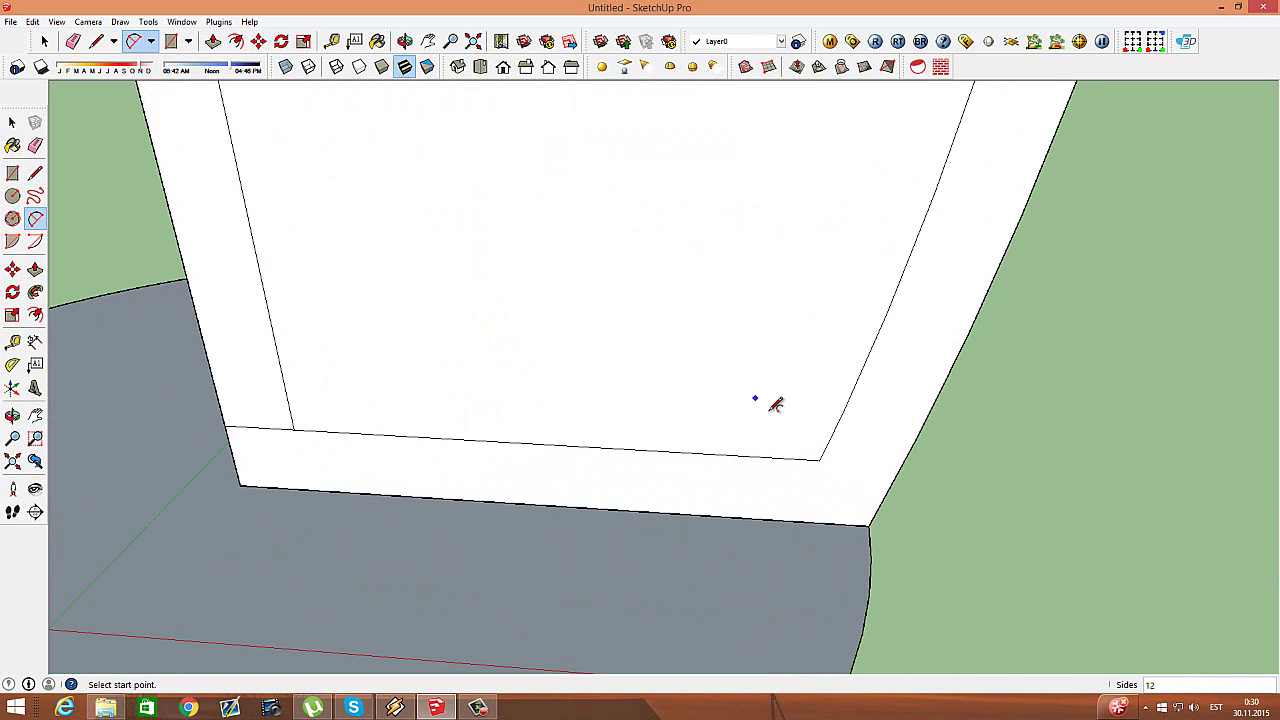
pyautogui.click(827, 444)
pyautogui.click(801, 458)
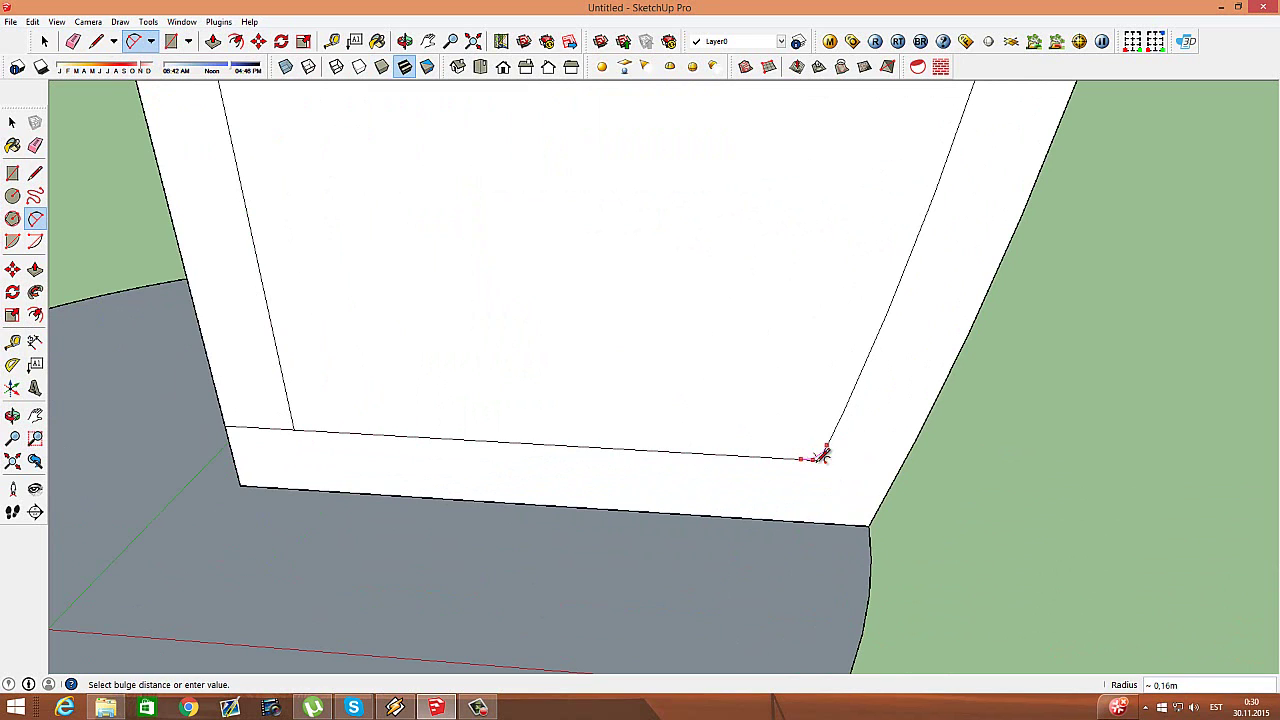
pyautogui.click(820, 455)
pyautogui.scroll(-2, 866, 515)
pyautogui.click(866, 524)
pyautogui.click(886, 513)
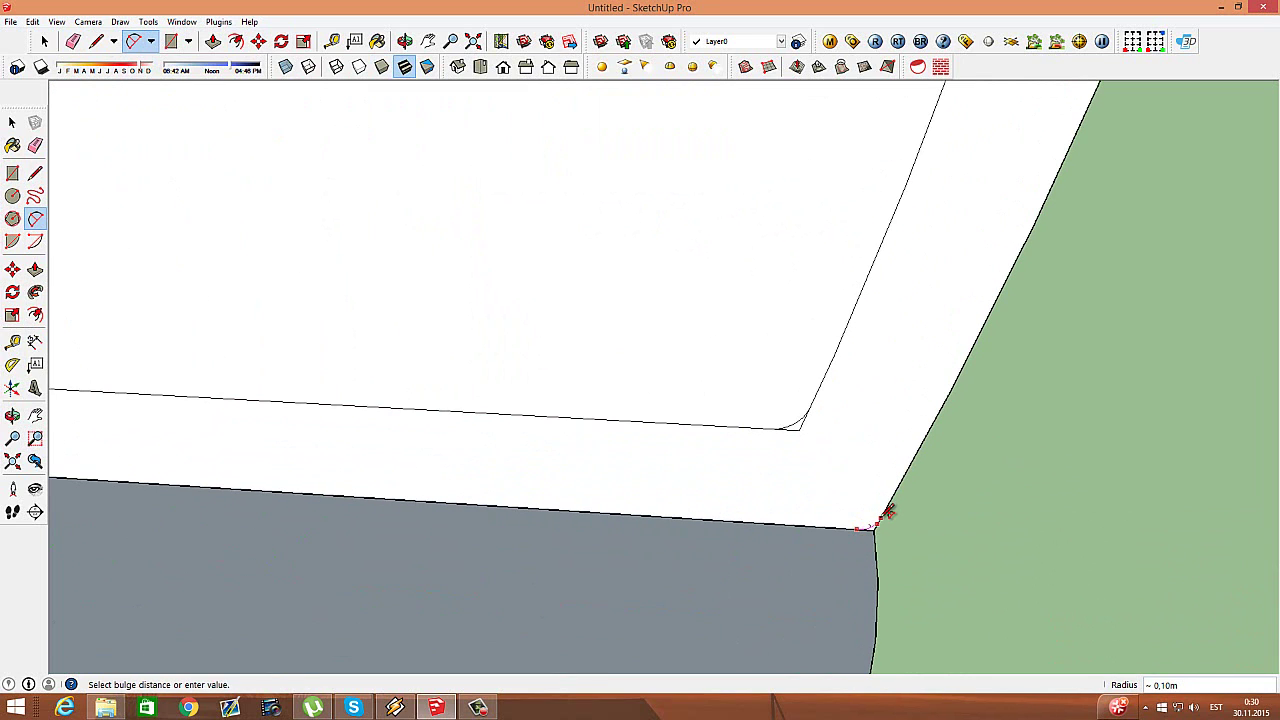
pyautogui.click(887, 511)
pyautogui.scroll(-3, 816, 602)
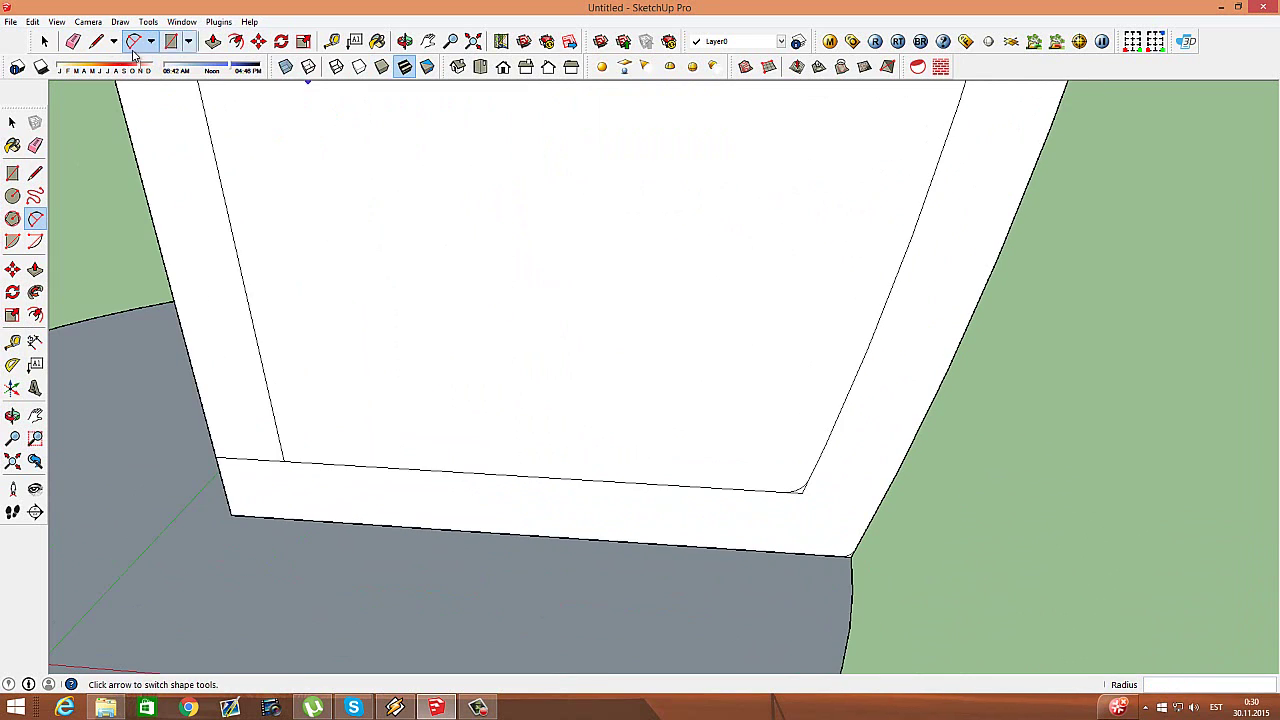
# Step: Erase the leftover inner horizontal edge of the profile
pyautogui.click(73, 41)
pyautogui.scroll(2, 810, 492)
pyautogui.scroll(1, 805, 490)
pyautogui.scroll(-1, 785, 355)
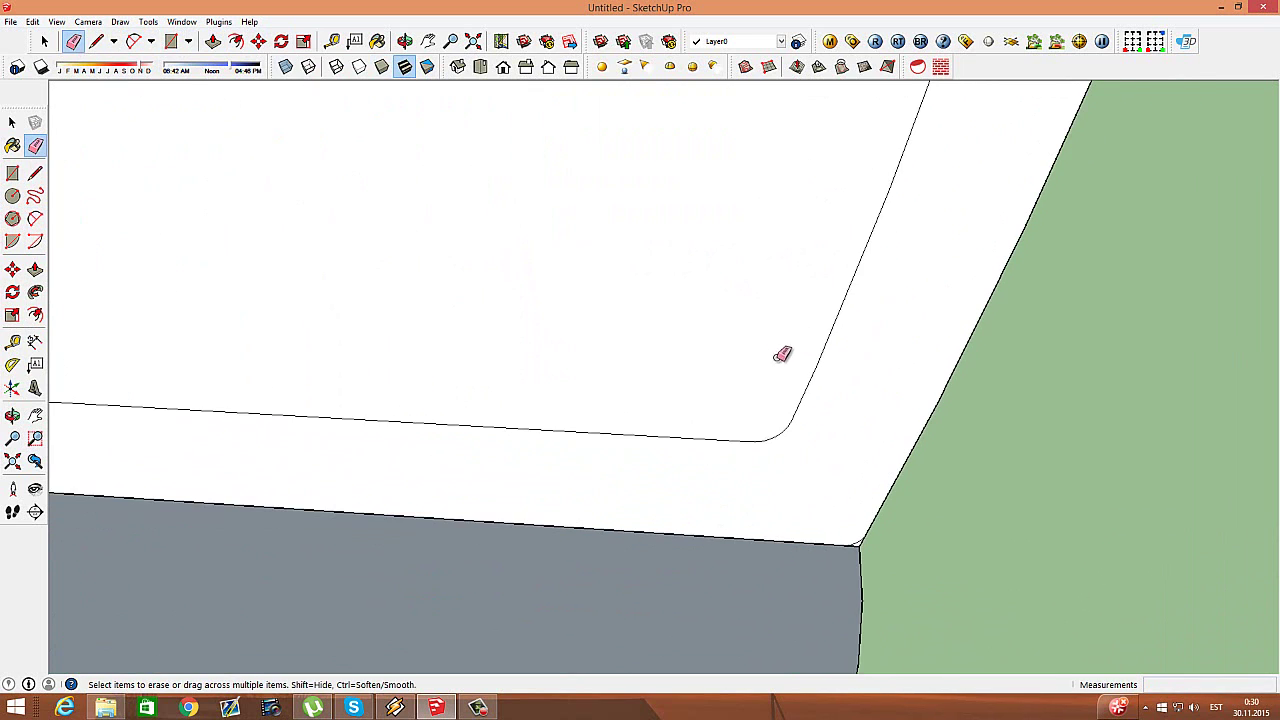
pyautogui.scroll(5, 860, 555)
pyautogui.scroll(1, 858, 556)
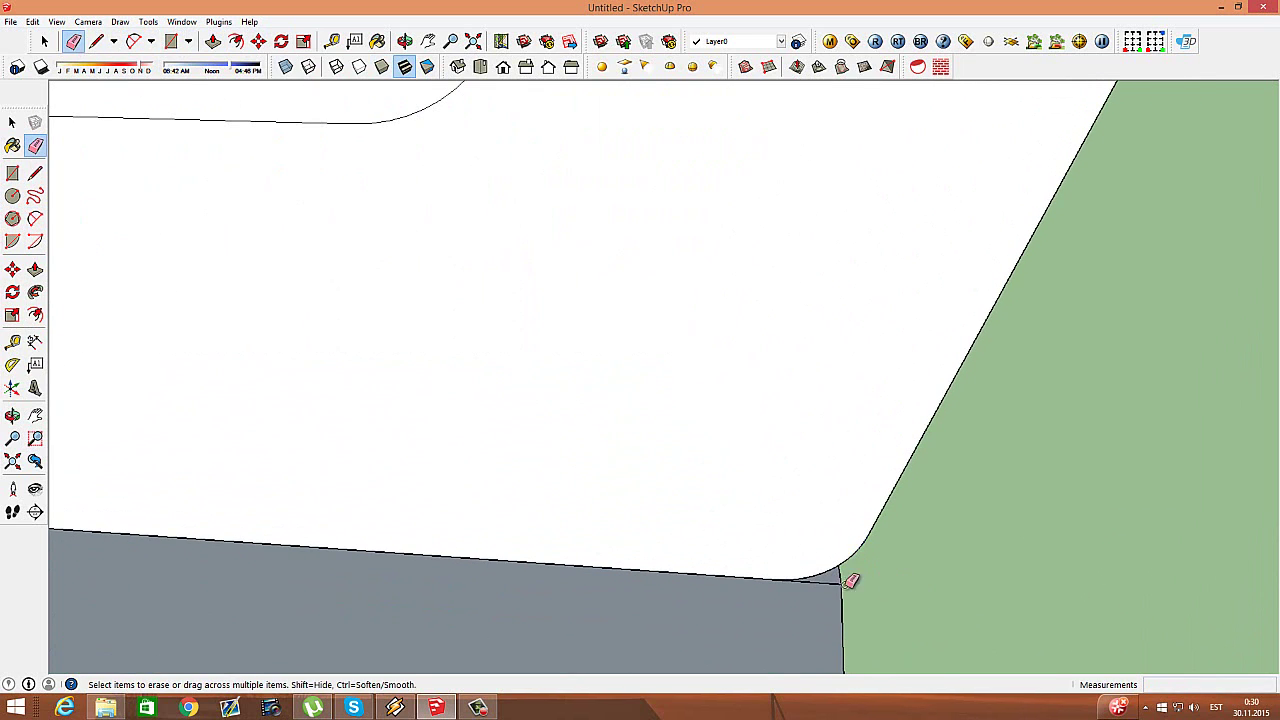
pyautogui.scroll(-1, 849, 560)
pyautogui.scroll(-1, 834, 623)
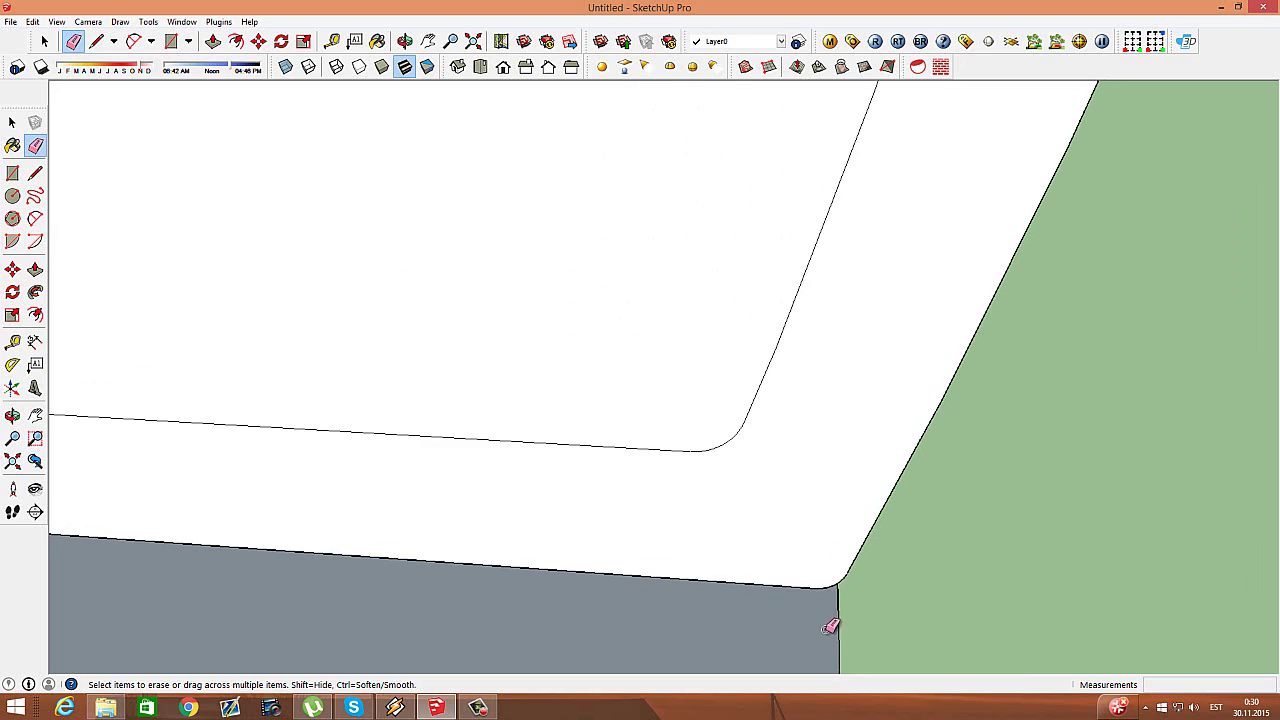
pyautogui.scroll(-1, 806, 643)
pyautogui.scroll(-2, 740, 636)
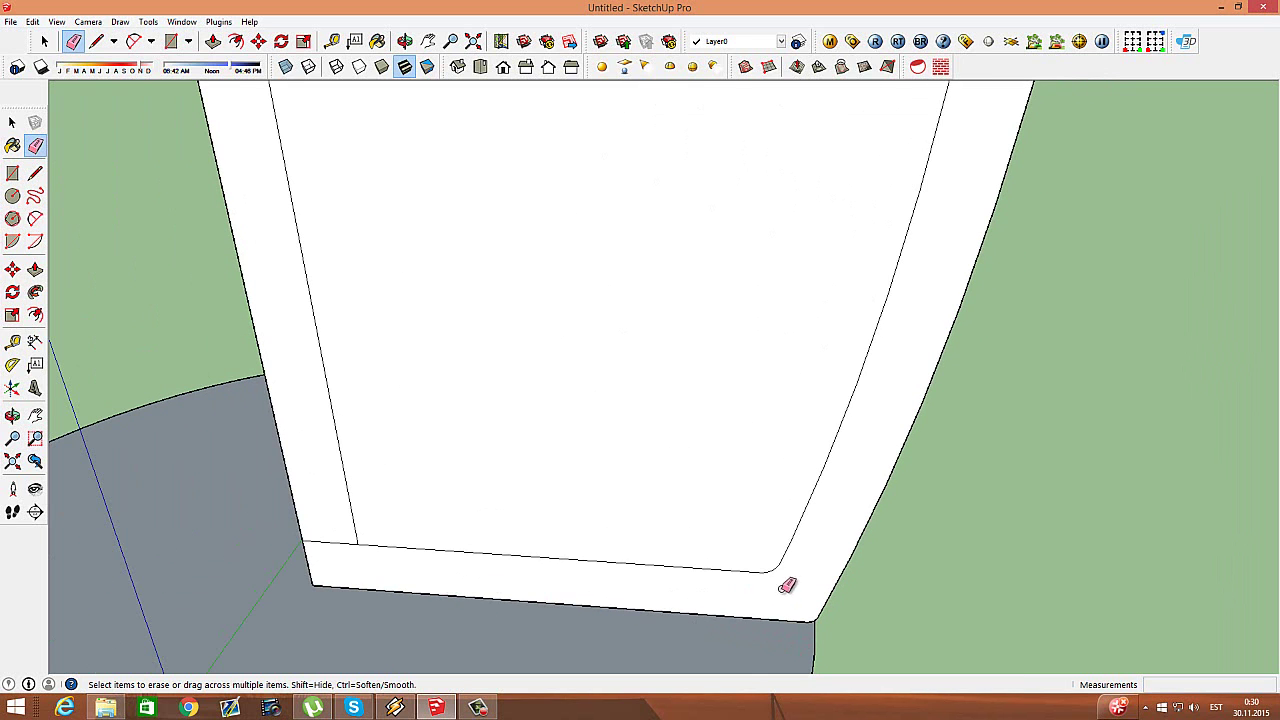
pyautogui.scroll(-3, 760, 605)
pyautogui.scroll(-1, 711, 629)
pyautogui.scroll(2, 829, 171)
pyautogui.scroll(4, 835, 168)
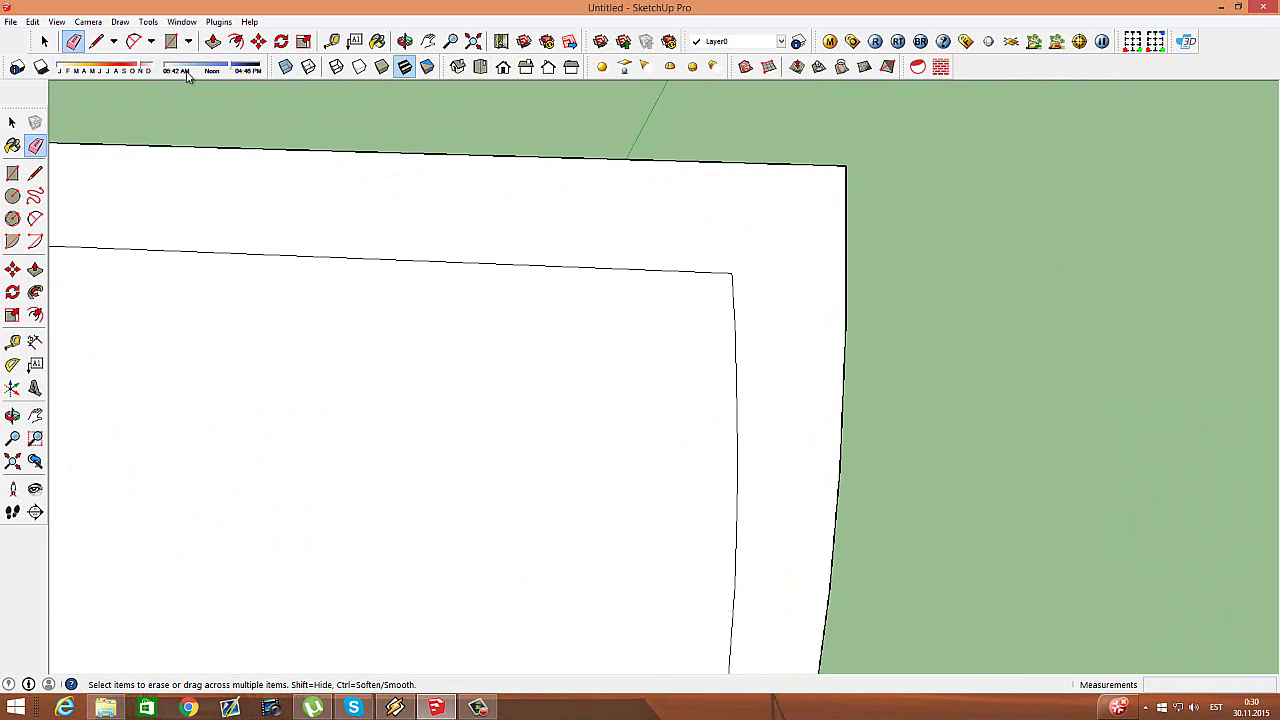
pyautogui.click(133, 41)
pyautogui.click(73, 41)
pyautogui.click(295, 256)
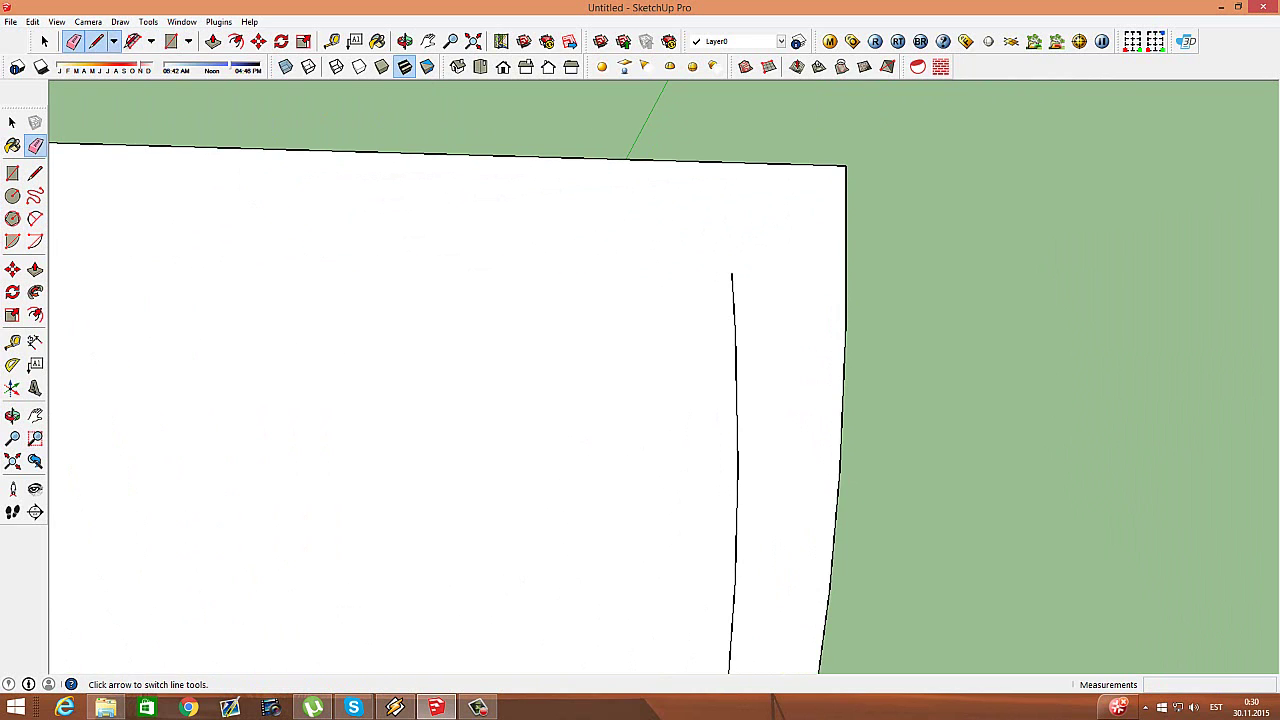
# Step: Round the wall's top with a line and arc, then erase the unused face and edges
pyautogui.click(96, 41)
pyautogui.click(731, 273)
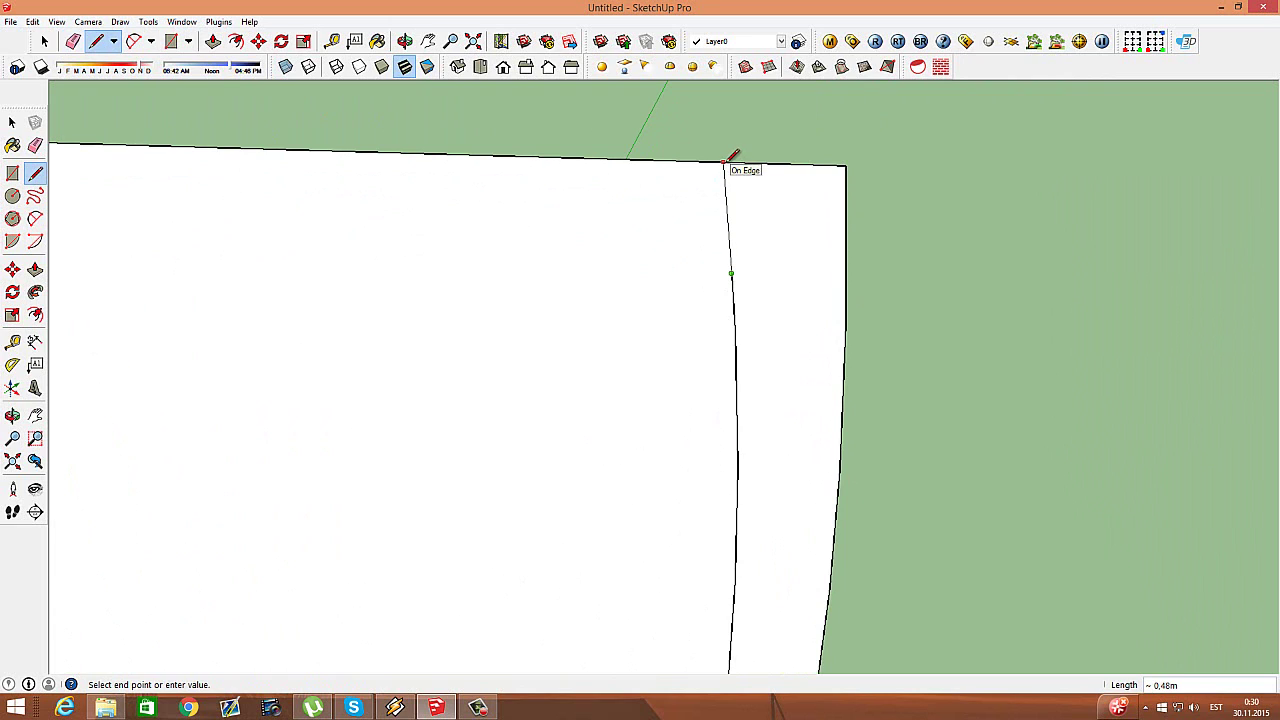
pyautogui.click(726, 161)
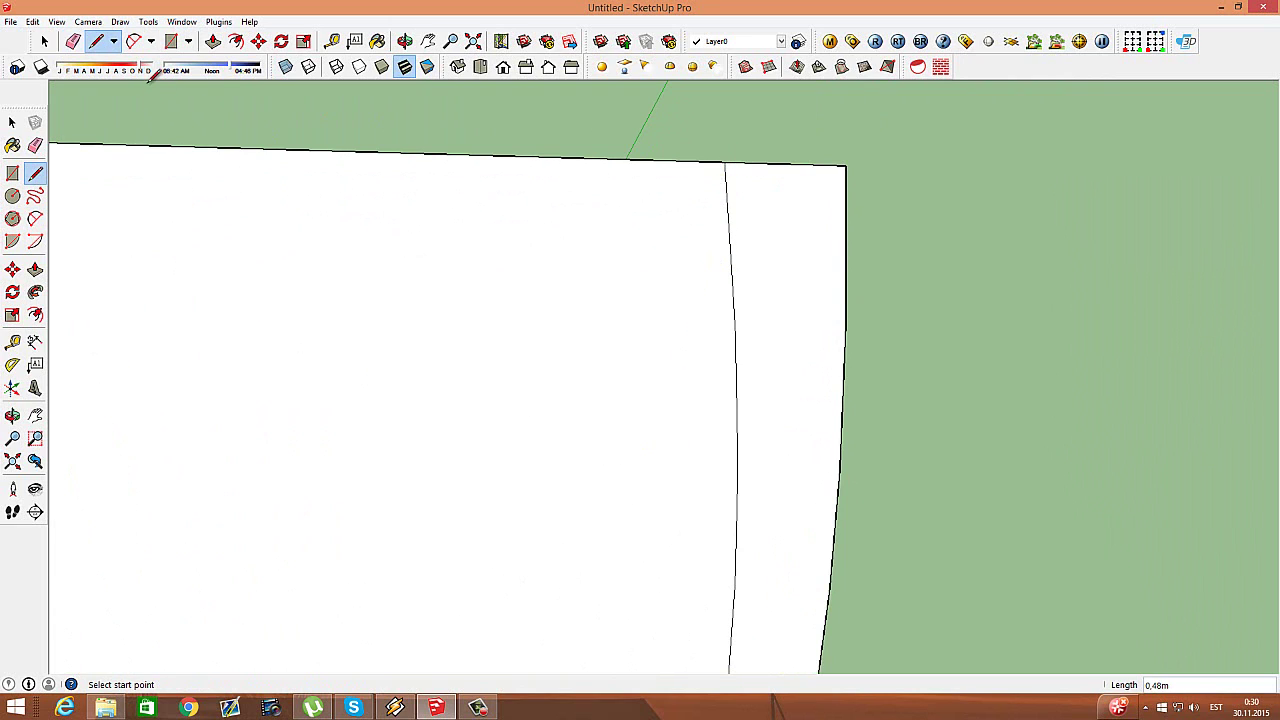
pyautogui.click(134, 41)
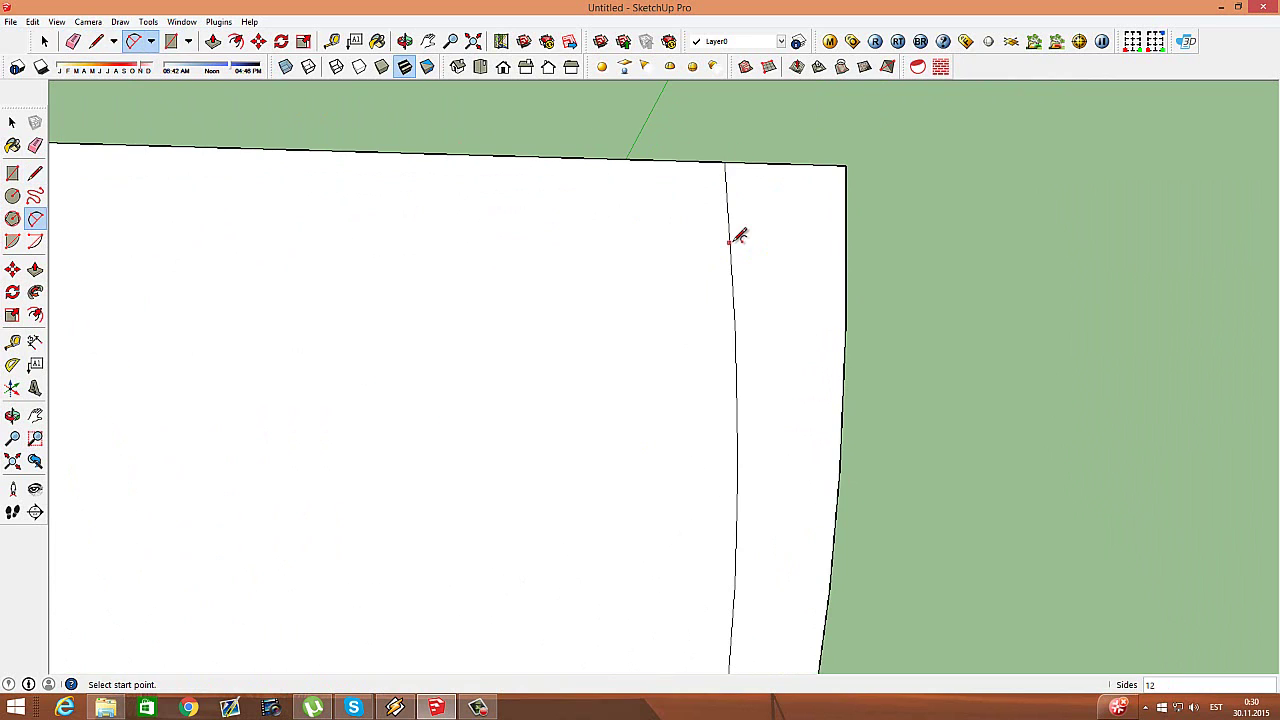
pyautogui.click(729, 242)
pyautogui.click(846, 245)
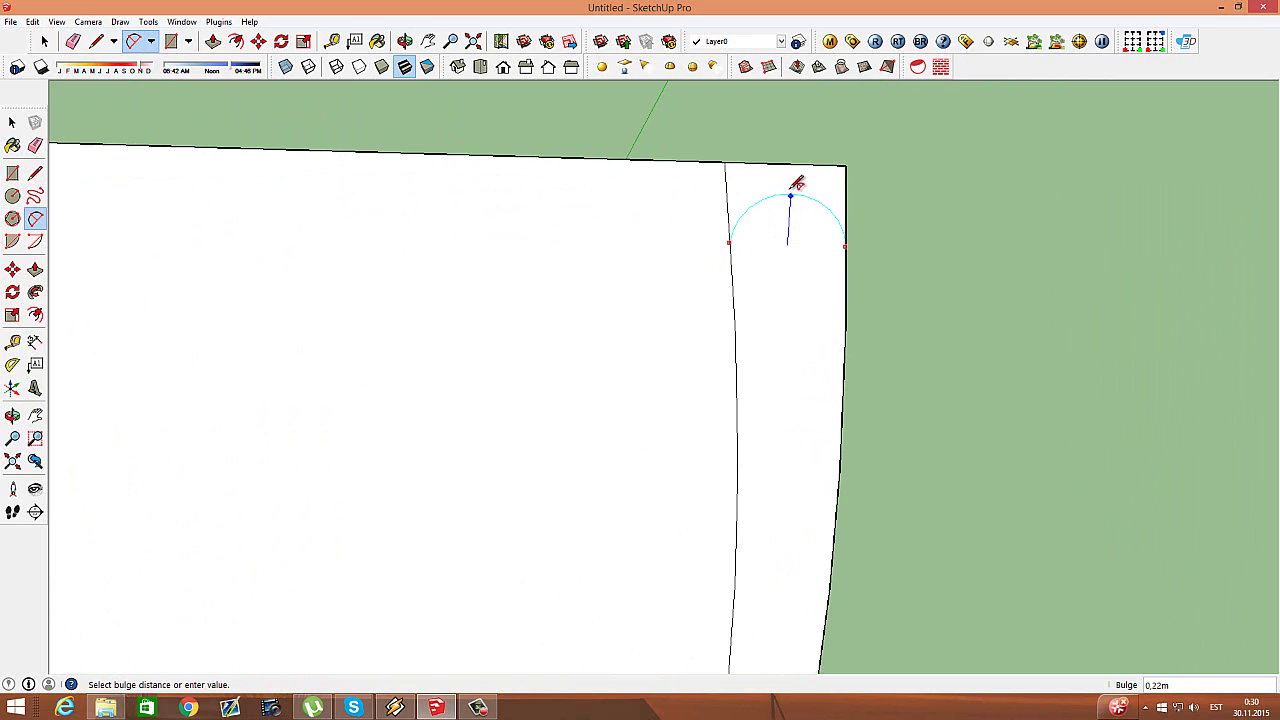
pyautogui.click(794, 188)
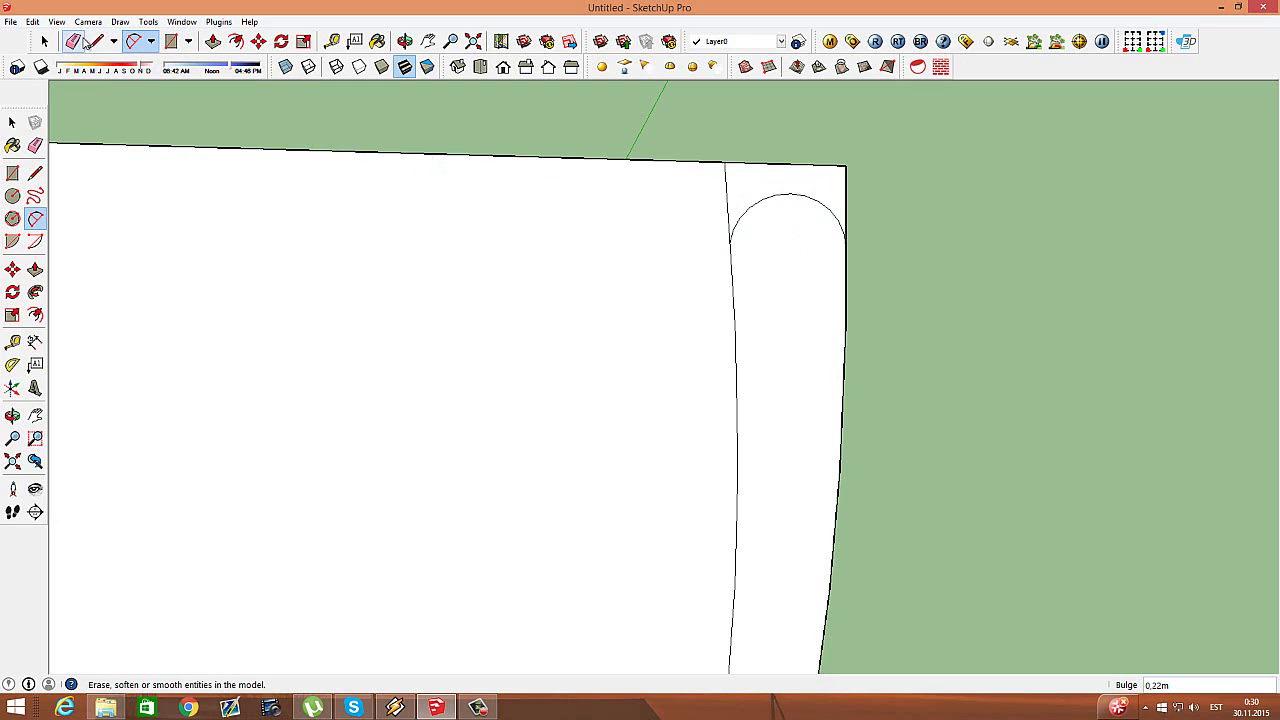
pyautogui.click(73, 41)
pyautogui.moveTo(728, 163); pyautogui.dragTo(768, 166)
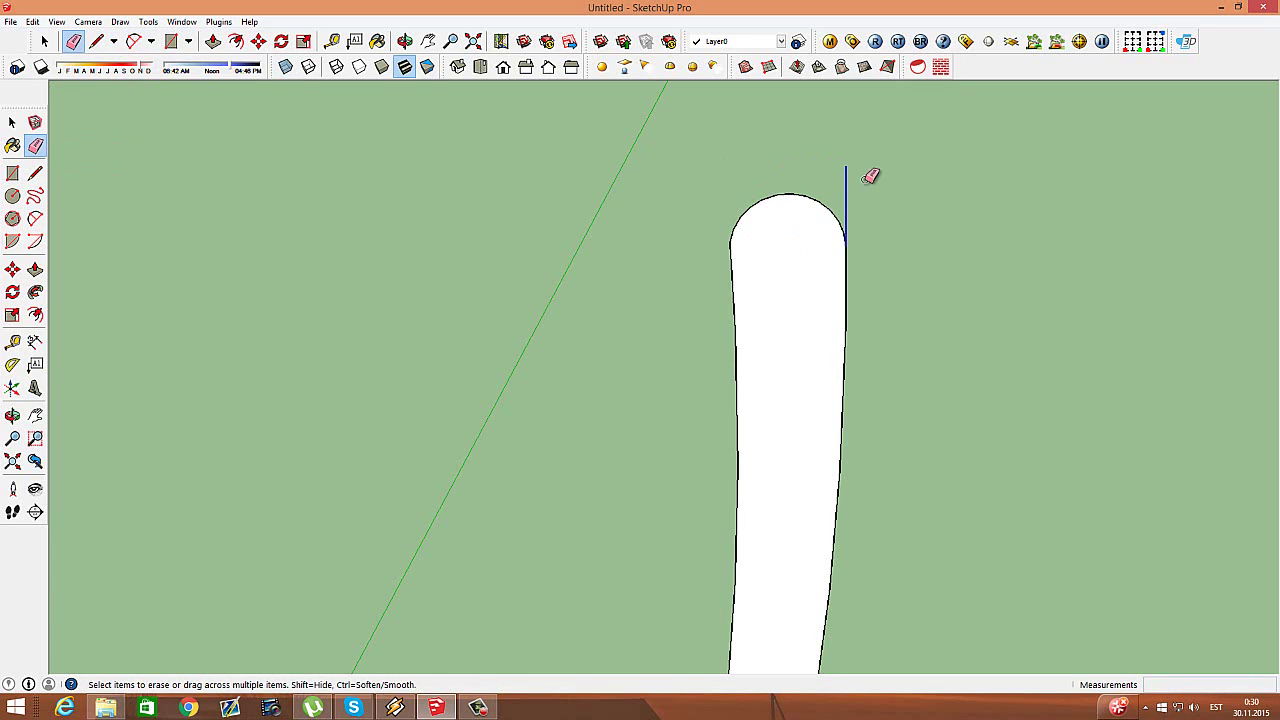
pyautogui.scroll(-3, 870, 176)
pyautogui.scroll(-3, 894, 177)
# Step: Erase stray lines and the grey disk face, then Follow Me the bent profile around the circle
pyautogui.moveTo(587, 317); pyautogui.dragTo(567, 313)
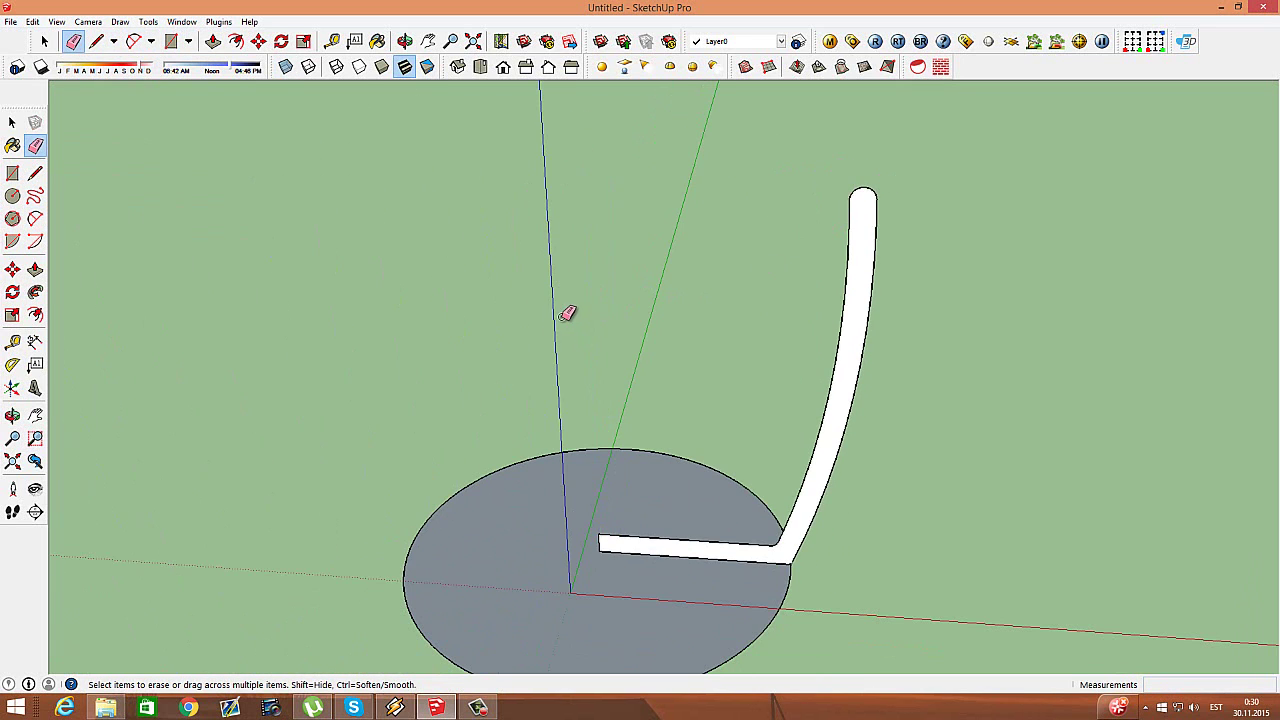
pyautogui.scroll(-2, 560, 305)
pyautogui.click(44, 41)
pyautogui.click(493, 515)
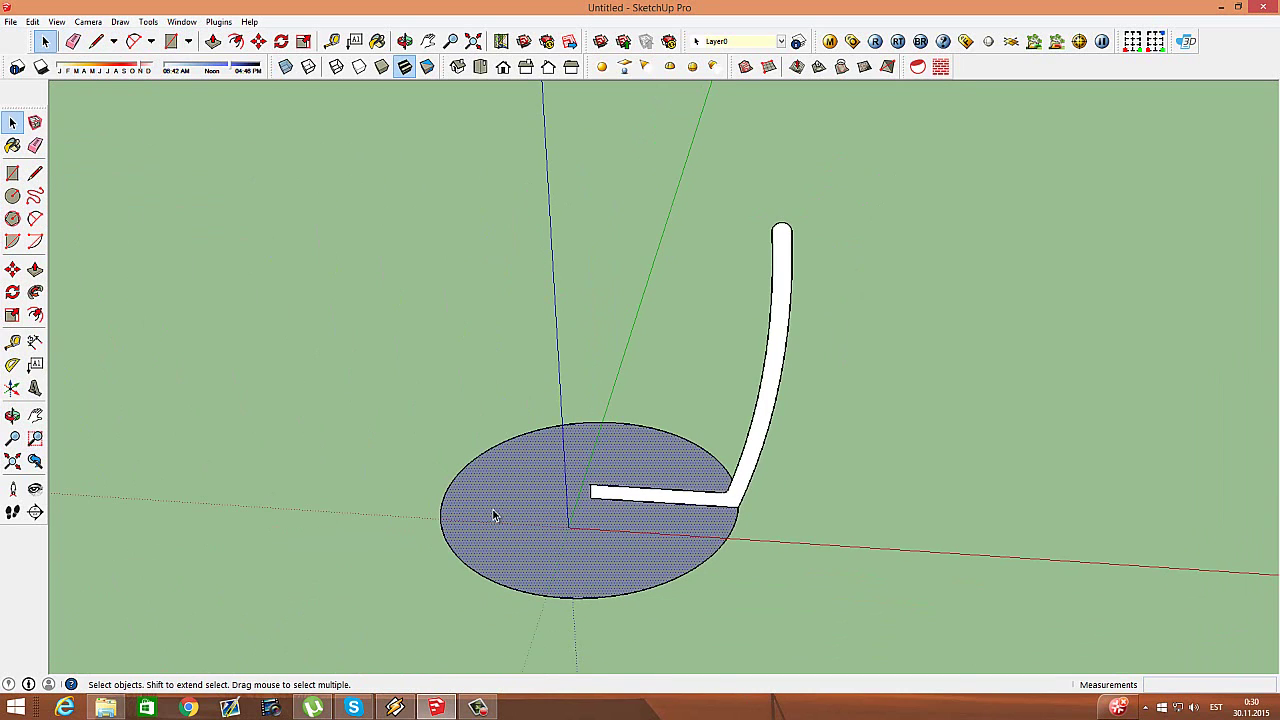
pyautogui.press('Delete')
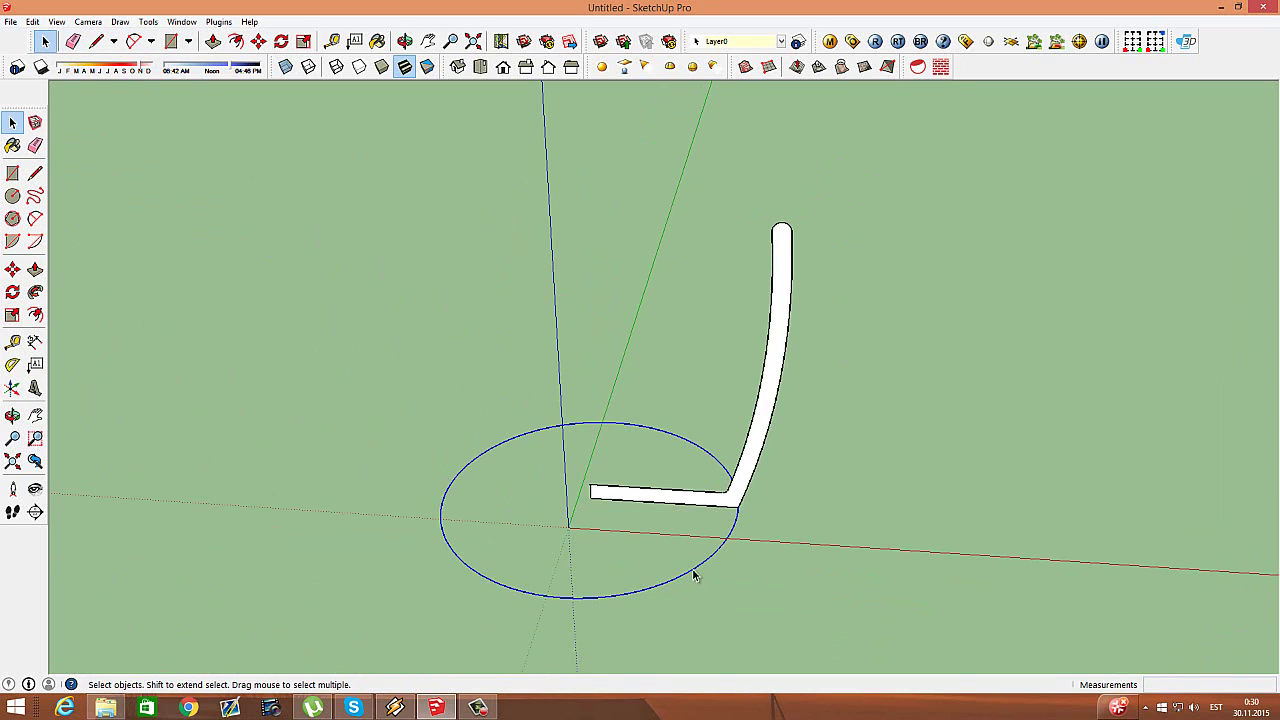
pyautogui.click(35, 291)
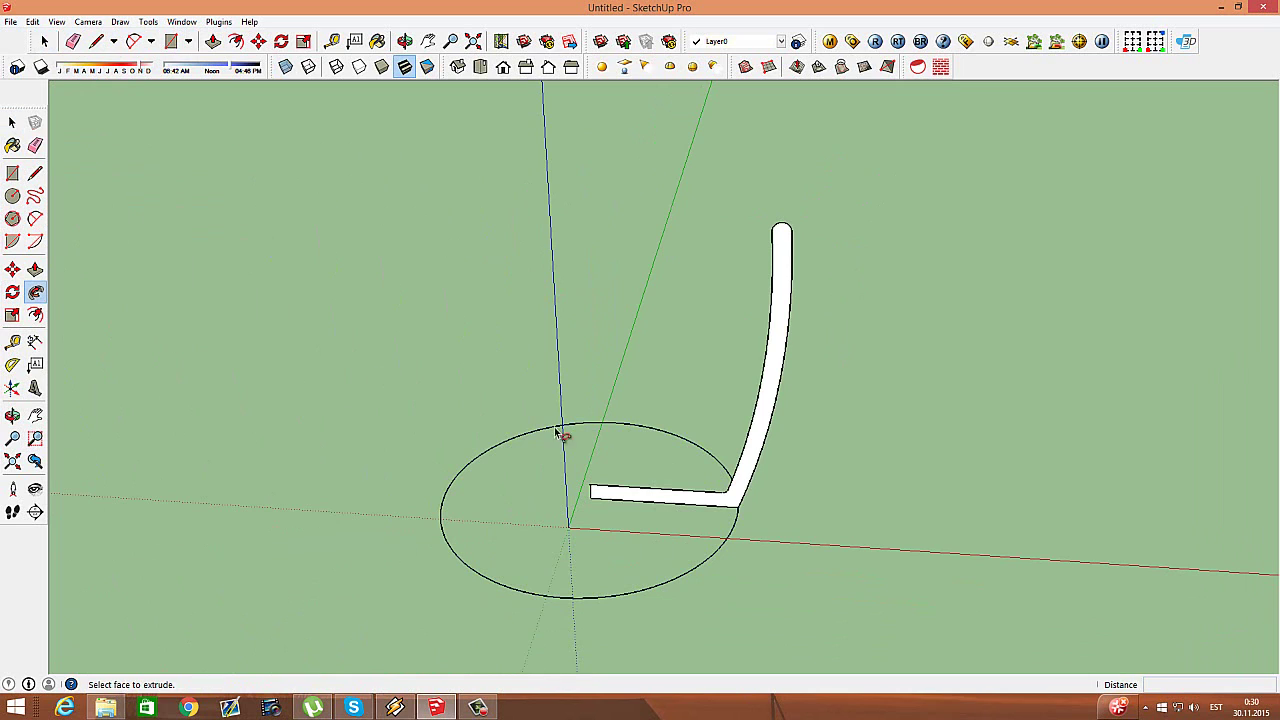
pyautogui.moveTo(718, 500); pyautogui.dragTo(525, 475)
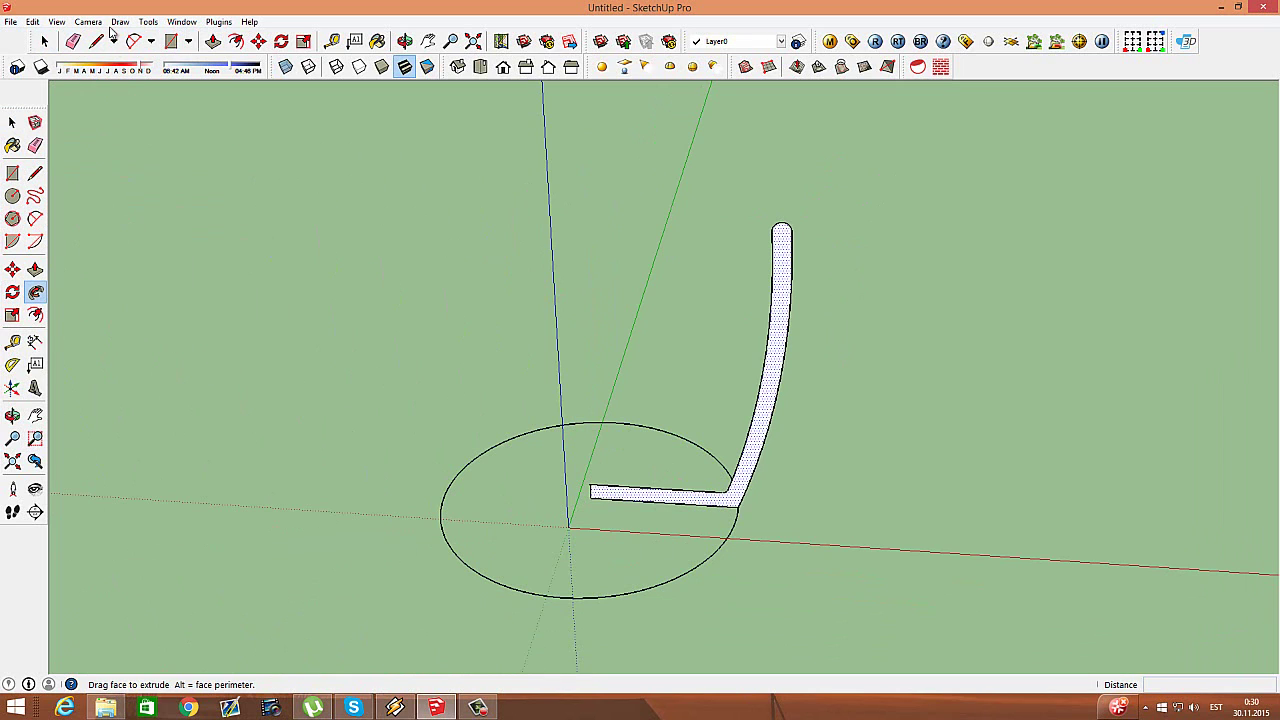
pyautogui.click(44, 41)
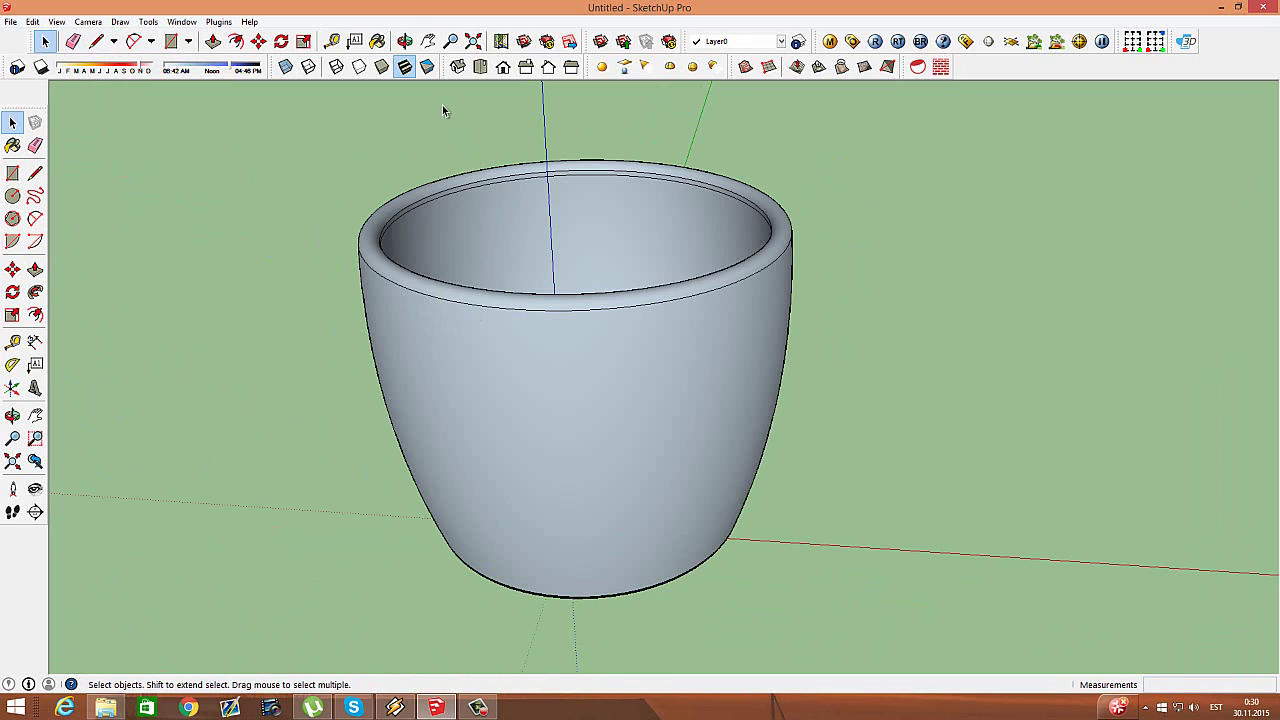
pyautogui.click(405, 41)
pyautogui.moveTo(590, 430); pyautogui.dragTo(740, 338)
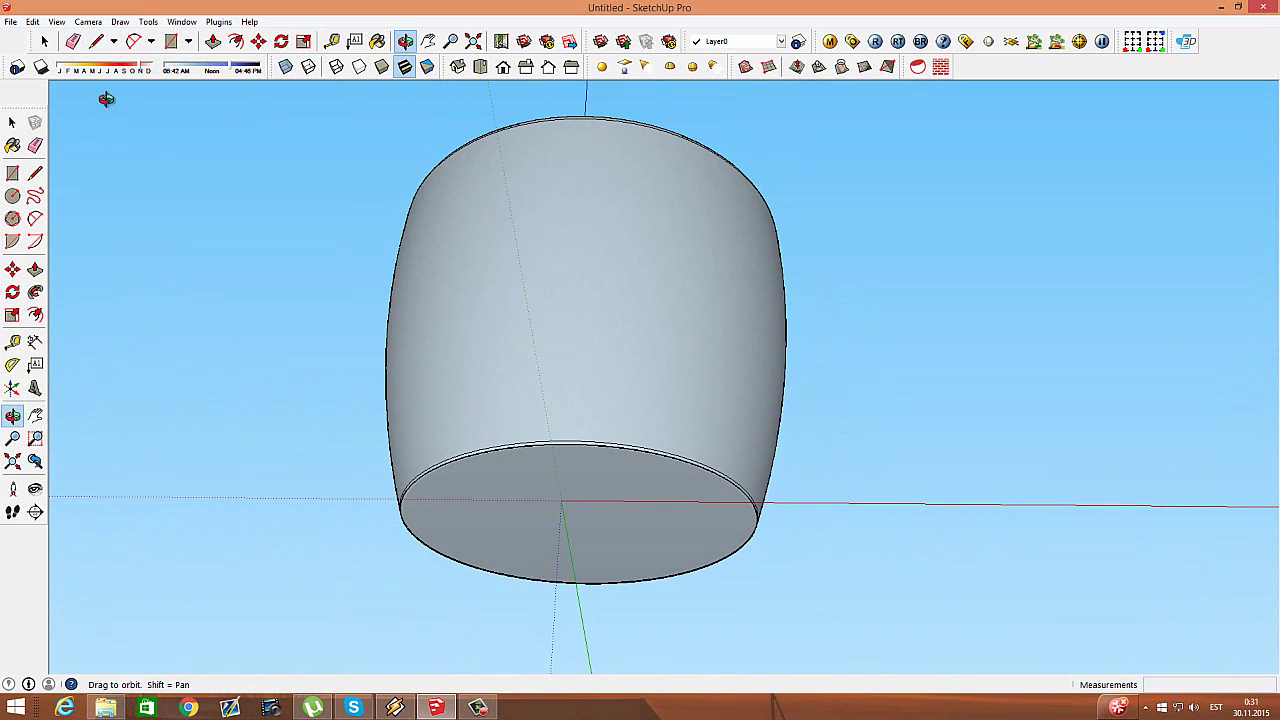
pyautogui.click(44, 41)
pyautogui.scroll(2, 468, 462)
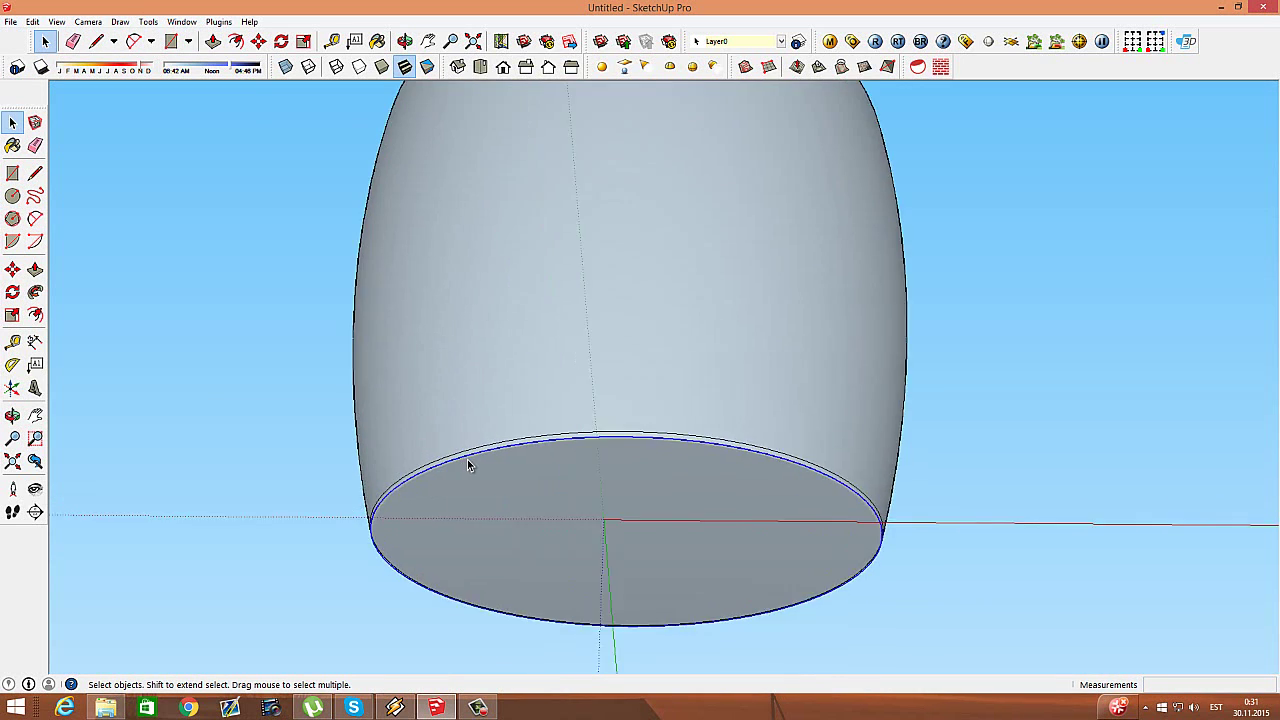
pyautogui.scroll(2, 470, 462)
pyautogui.scroll(2, 472, 440)
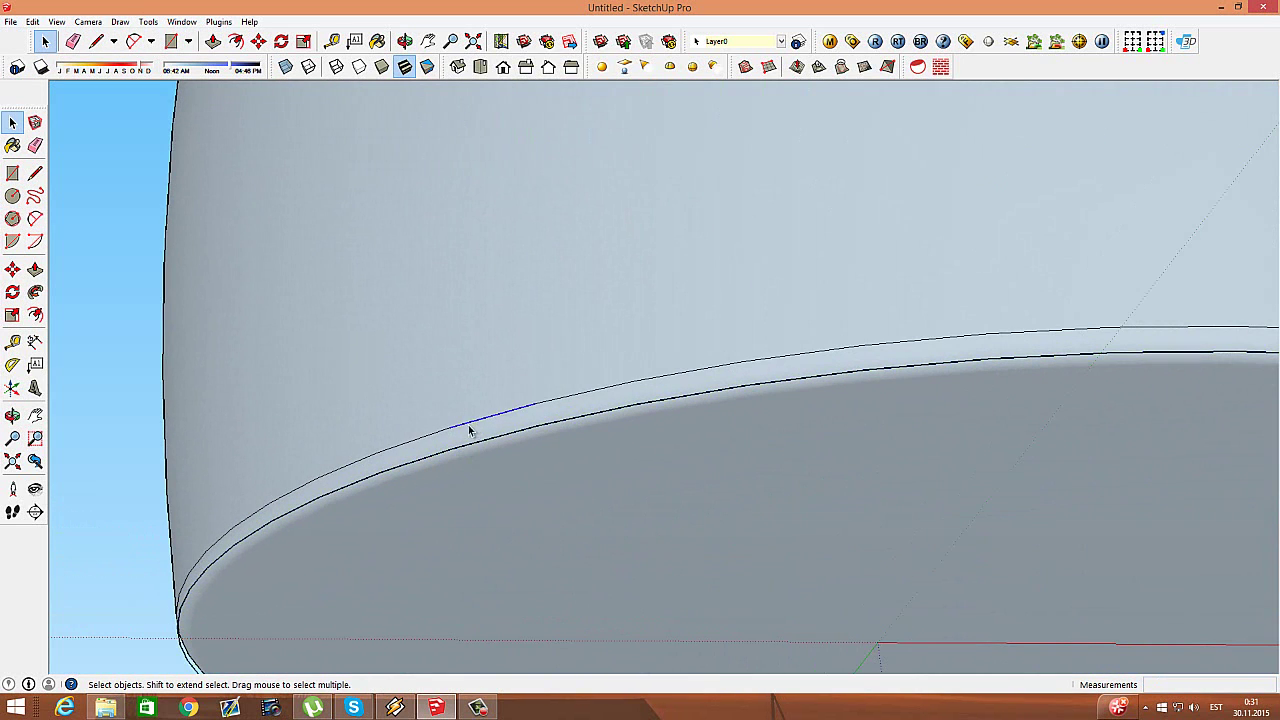
pyautogui.scroll(-3, 480, 490)
pyautogui.scroll(-3, 512, 524)
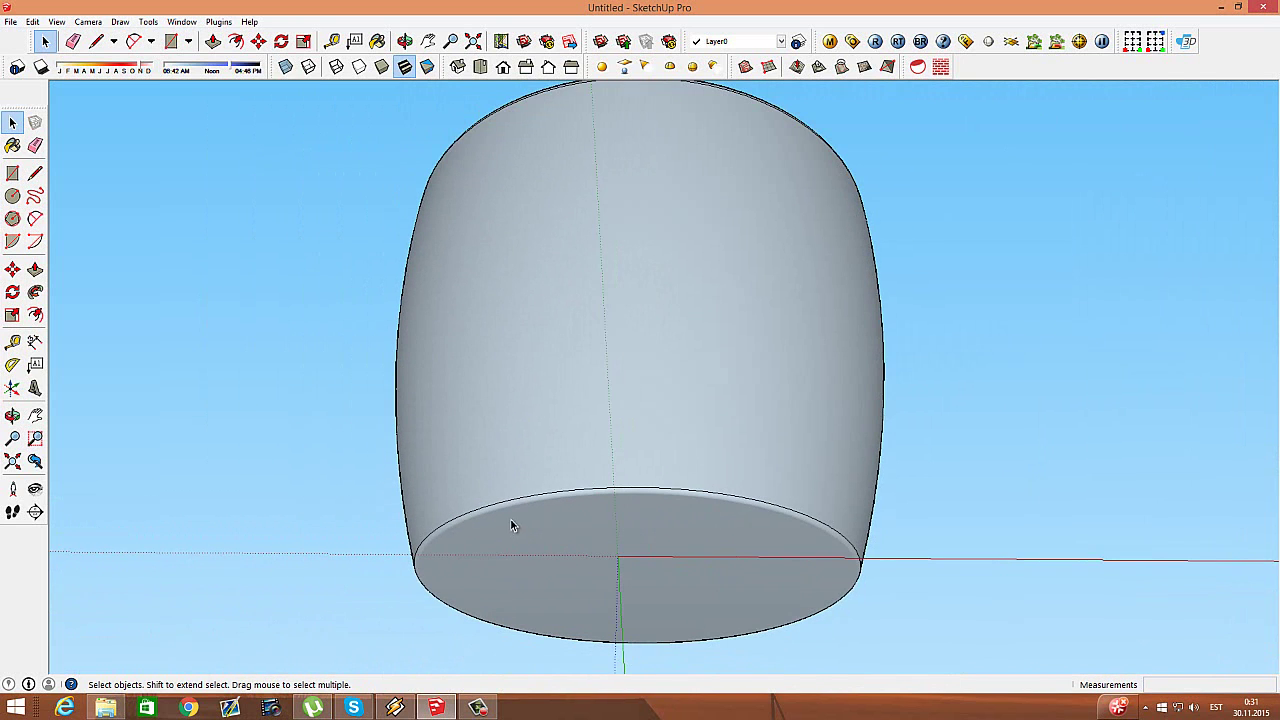
pyautogui.click(405, 41)
pyautogui.moveTo(643, 214)
pyautogui.mouseDown()
pyautogui.moveTo(731, 394)
pyautogui.moveTo(766, 537)
pyautogui.moveTo(641, 440)
pyautogui.moveTo(641, 390)
pyautogui.mouseUp()
pyautogui.click(44, 41)
# Step: Scale the cup body vertically by about 1.67 into a tall tumbler shape
pyautogui.tripleClick(653, 334)
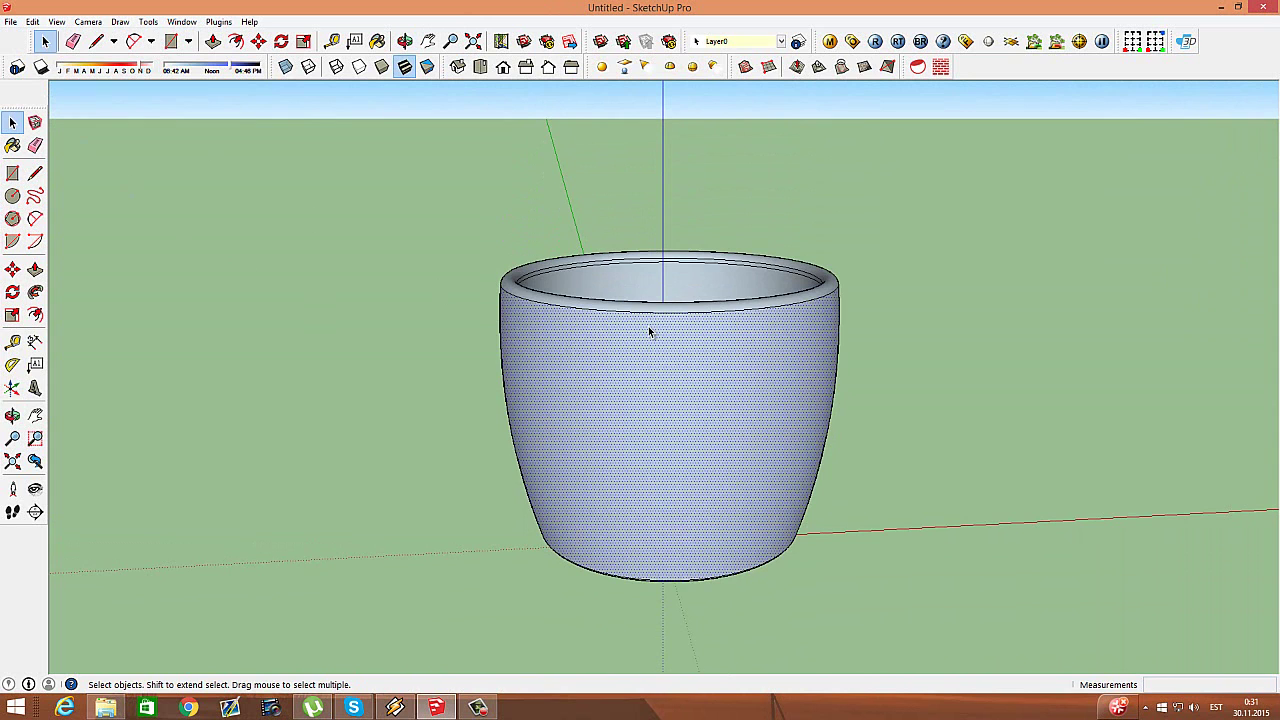
pyautogui.click(12, 315)
pyautogui.scroll(-2, 638, 420)
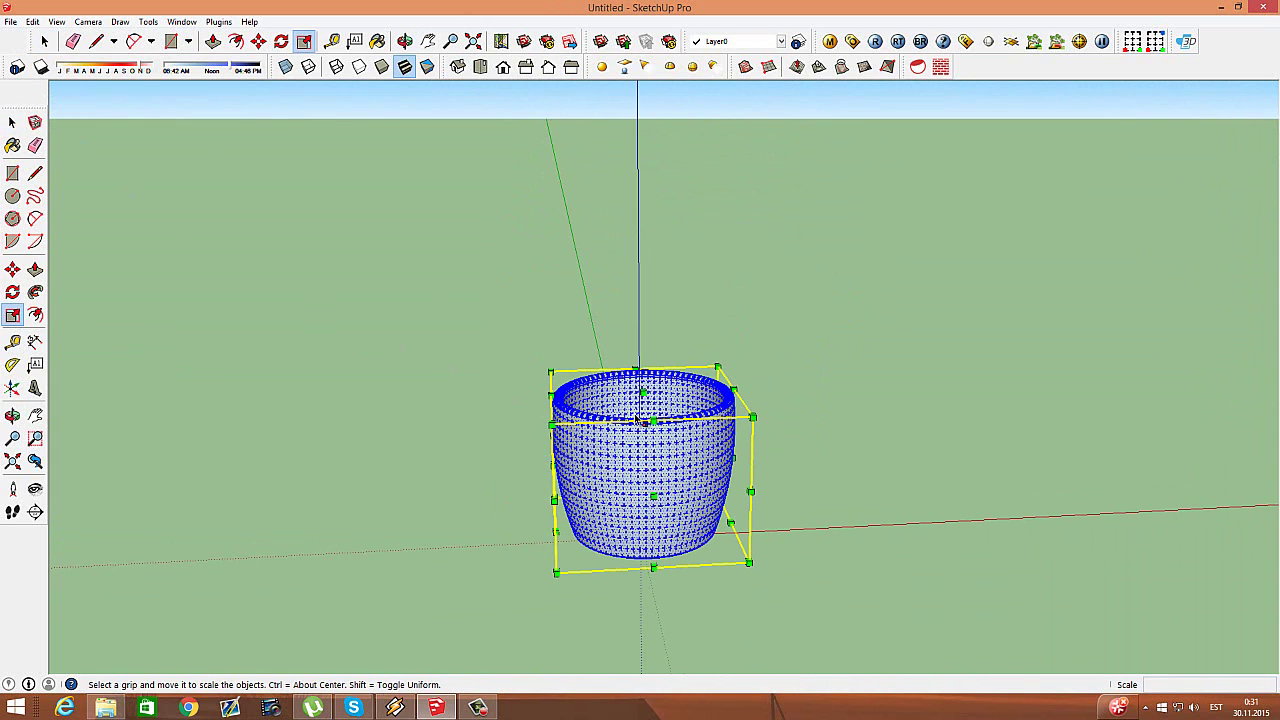
pyautogui.moveTo(643, 392); pyautogui.dragTo(643, 295)
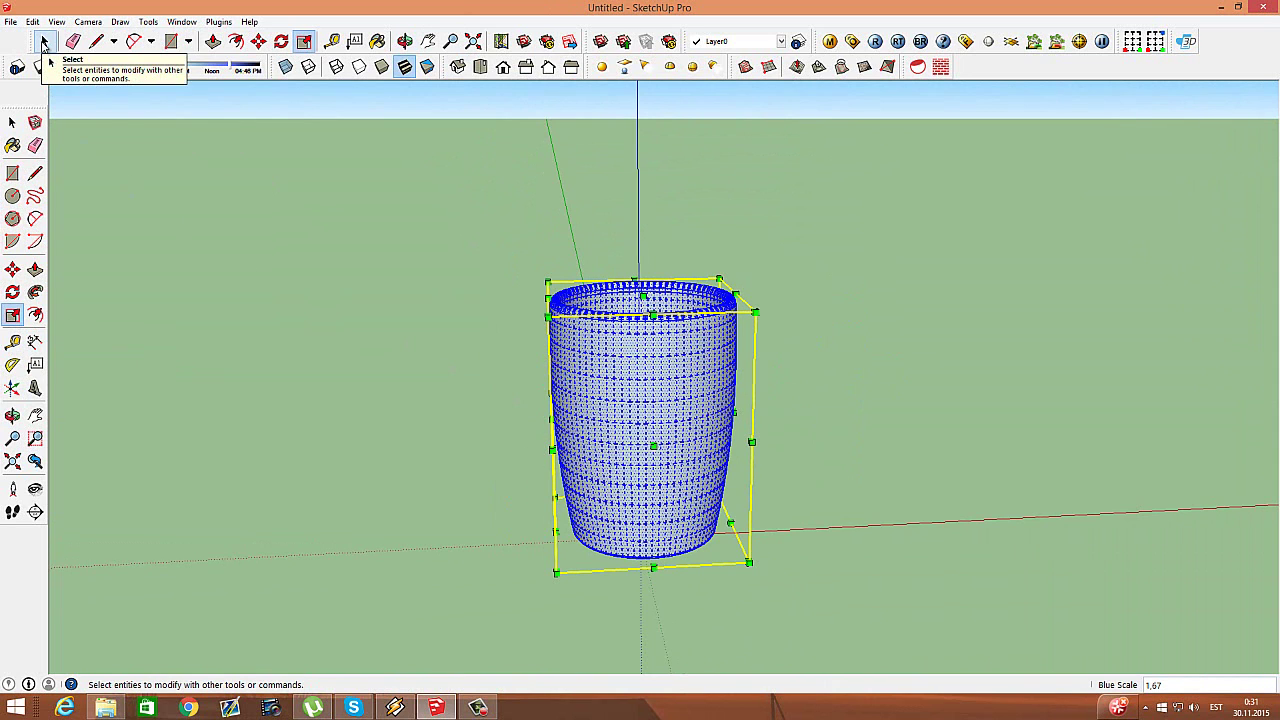
pyautogui.click(44, 42)
pyautogui.click(171, 151)
pyautogui.click(405, 41)
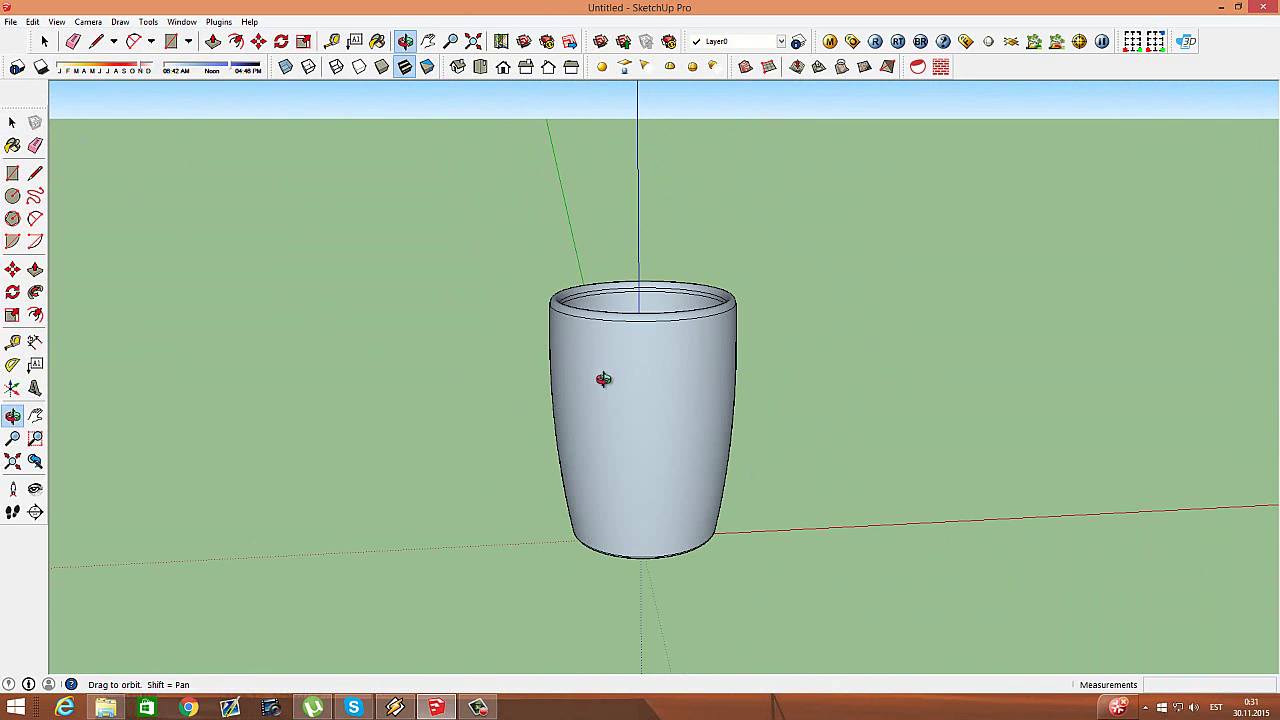
pyautogui.scroll(3, 650, 387)
pyautogui.moveTo(717, 299)
pyautogui.mouseDown()
pyautogui.moveTo(737, 309)
pyautogui.moveTo(737, 243)
pyautogui.moveTo(760, 246)
pyautogui.moveTo(527, 442)
pyautogui.moveTo(531, 571)
pyautogui.moveTo(923, 431)
pyautogui.moveTo(764, 432)
pyautogui.moveTo(714, 189)
pyautogui.mouseUp()
pyautogui.scroll(5, 627, 143)
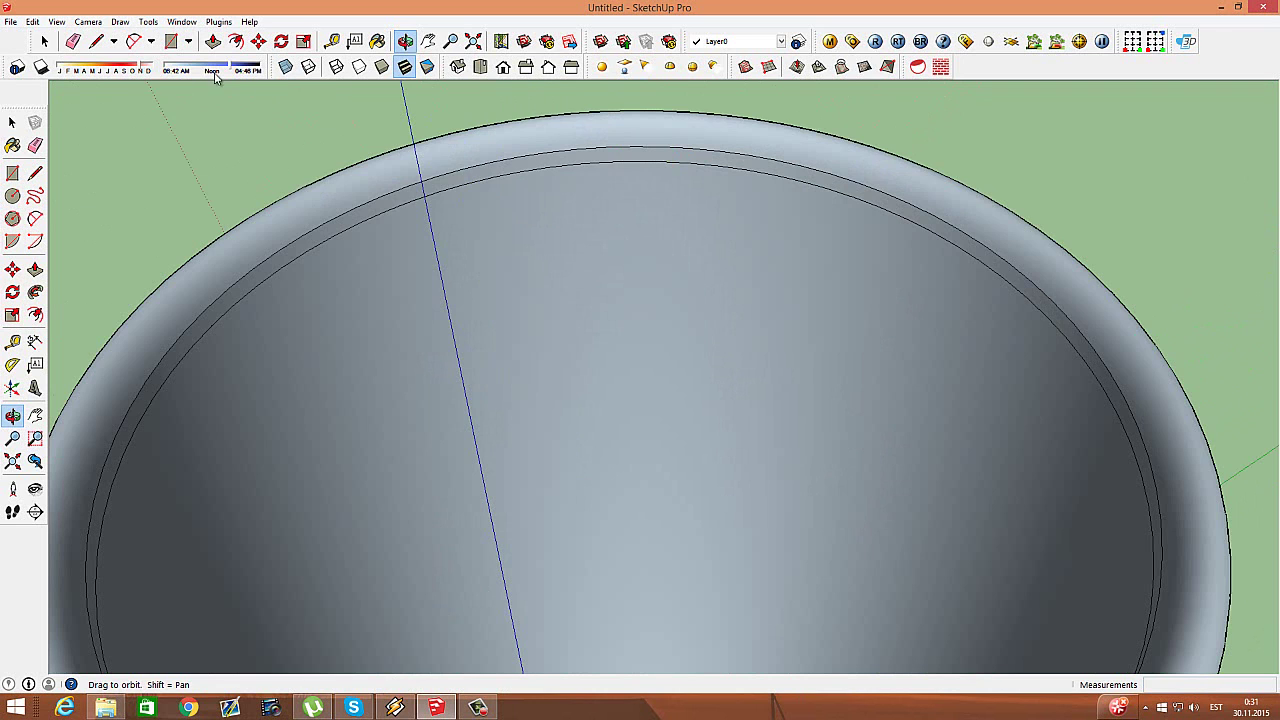
pyautogui.click(473, 41)
pyautogui.moveTo(609, 234)
pyautogui.mouseDown()
pyautogui.moveTo(631, 263)
pyautogui.moveTo(492, 155)
pyautogui.moveTo(586, 266)
pyautogui.moveTo(869, 411)
pyautogui.moveTo(437, 191)
pyautogui.mouseUp()
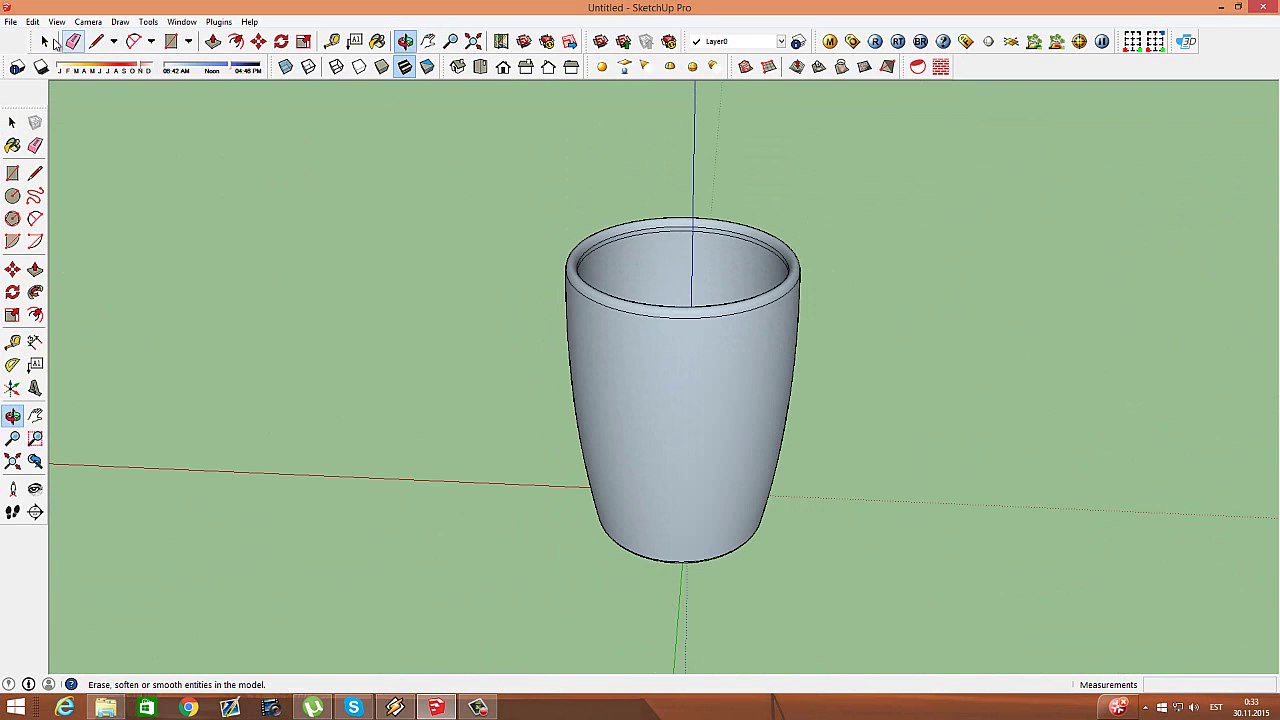
pyautogui.click(44, 41)
pyautogui.scroll(-3, 520, 230)
pyautogui.click(663, 338)
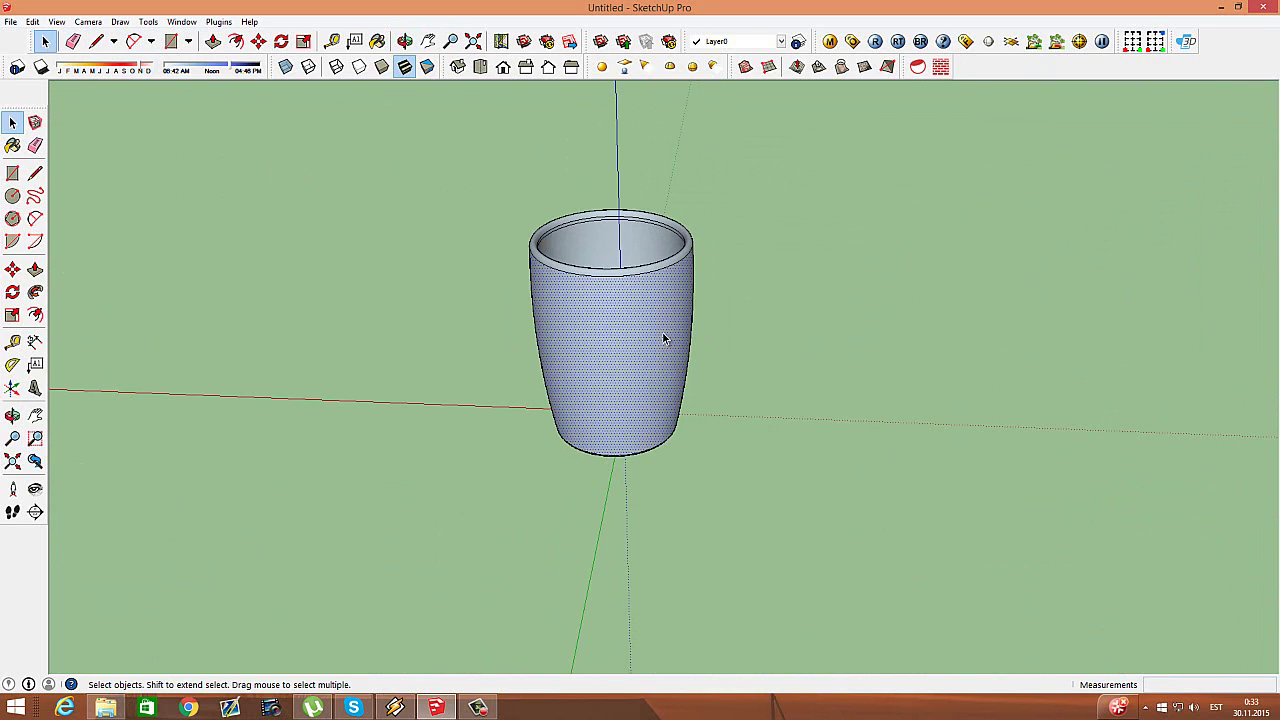
# Step: Paste a copy of the pot beside the original
pyautogui.click(480, 310)
pyautogui.scroll(-2, 265, 275)
pyautogui.scroll(-1, 348, 258)
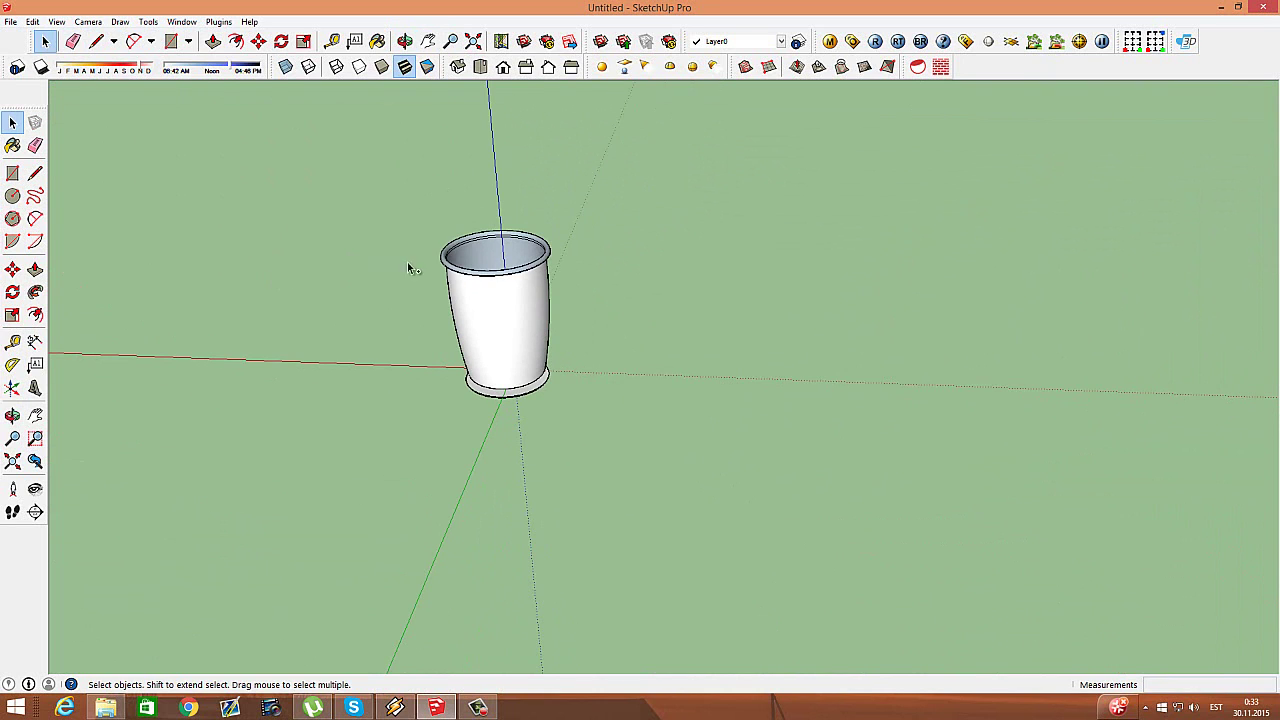
pyautogui.click(490, 315)
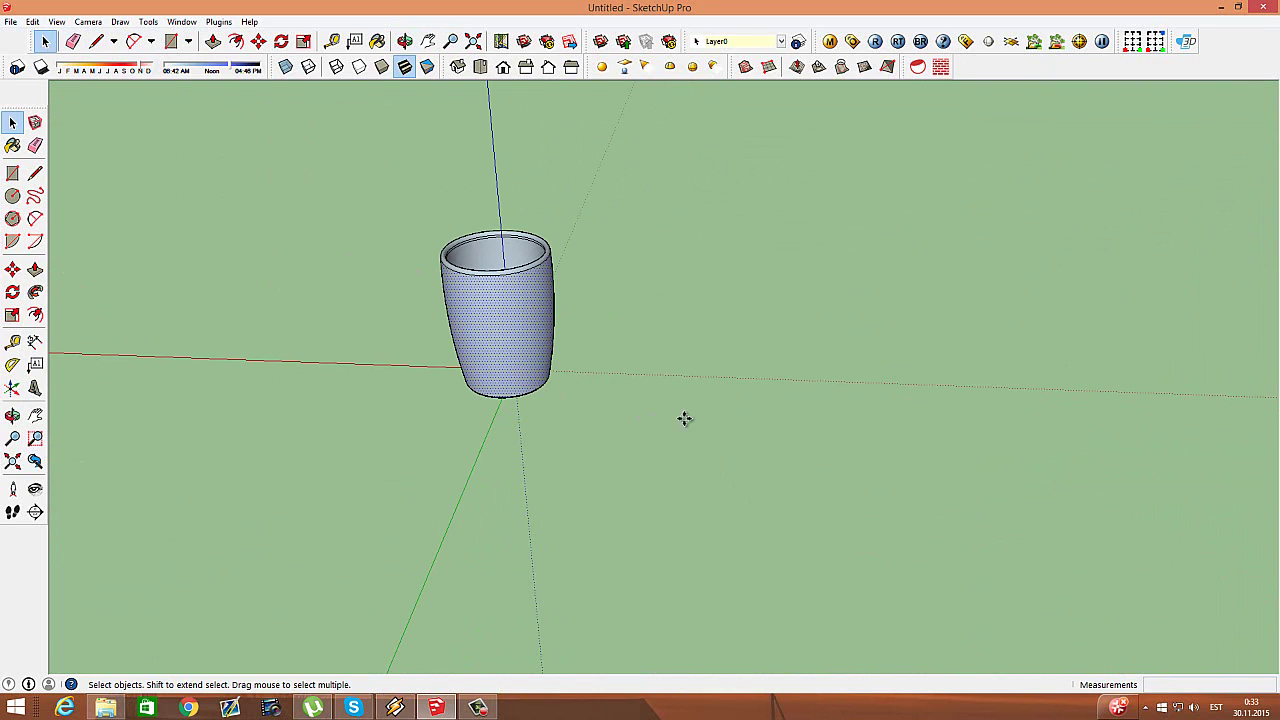
pyautogui.hotkey('ctrl', 'v')
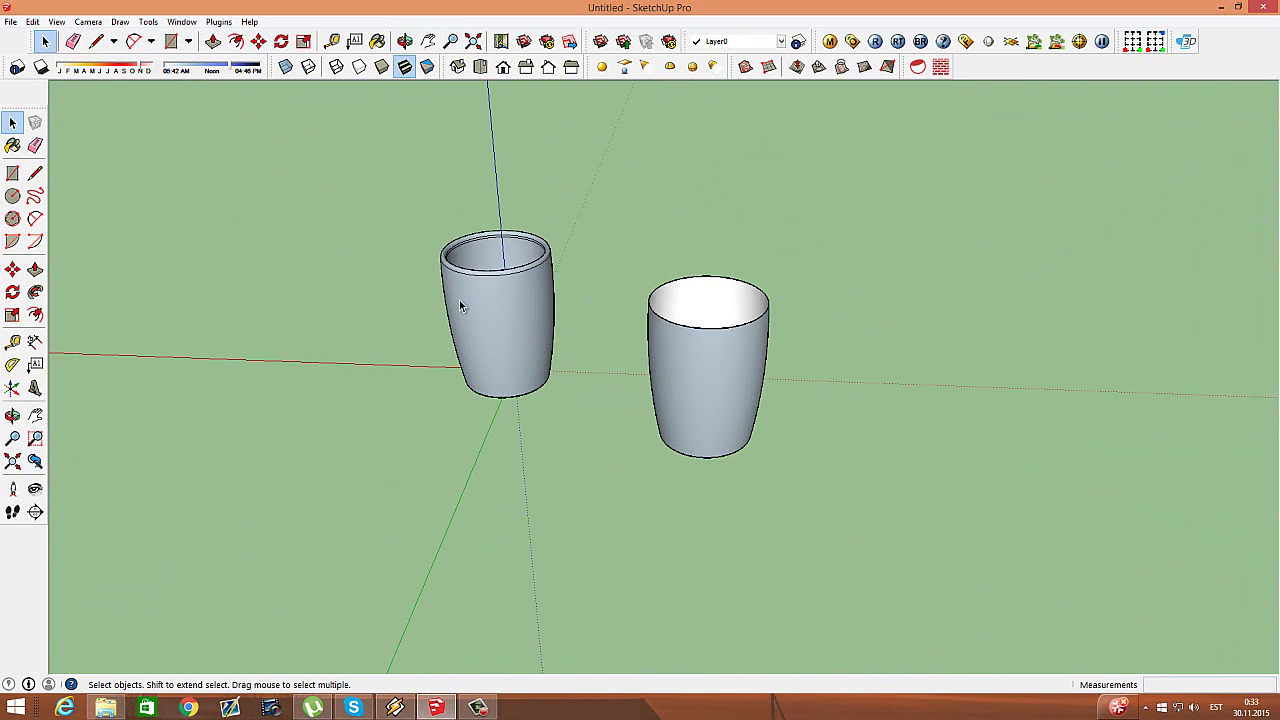
pyautogui.click(478, 307)
pyautogui.press('Delete')
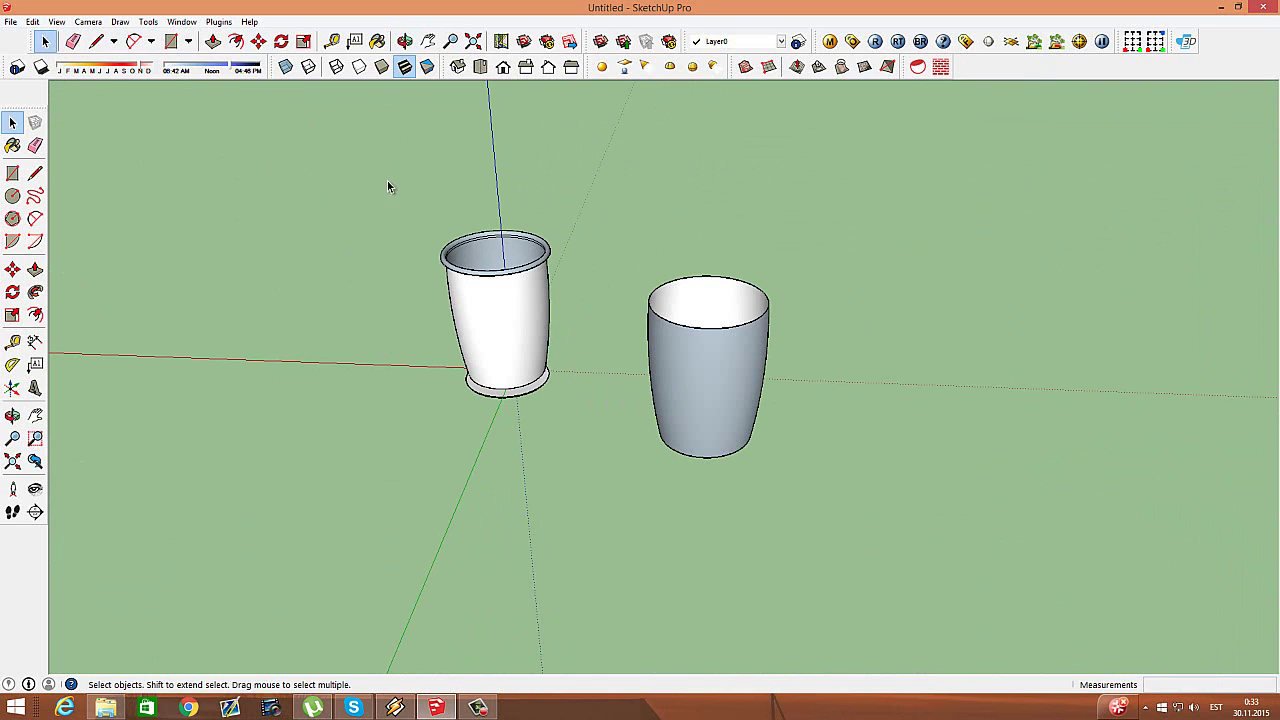
pyautogui.moveTo(390, 162); pyautogui.dragTo(1014, 537)
# Step: Paint the copied pot with the plain white Color_000 material
pyautogui.click(378, 41)
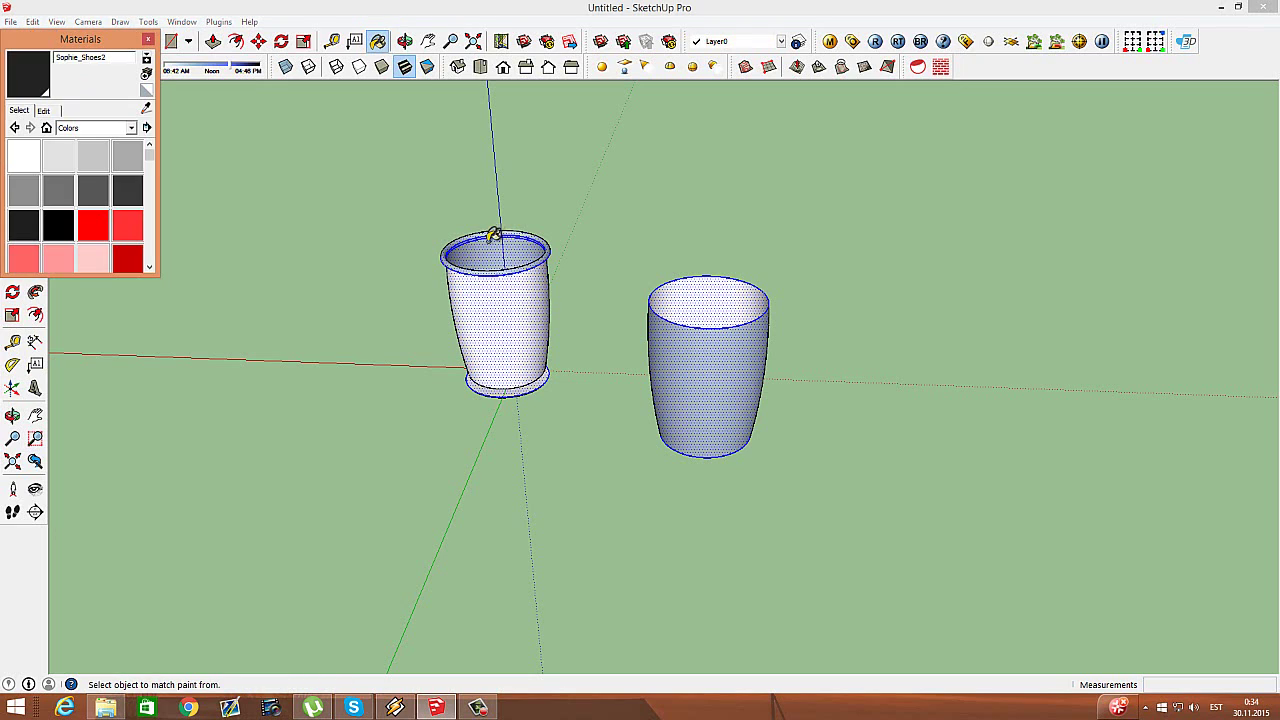
pyautogui.click(24, 155)
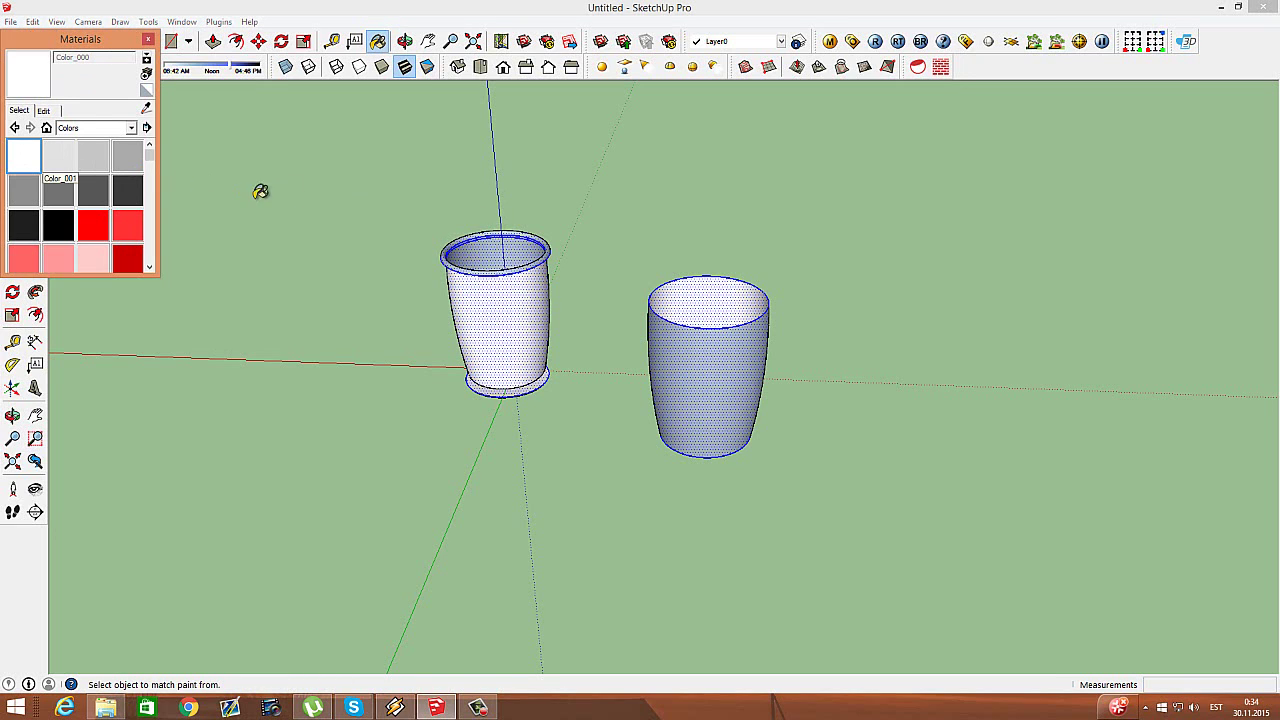
pyautogui.click(504, 232)
pyautogui.click(146, 41)
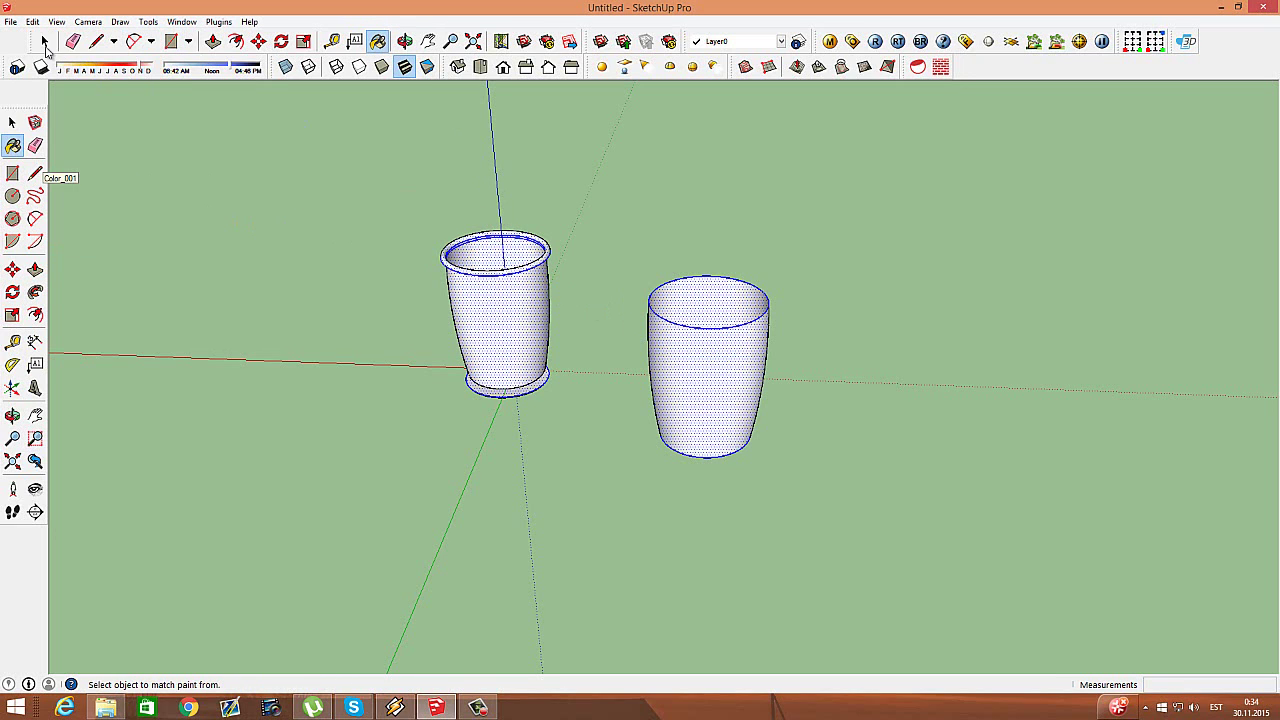
pyautogui.click(44, 41)
pyautogui.scroll(-2, 389, 206)
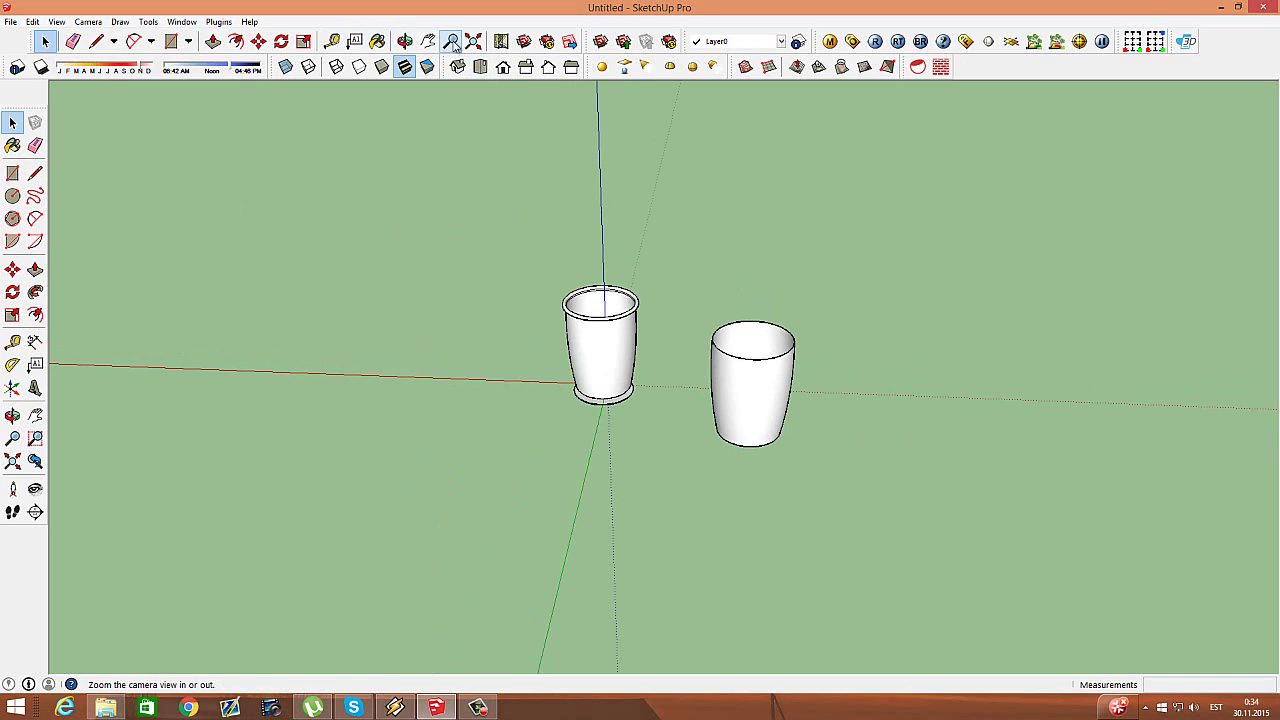
# Step: Draw an upright rectangle to the right of the two pots
pyautogui.click(405, 41)
pyautogui.moveTo(860, 309)
pyautogui.mouseDown()
pyautogui.moveTo(1077, 437)
pyautogui.moveTo(1036, 454)
pyautogui.moveTo(313, 100)
pyautogui.mouseUp()
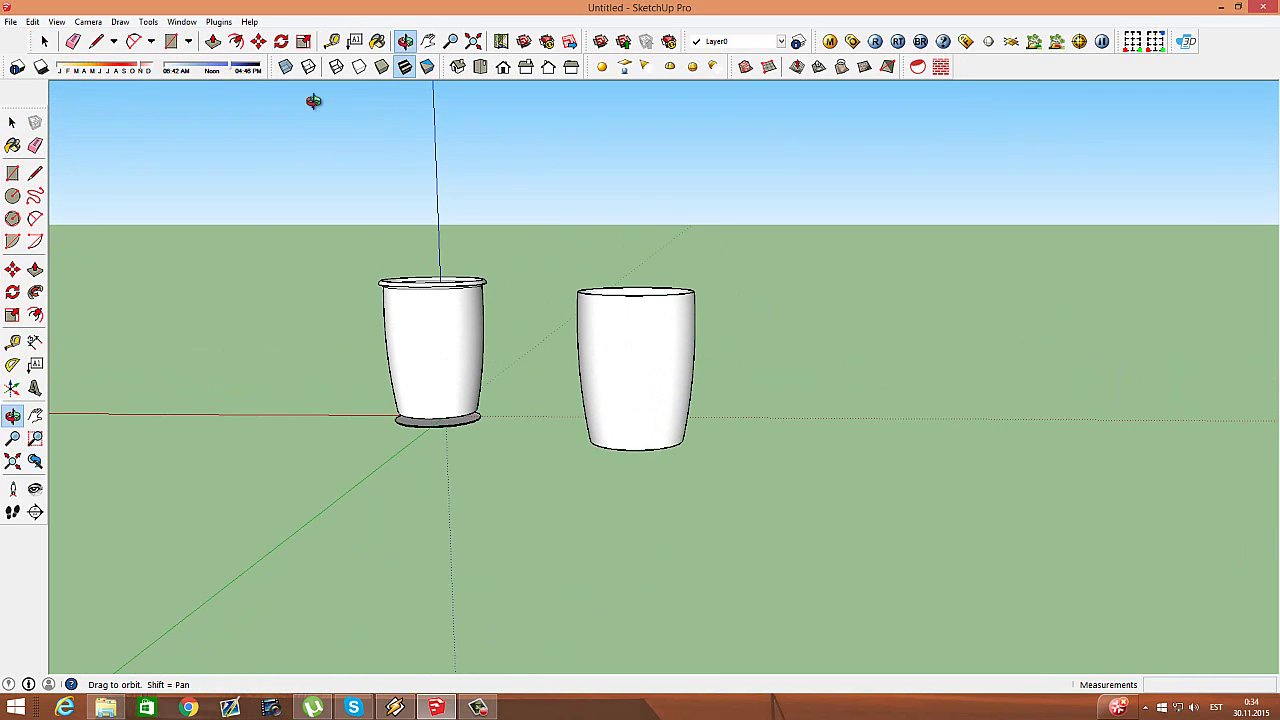
pyautogui.moveTo(322, 161); pyautogui.dragTo(260, 140)
pyautogui.click(187, 41)
pyautogui.click(200, 59)
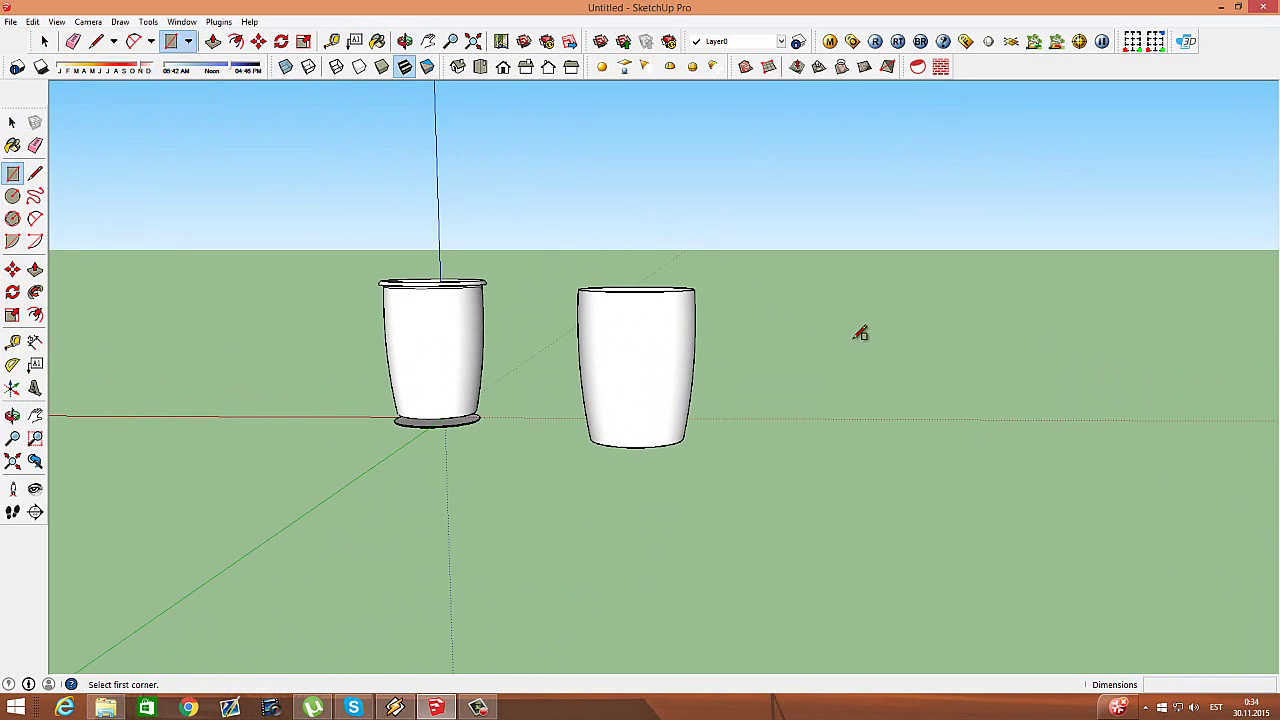
pyautogui.click(721, 302)
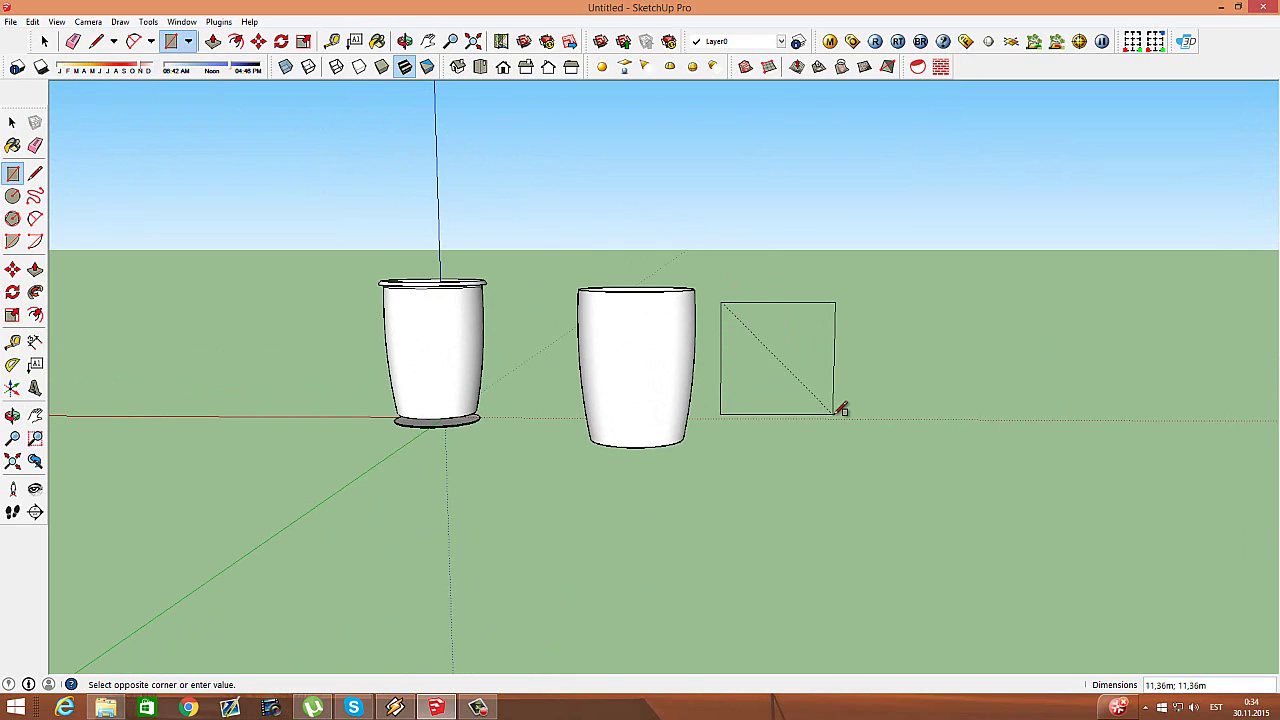
pyautogui.click(781, 421)
pyautogui.scroll(2, 785, 405)
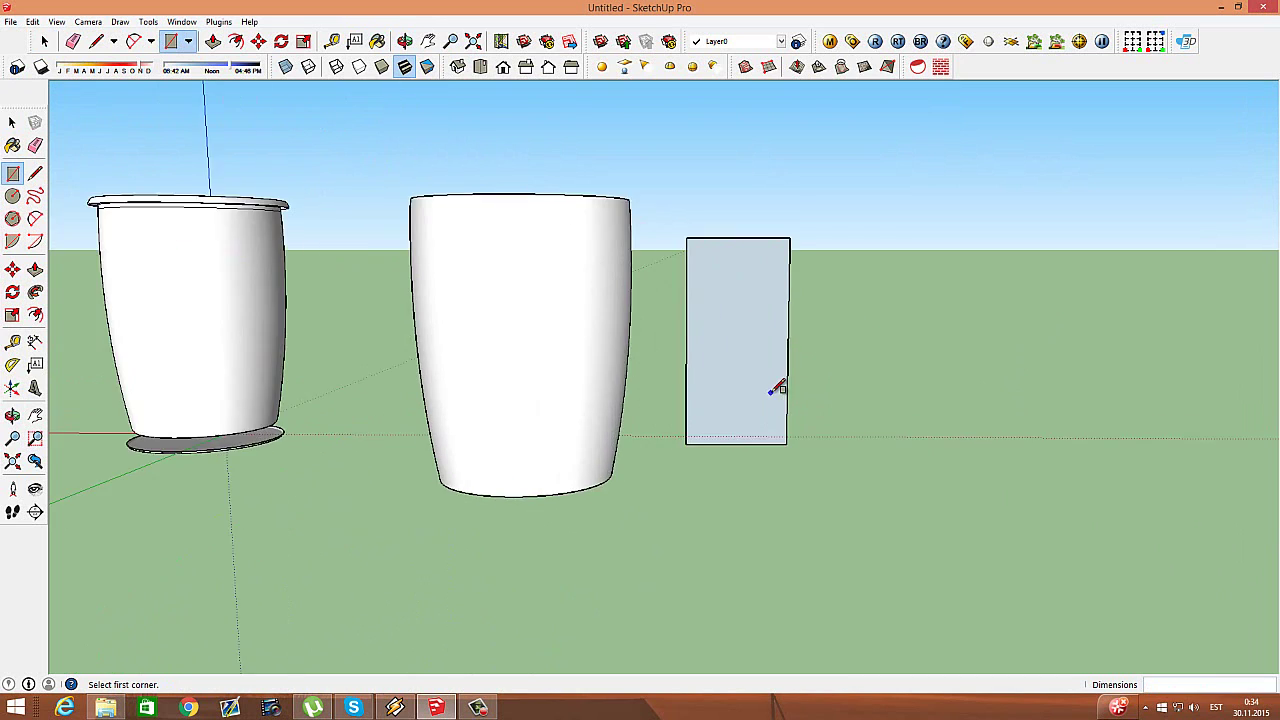
pyautogui.scroll(2, 774, 383)
pyautogui.scroll(1, 720, 188)
pyautogui.scroll(-3, 720, 271)
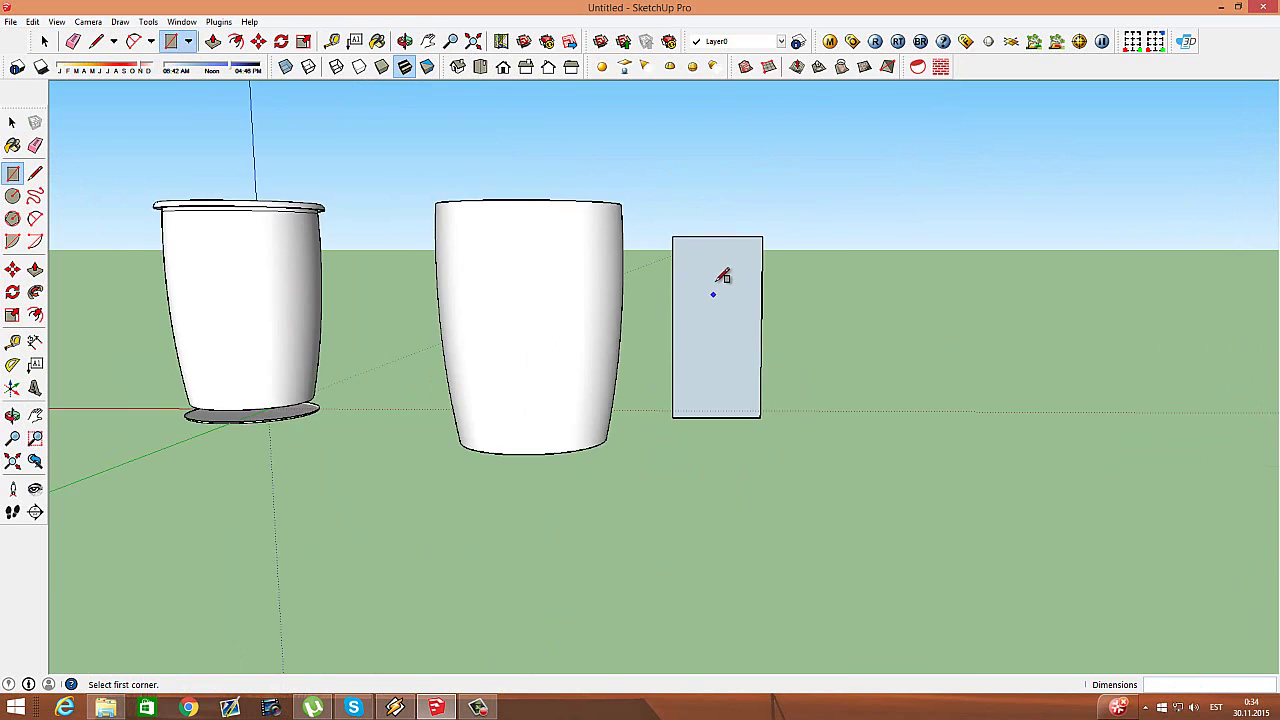
pyautogui.scroll(-2, 705, 272)
# Step: Switch the camera to Parallel Projection and the Front view
pyautogui.click(74, 27)
pyautogui.click(115, 86)
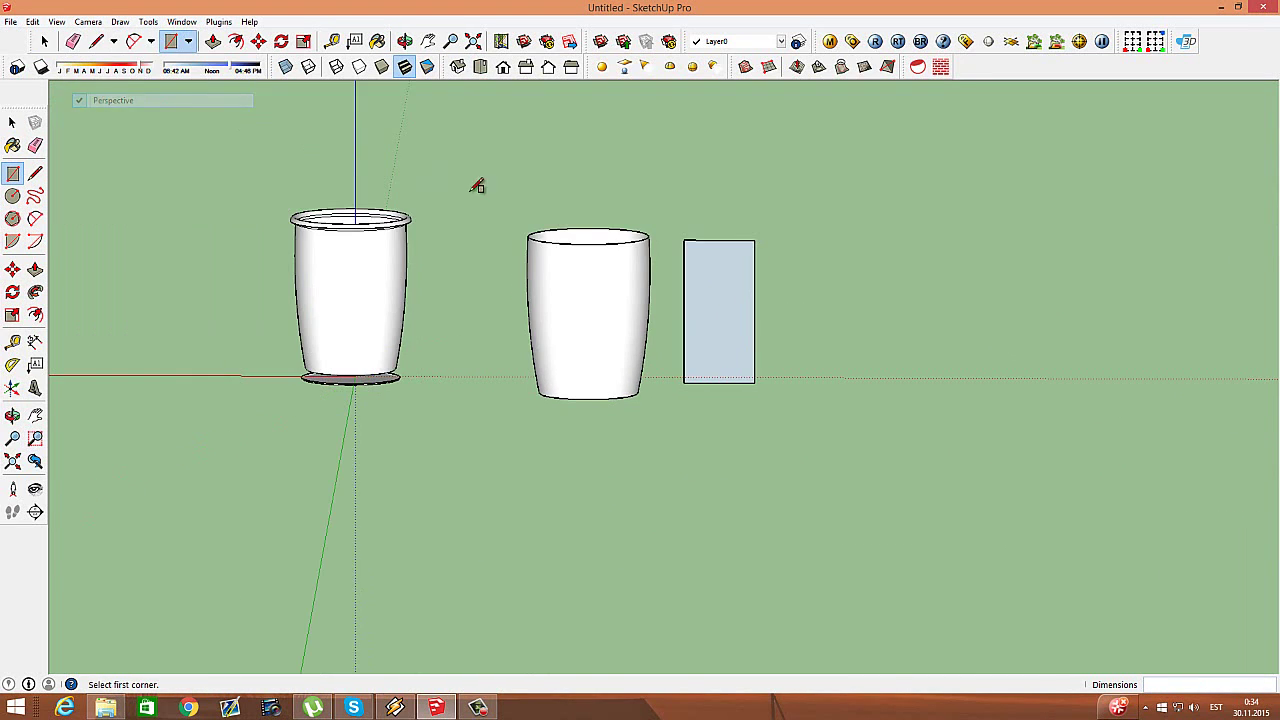
pyautogui.scroll(2, 766, 277)
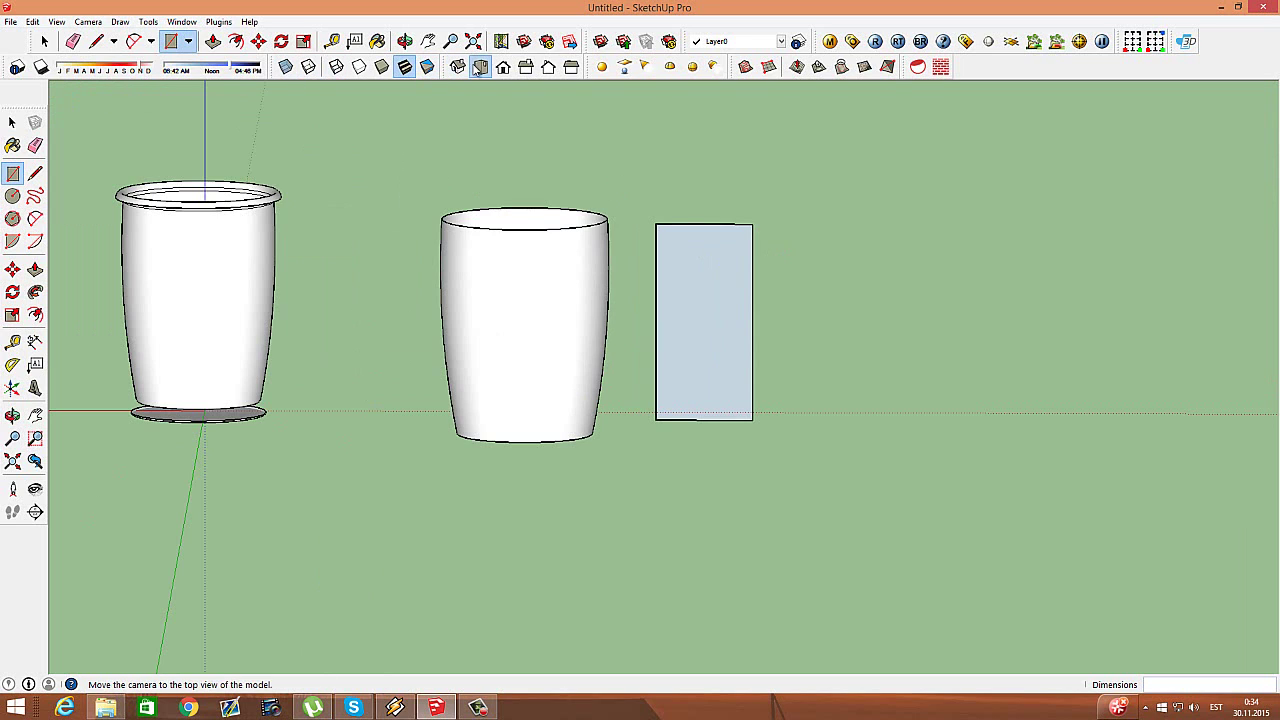
pyautogui.click(480, 67)
pyautogui.click(503, 67)
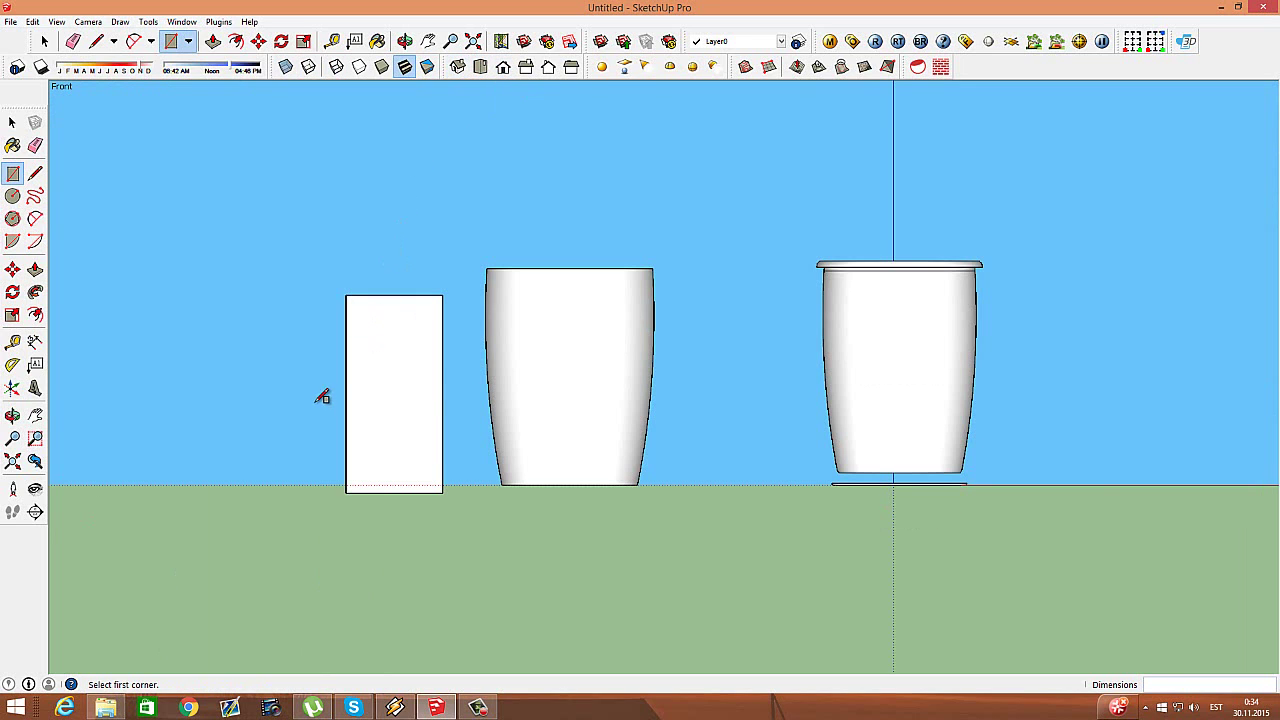
pyautogui.scroll(2, 318, 400)
# Step: Move the rectangle's edges upward so it sits slightly above the ground
pyautogui.press('m')
pyautogui.click(414, 238)
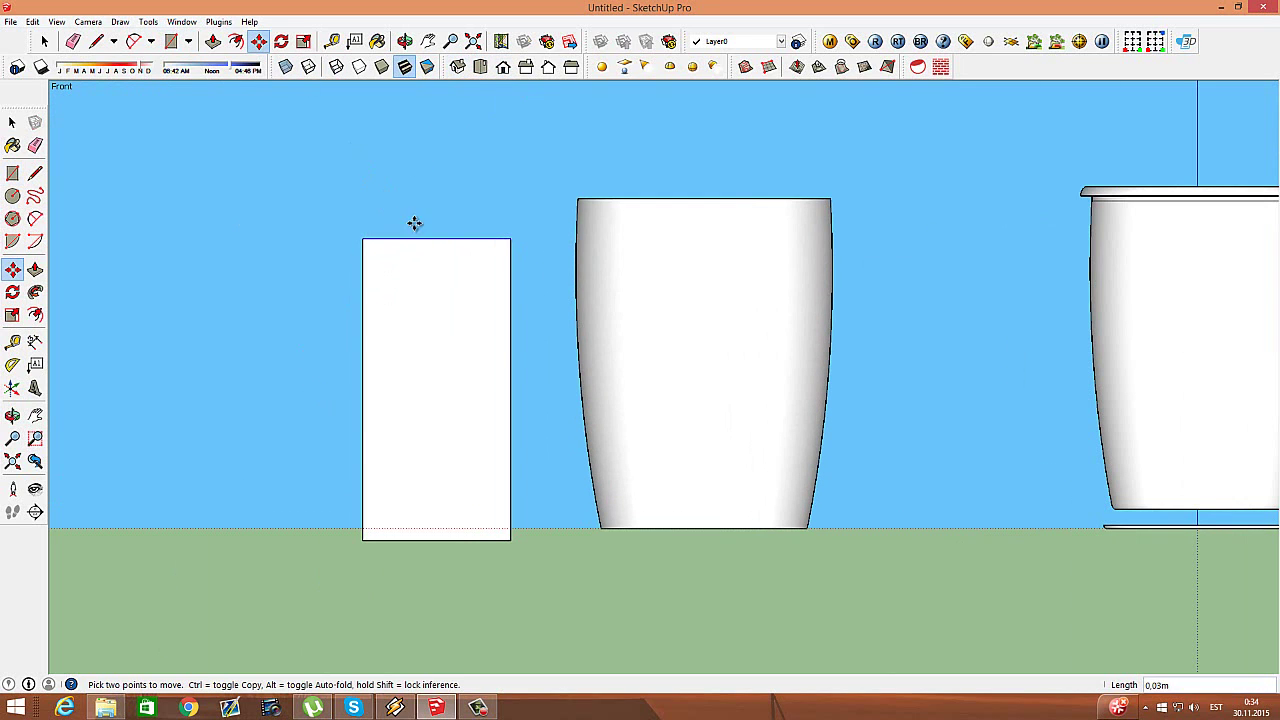
pyautogui.click(440, 536)
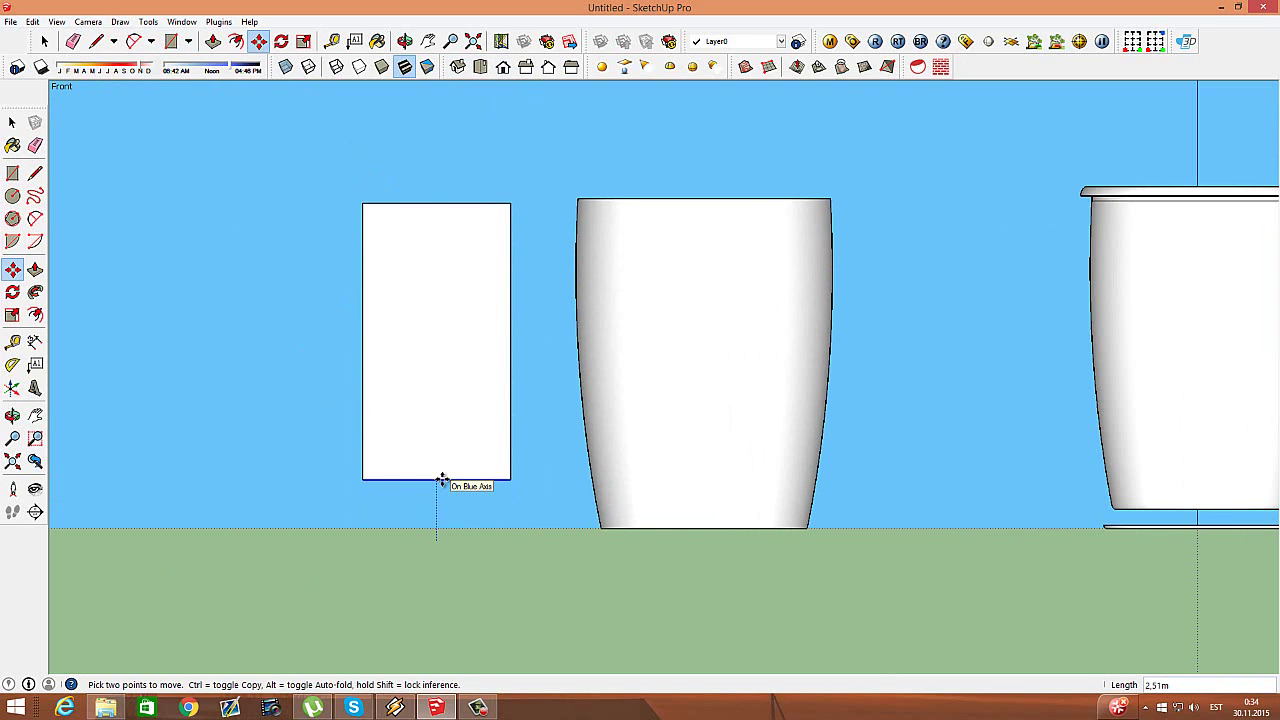
pyautogui.click(441, 481)
pyautogui.scroll(3, 468, 320)
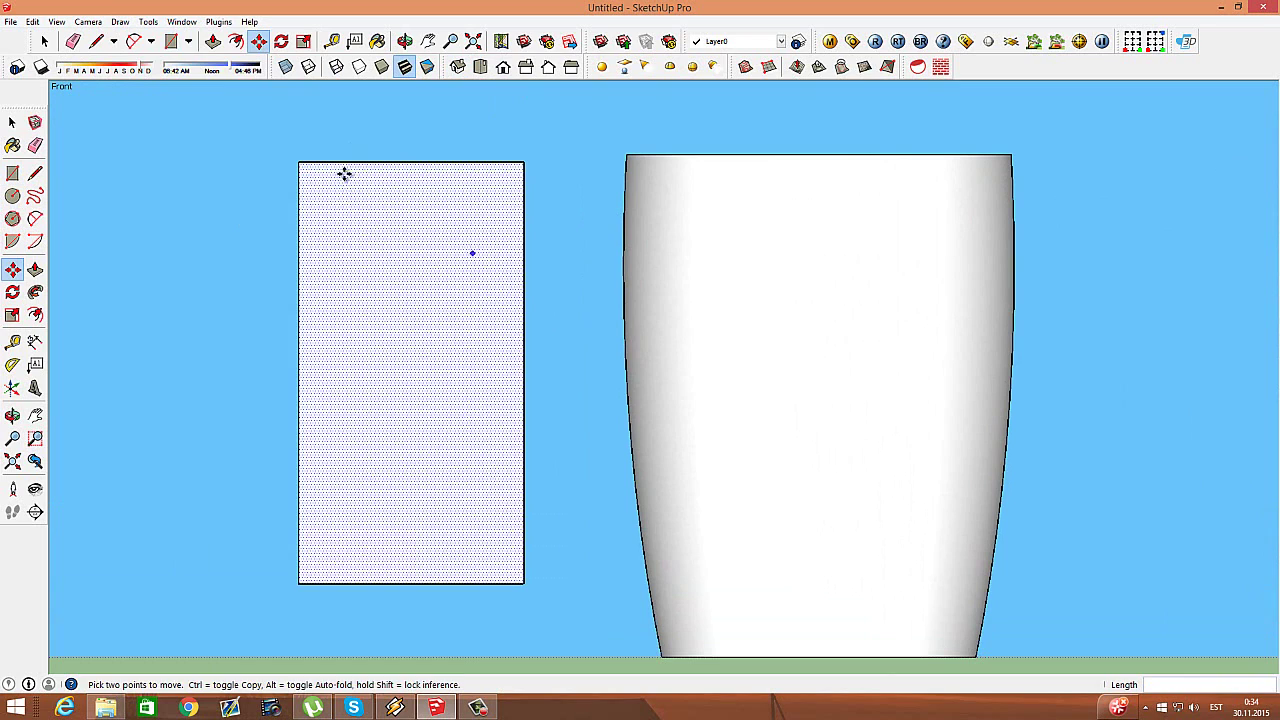
# Step: Draw two joined arcs for the handle curve, ending tangent at the rectangle's corner
pyautogui.click(133, 41)
pyautogui.click(523, 238)
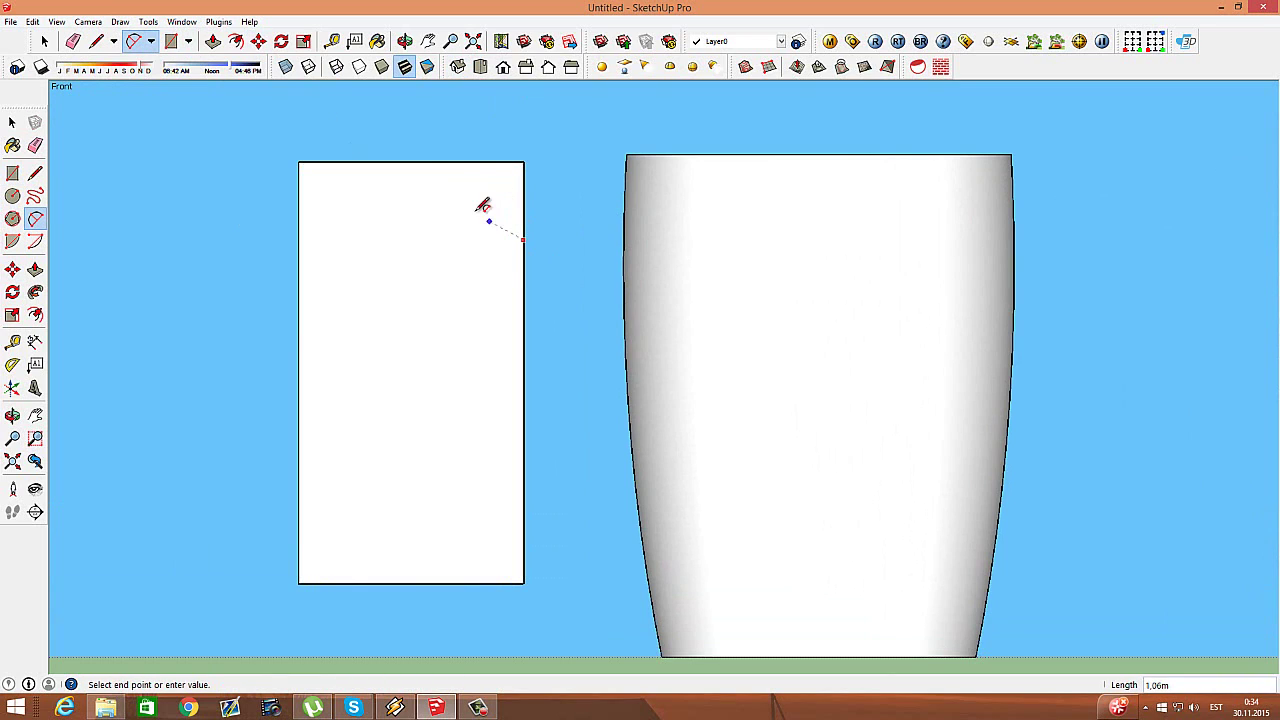
pyautogui.click(438, 184)
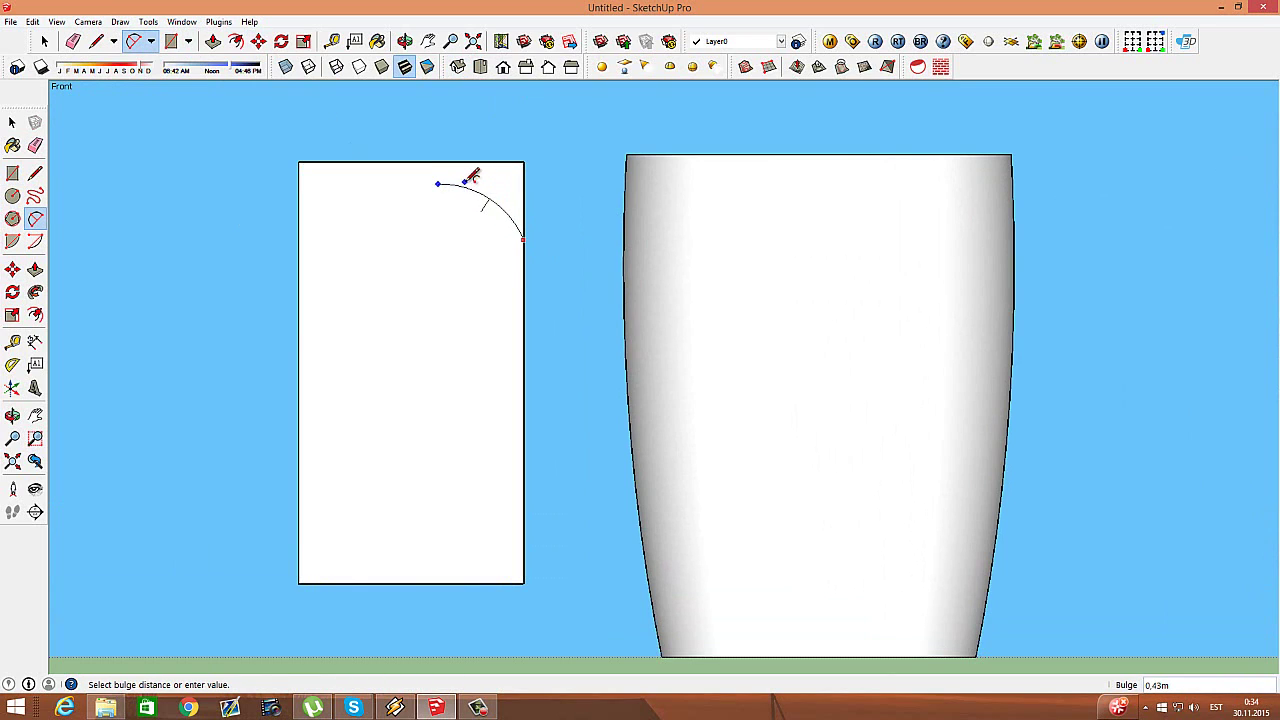
pyautogui.click(466, 181)
pyautogui.click(438, 184)
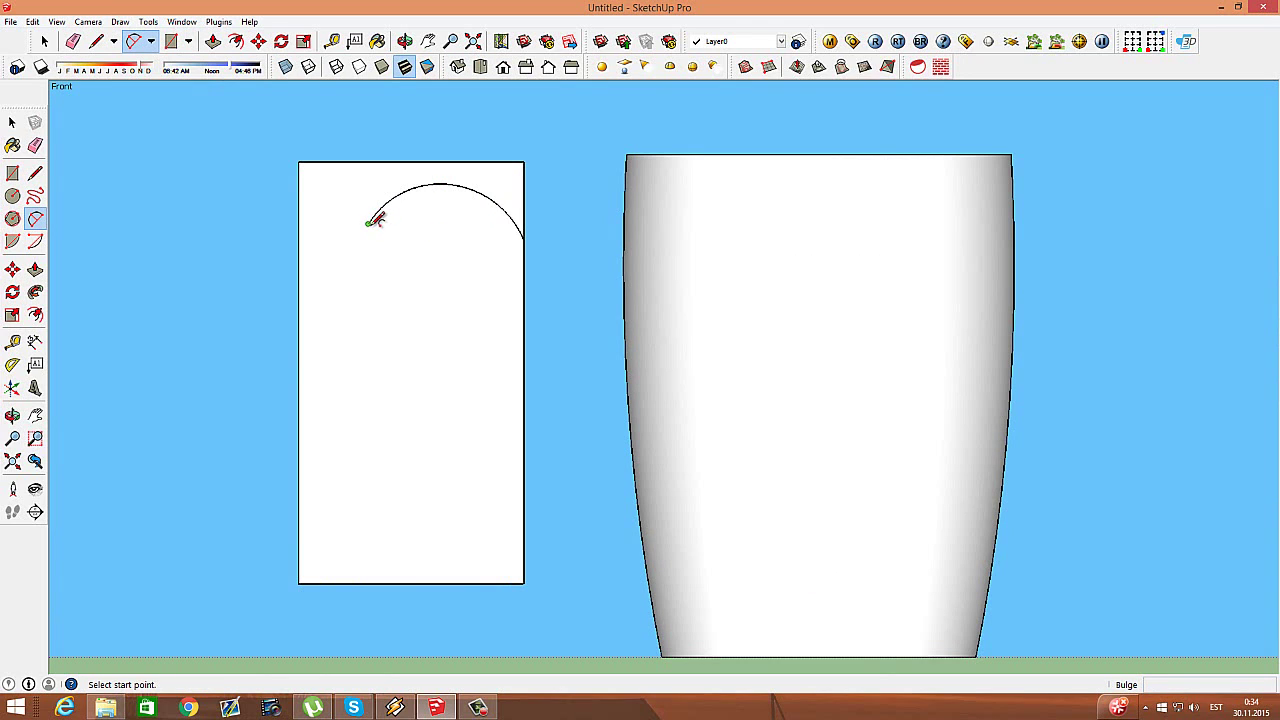
pyautogui.click(368, 223)
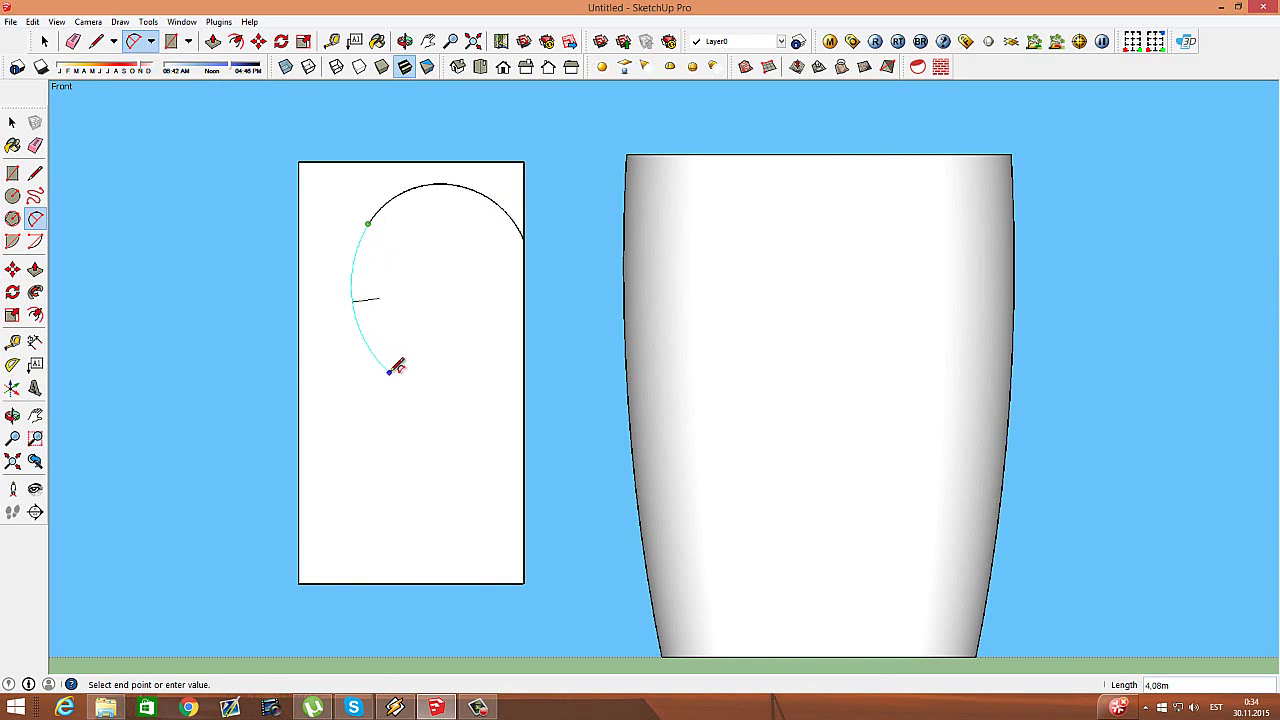
pyautogui.click(390, 371)
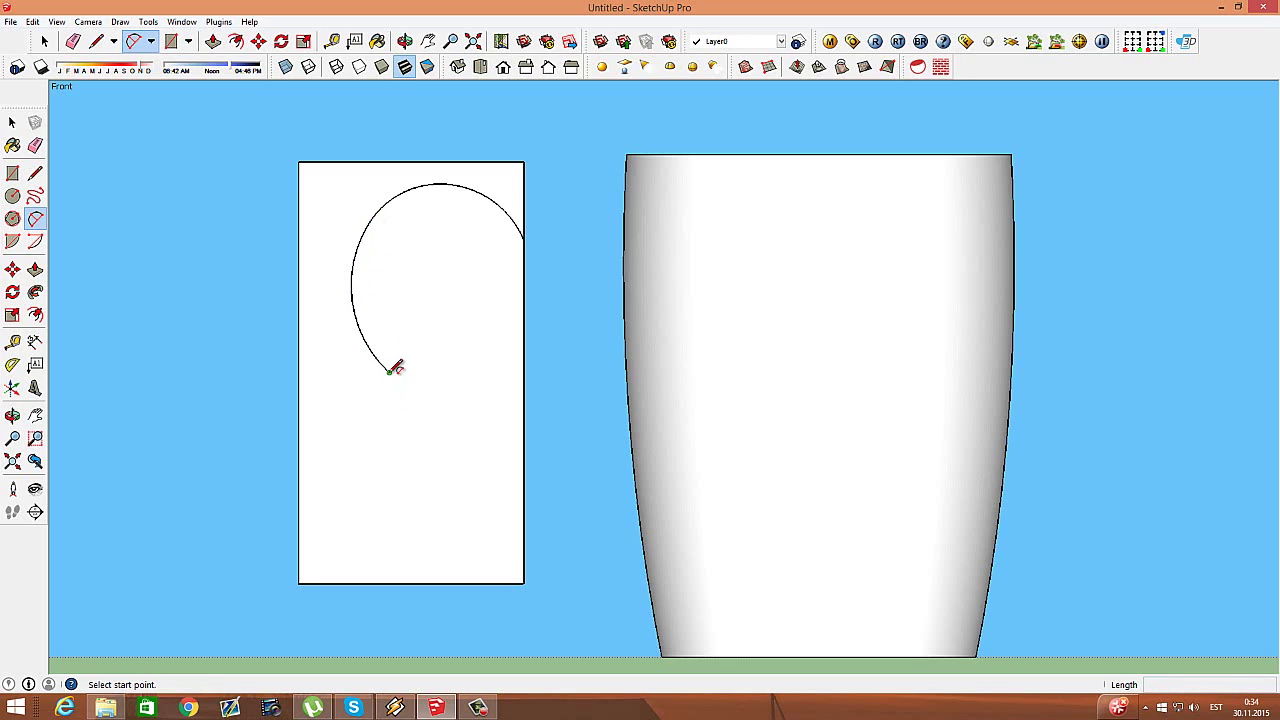
pyautogui.click(390, 371)
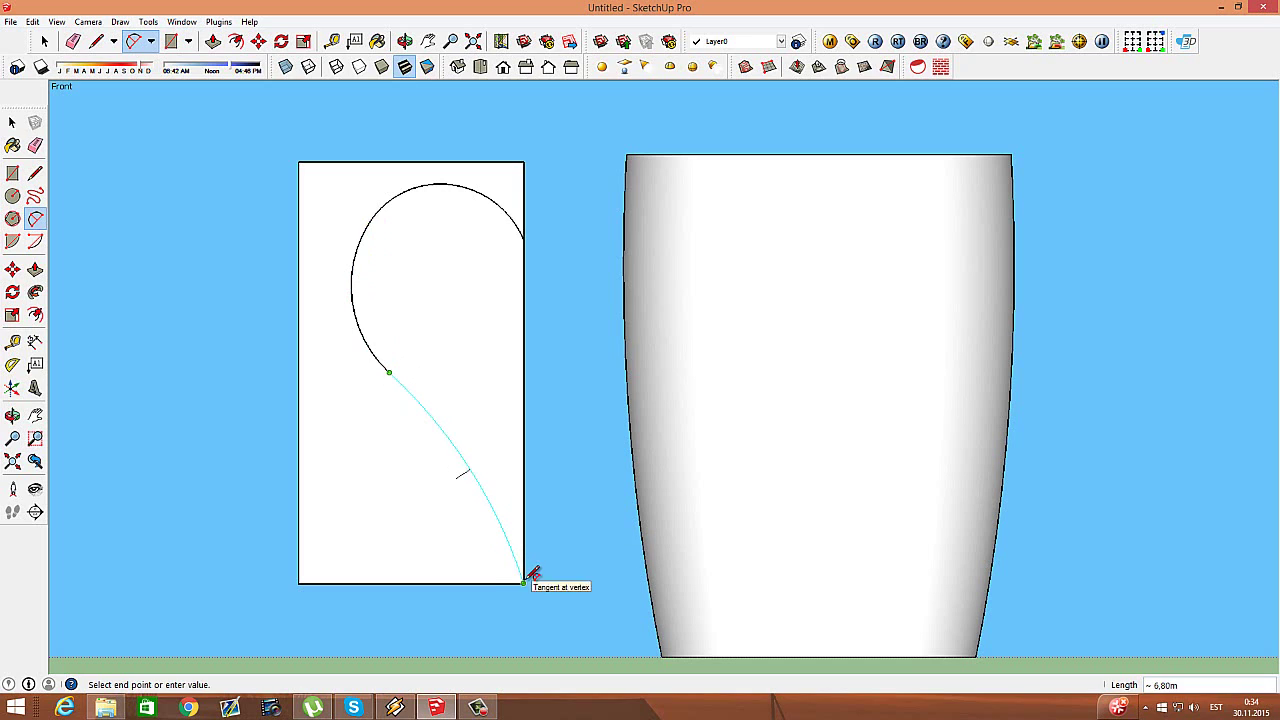
pyautogui.doubleClick(524, 580)
# Step: Erase the helper rectangle's edges so only the handle curve remains
pyautogui.click(73, 41)
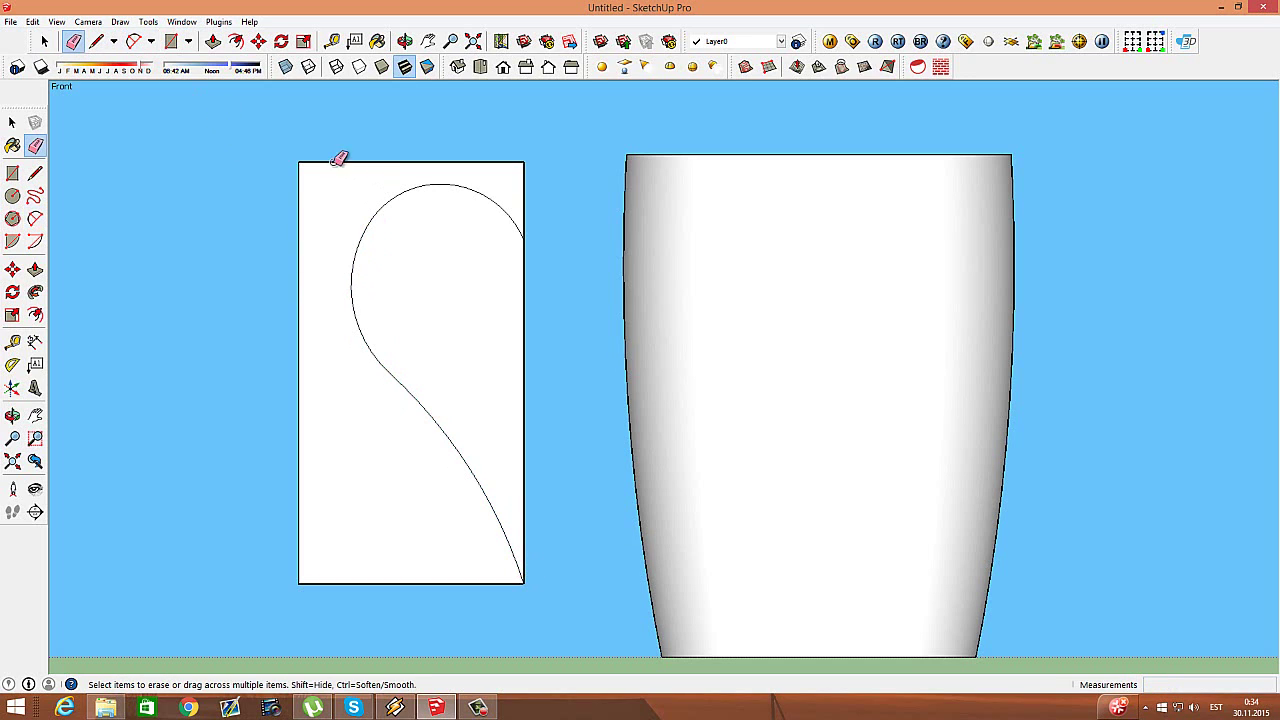
pyautogui.moveTo(290, 167); pyautogui.dragTo(515, 170)
pyautogui.click(521, 320)
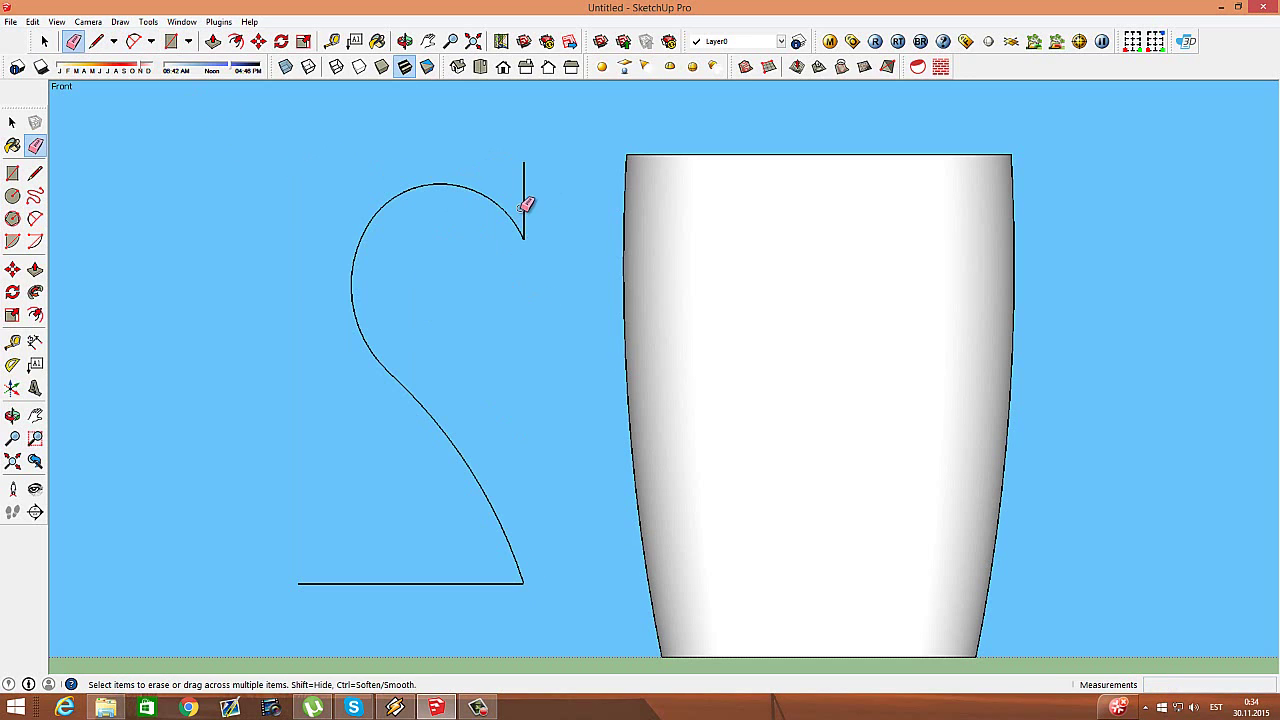
pyautogui.click(404, 41)
pyautogui.moveTo(500, 177); pyautogui.dragTo(373, 143)
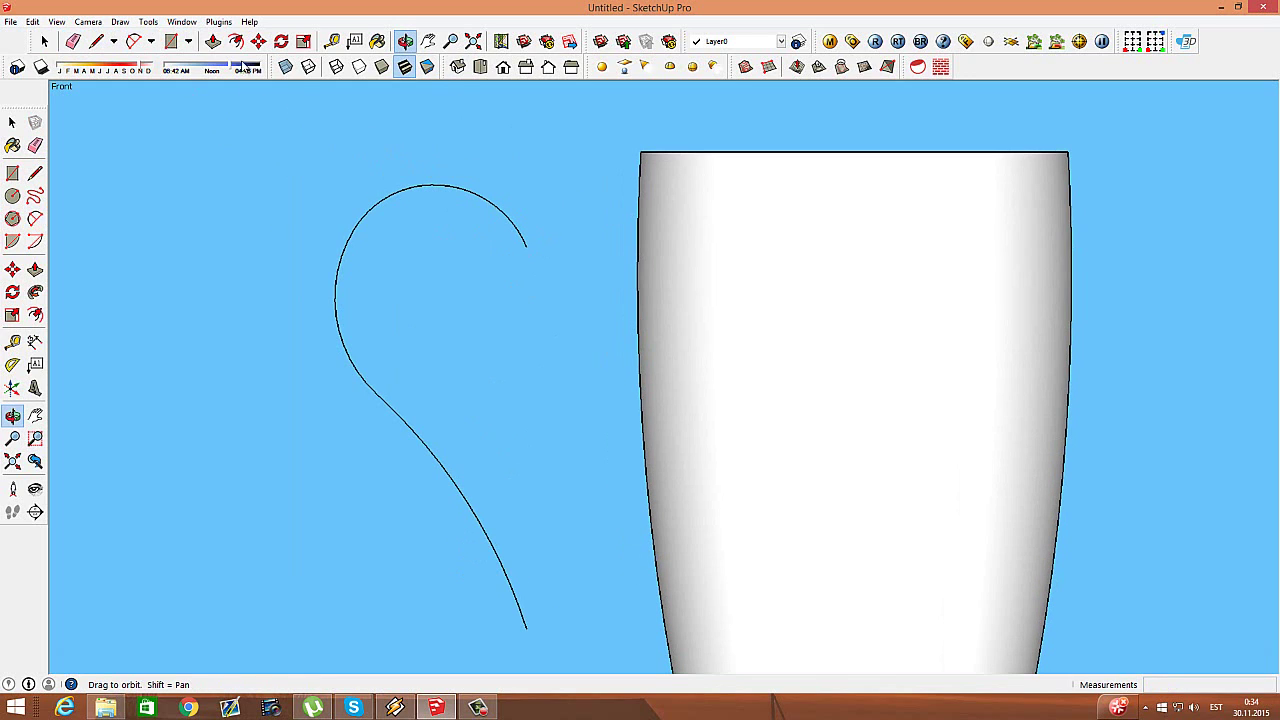
# Step: Draw a small circle inside the handle curve and give it 80 segments in Entity Info
pyautogui.click(188, 41)
pyautogui.click(200, 77)
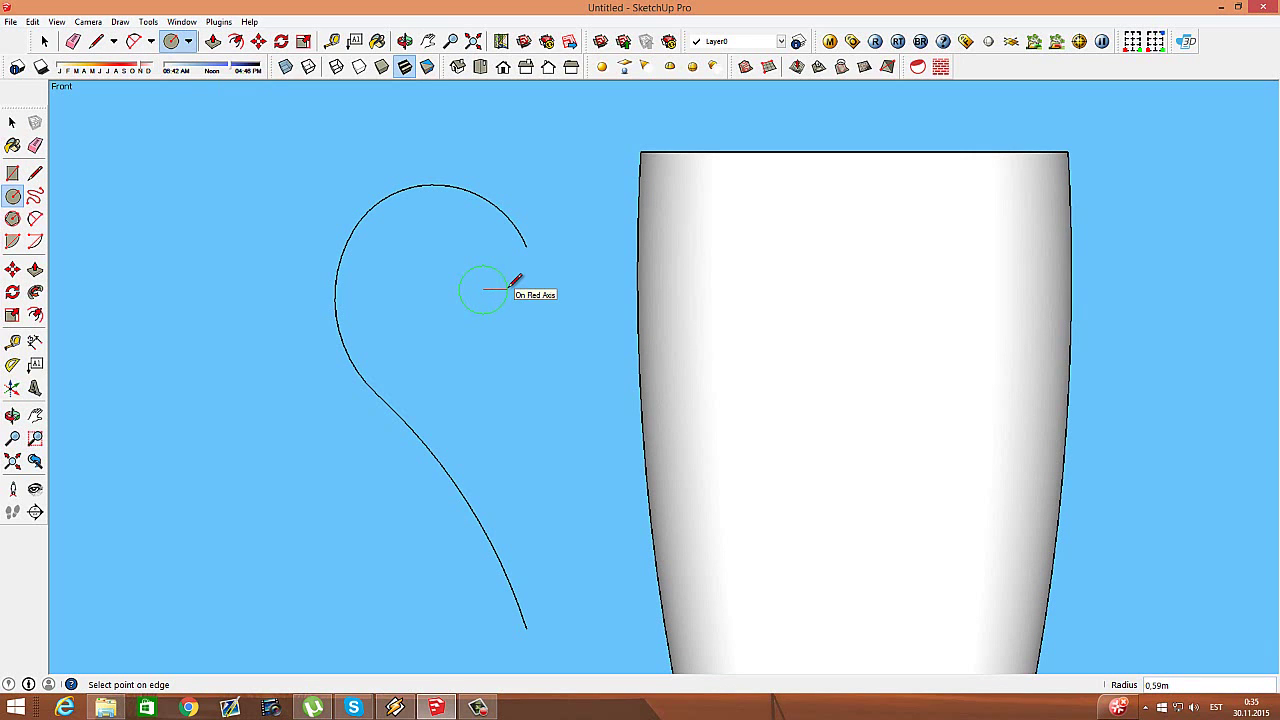
pyautogui.click(508, 289)
pyautogui.click(44, 41)
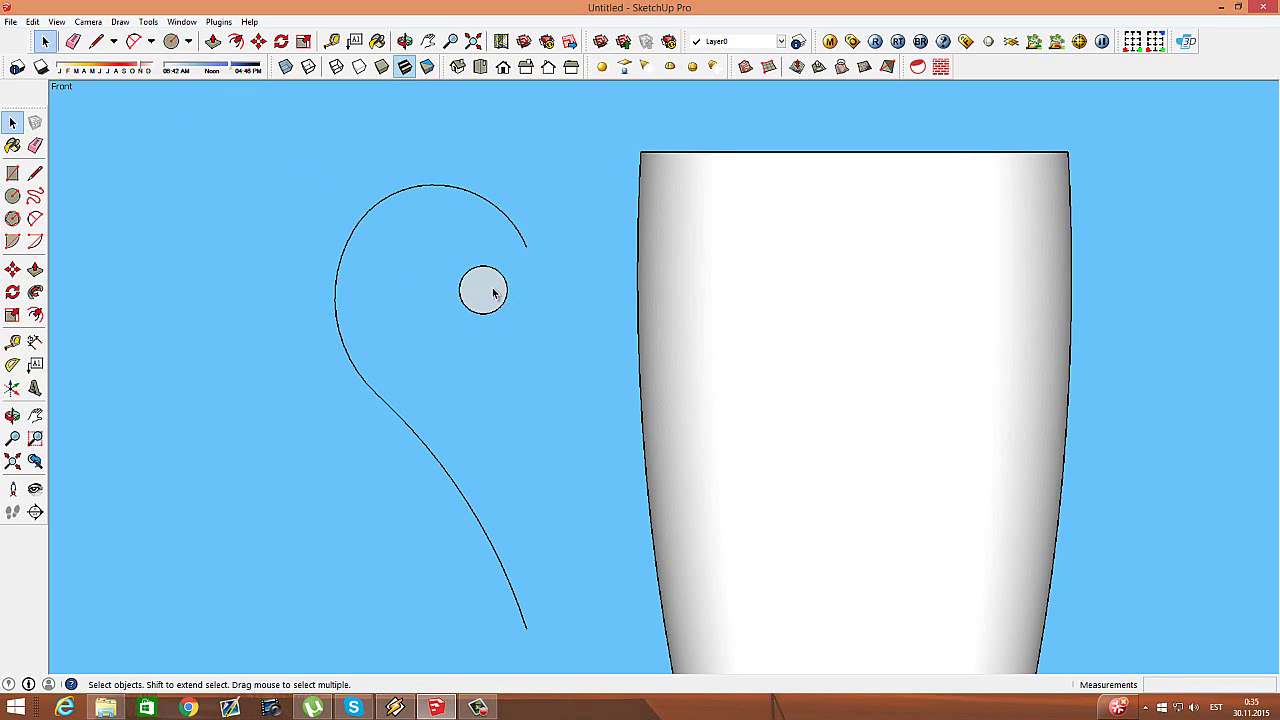
pyautogui.scroll(1, 493, 292)
pyautogui.scroll(3, 491, 289)
pyautogui.rightClick(529, 282)
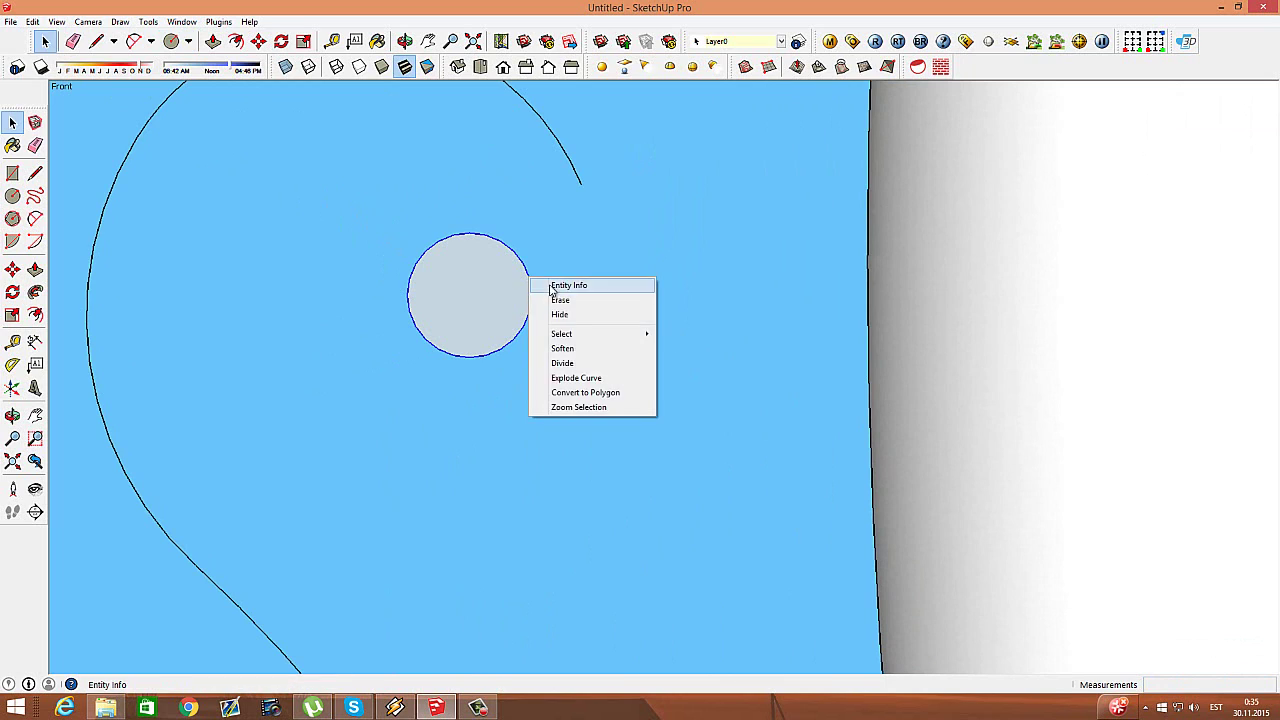
pyautogui.click(568, 286)
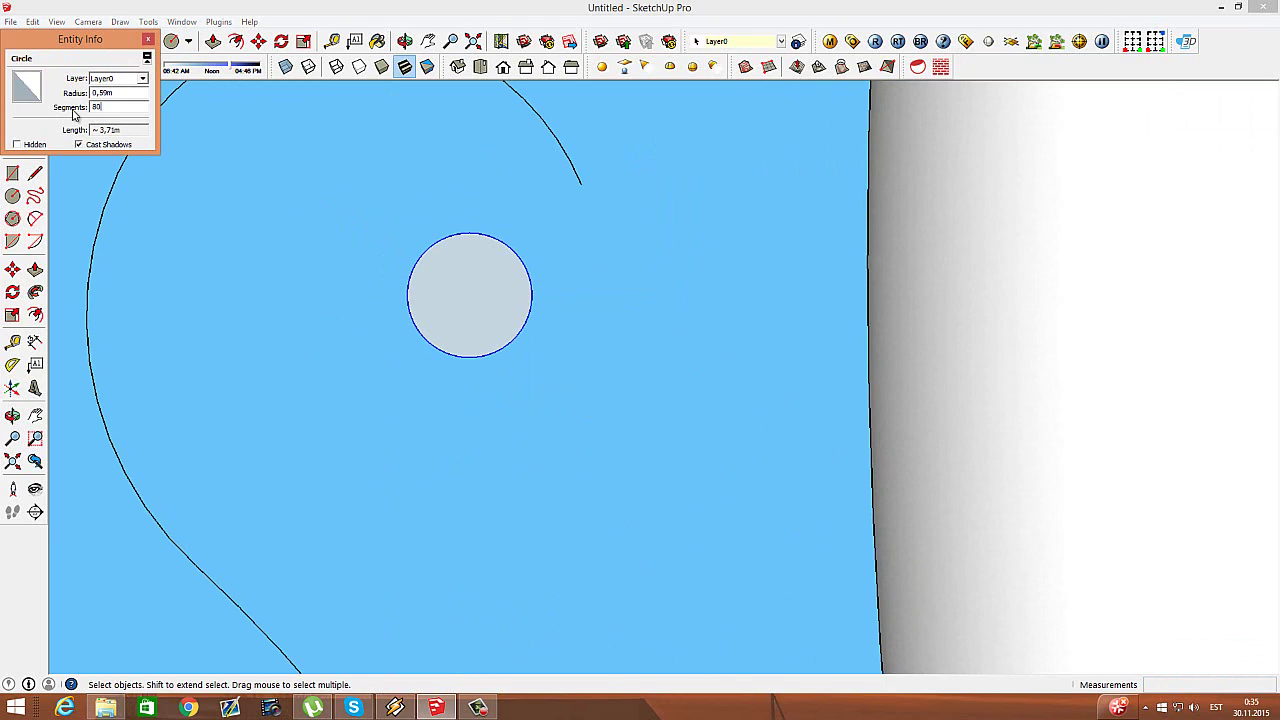
pyautogui.click(148, 41)
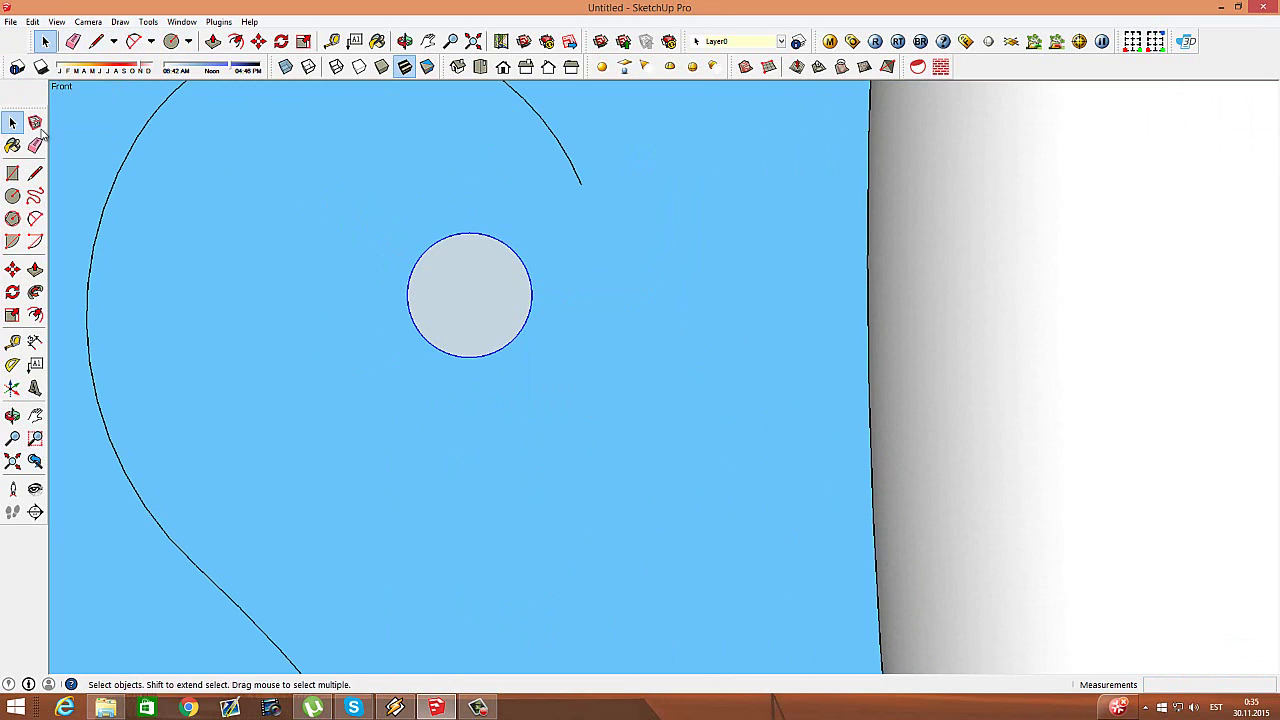
# Step: Scale the circle horizontally into an ellipse
pyautogui.click(12, 314)
pyautogui.moveTo(406, 294); pyautogui.dragTo(306, 297)
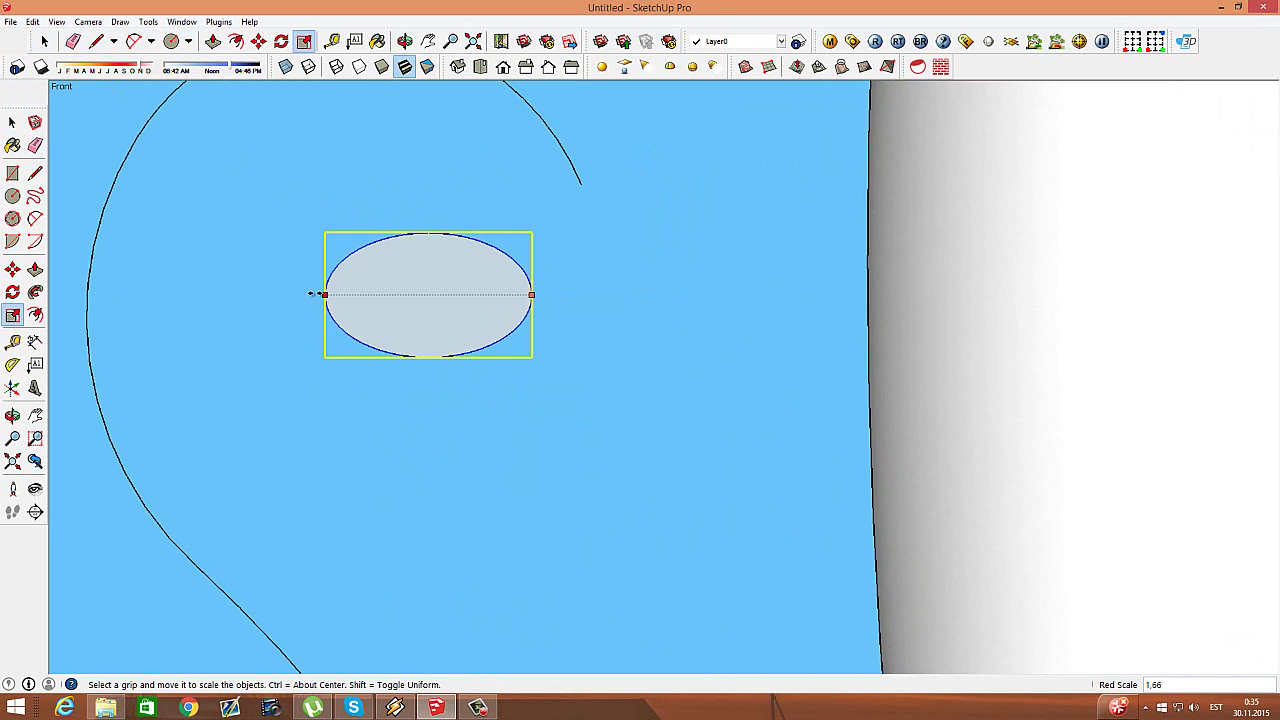
pyautogui.click(405, 41)
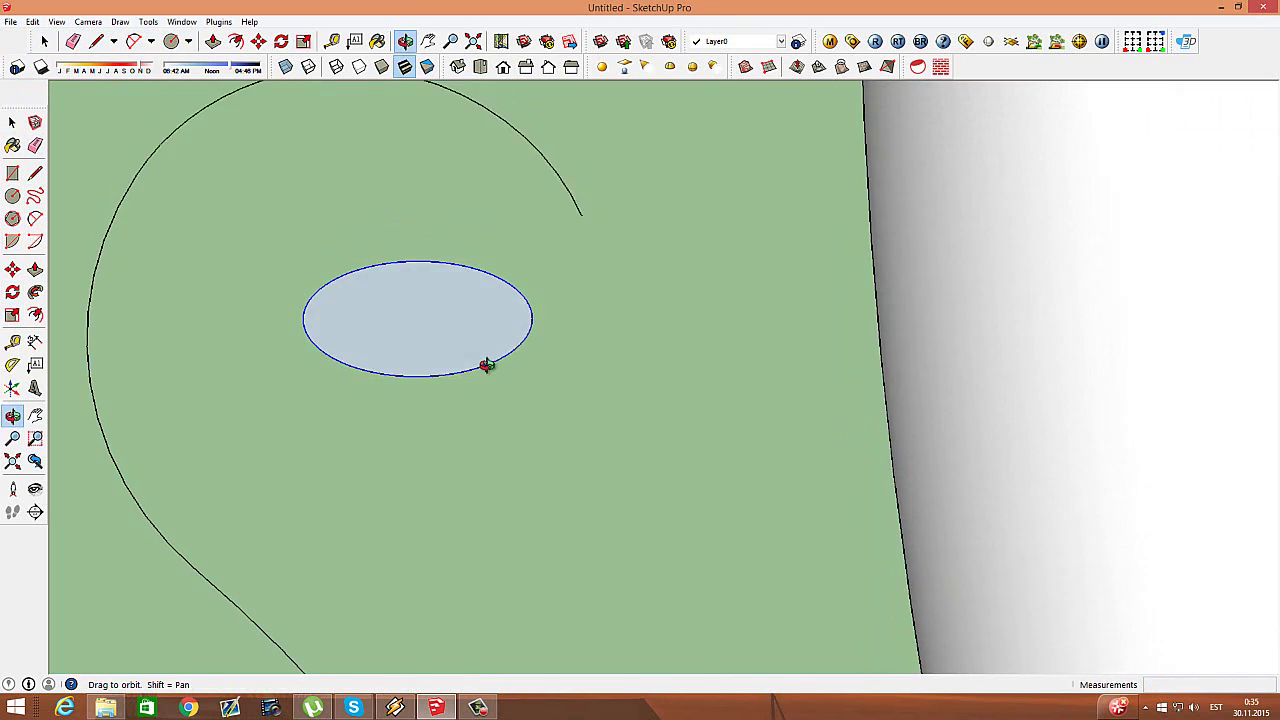
# Step: Select the ellipse and its face and rotate them 90° to stand upright
pyautogui.moveTo(486, 363); pyautogui.dragTo(291, 83)
pyautogui.click(283, 41)
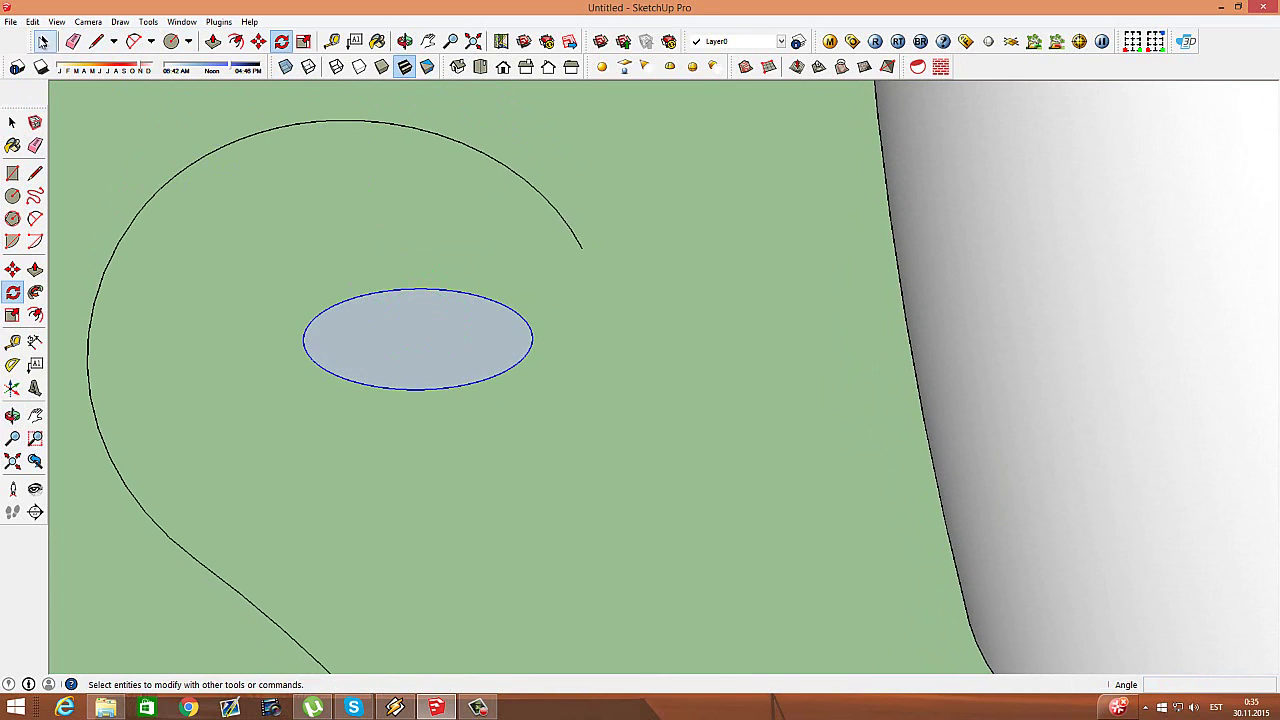
pyautogui.click(44, 41)
pyautogui.moveTo(259, 216); pyautogui.dragTo(551, 413)
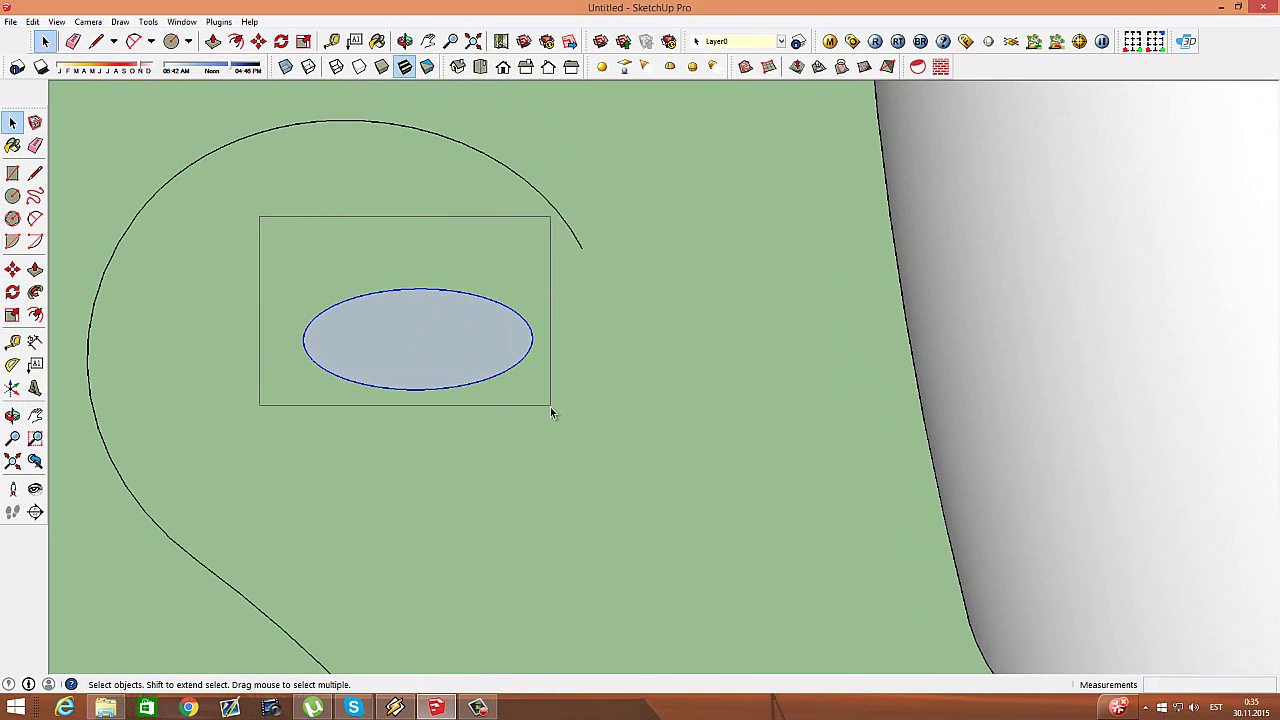
pyautogui.click(281, 41)
pyautogui.click(424, 265)
pyautogui.click(468, 265)
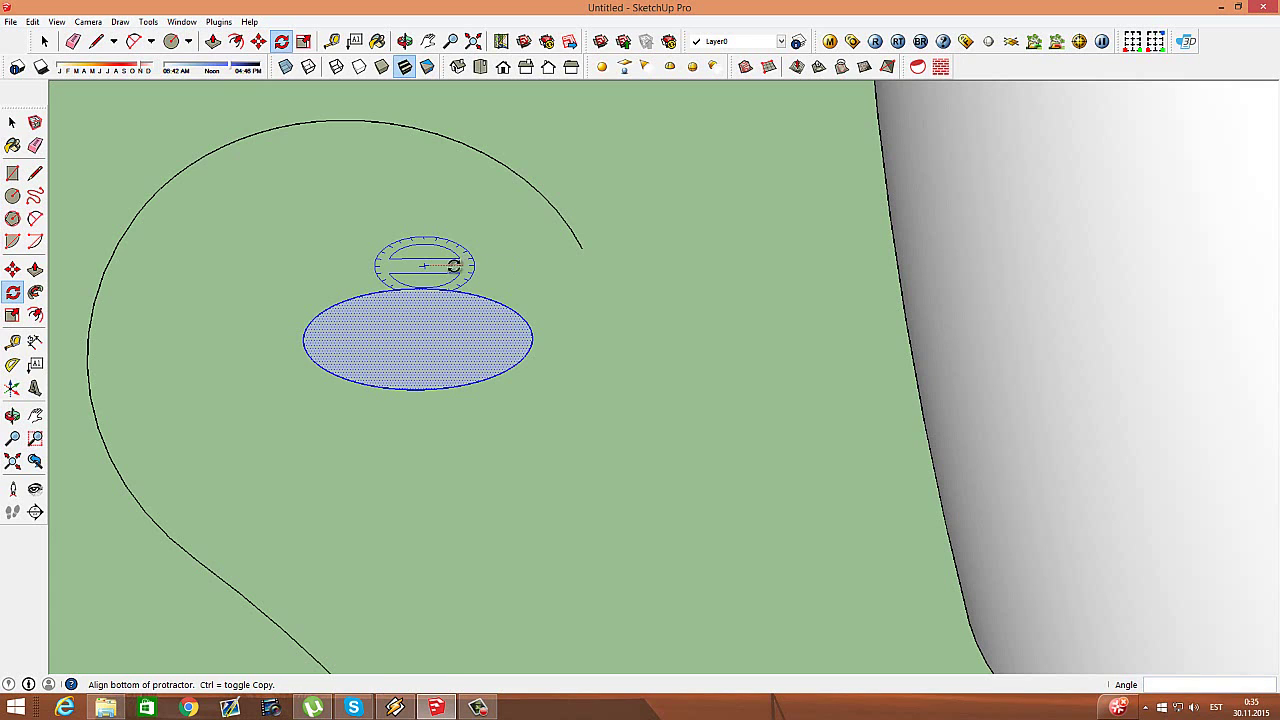
pyautogui.click(424, 219)
# Step: Move the upright ellipse onto the upper end of the handle curve
pyautogui.click(405, 41)
pyautogui.moveTo(608, 220); pyautogui.dragTo(618, 350)
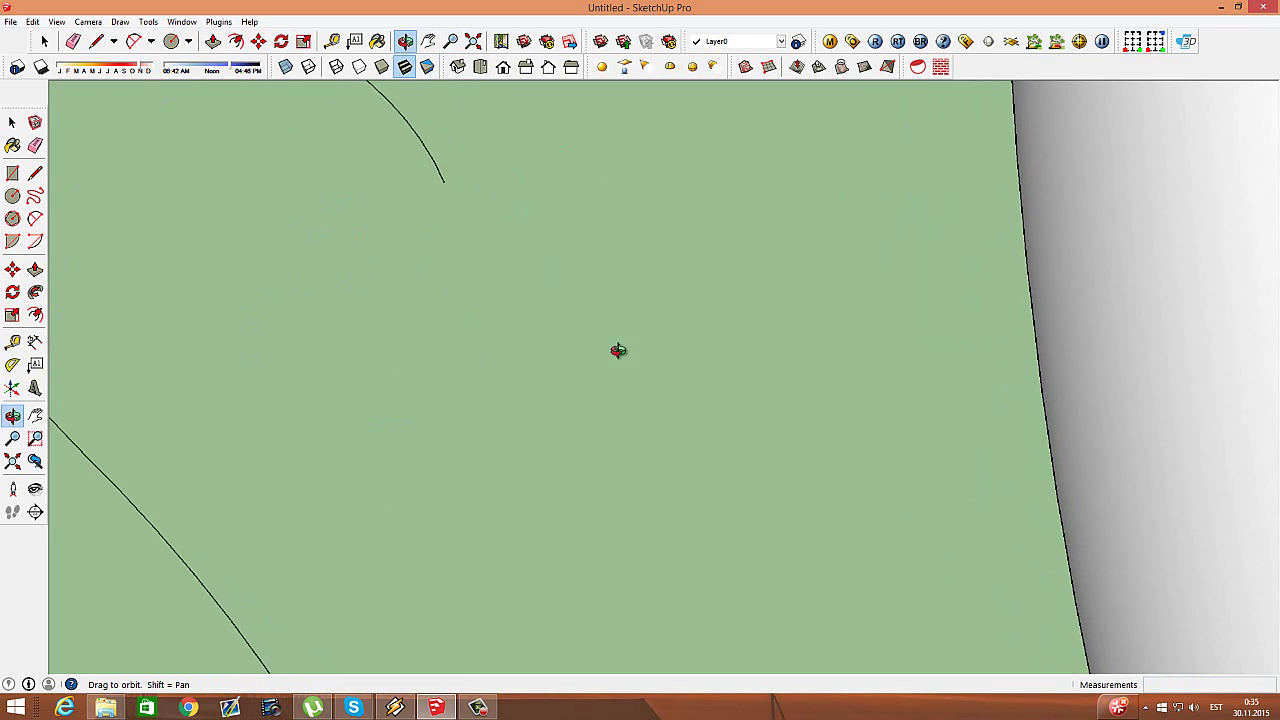
pyautogui.scroll(-5, 671, 423)
pyautogui.scroll(-3, 674, 423)
pyautogui.scroll(2, 885, 357)
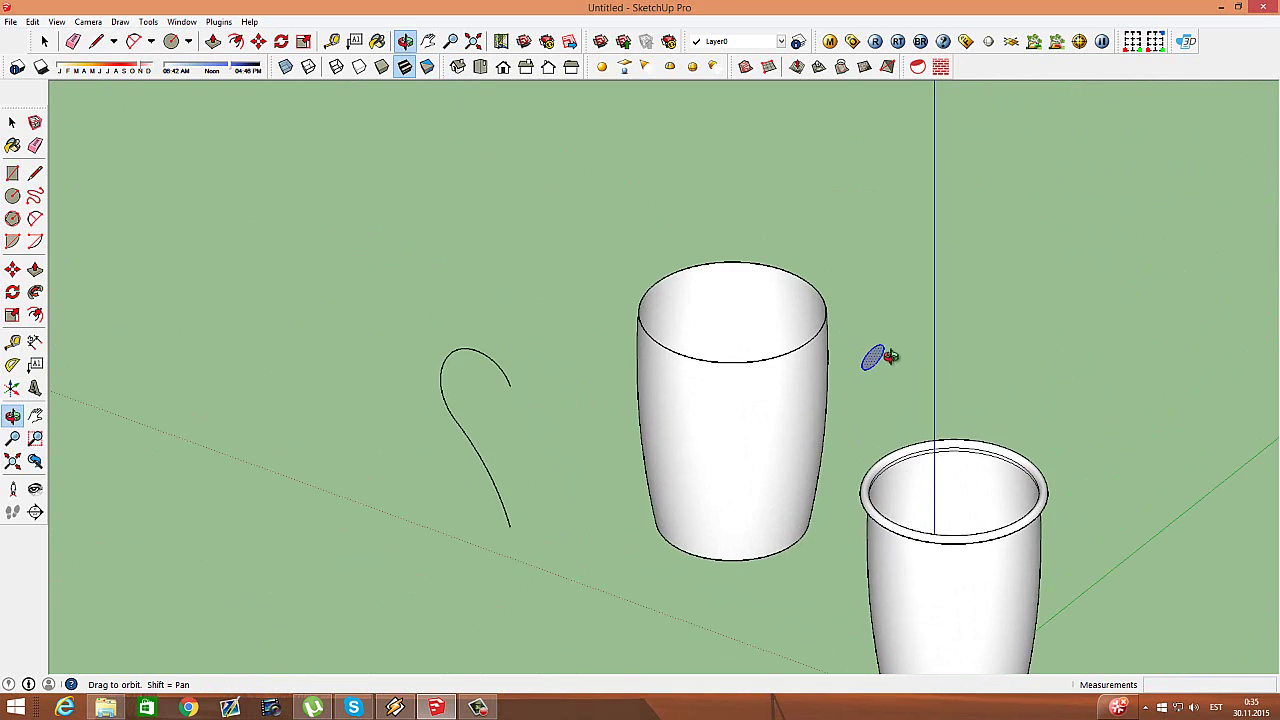
pyautogui.scroll(5, 885, 357)
pyautogui.scroll(3, 874, 354)
pyautogui.click(258, 41)
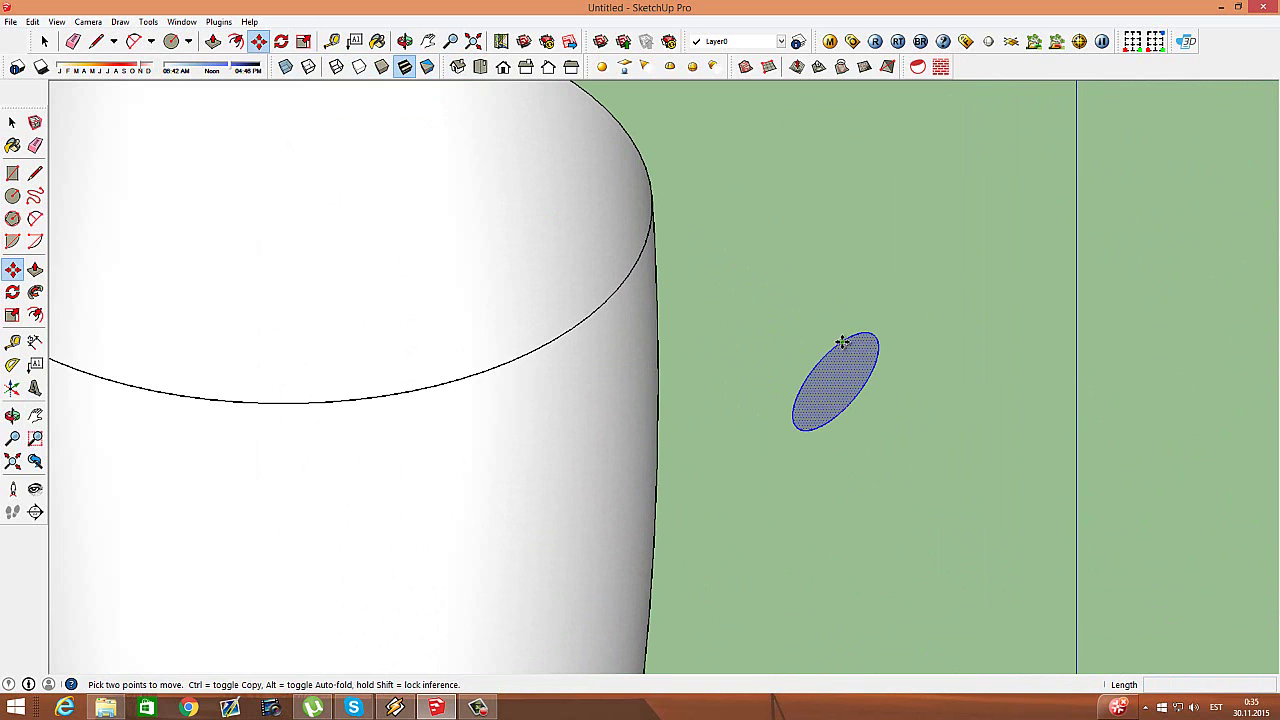
pyautogui.click(843, 342)
pyautogui.scroll(-4, 968, 354)
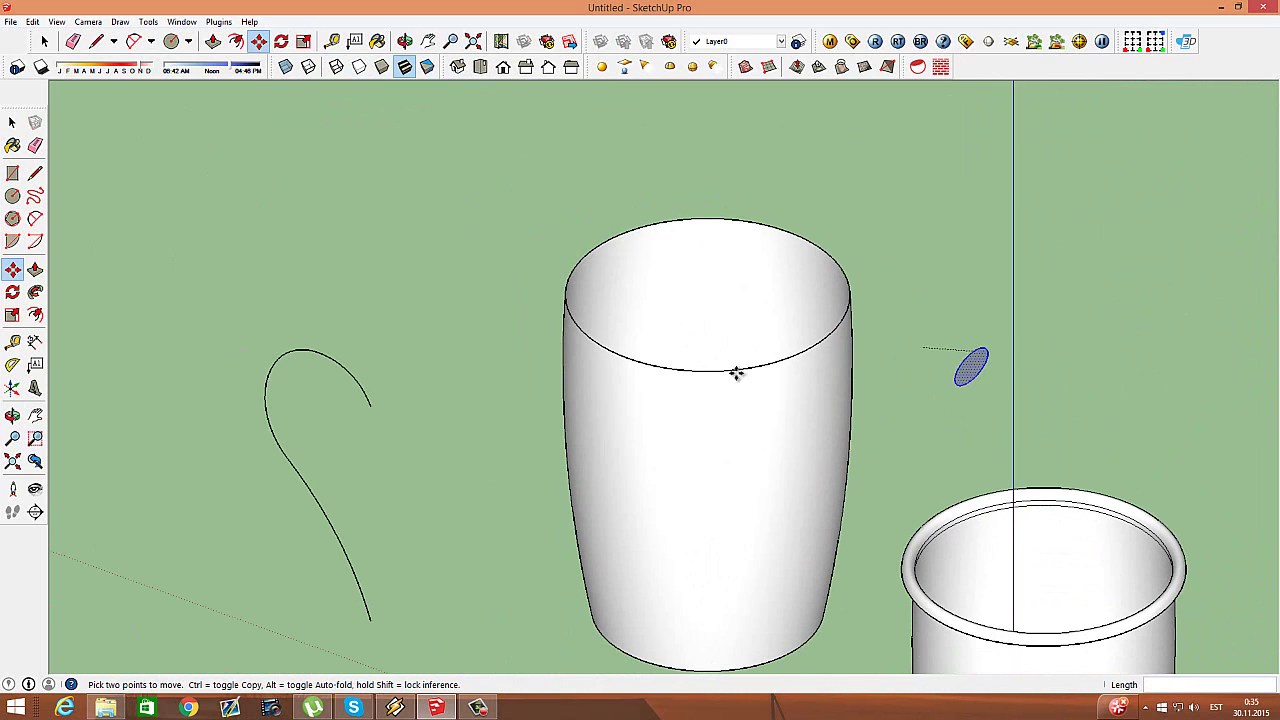
pyautogui.click(373, 410)
pyautogui.scroll(2, 280, 448)
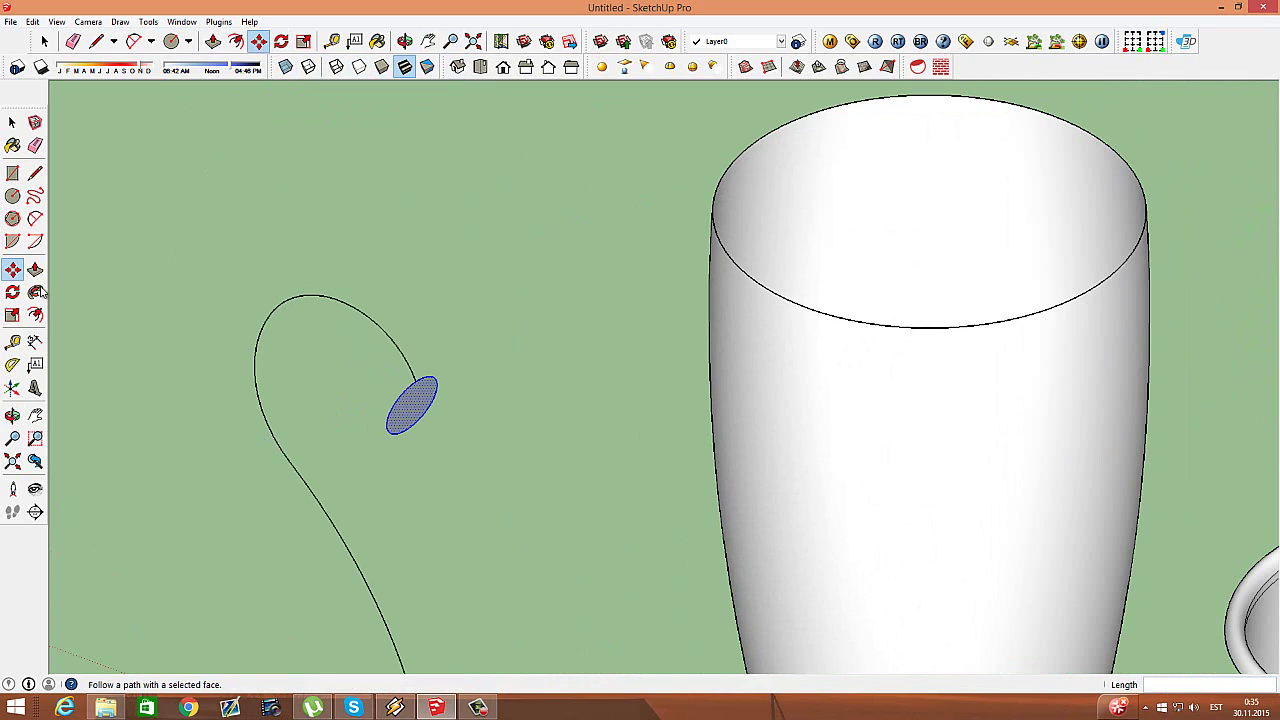
# Step: Sweep the oval along the handle curve with Follow Me, then select the finished tubular handle
pyautogui.press('space')
pyautogui.click(335, 288)
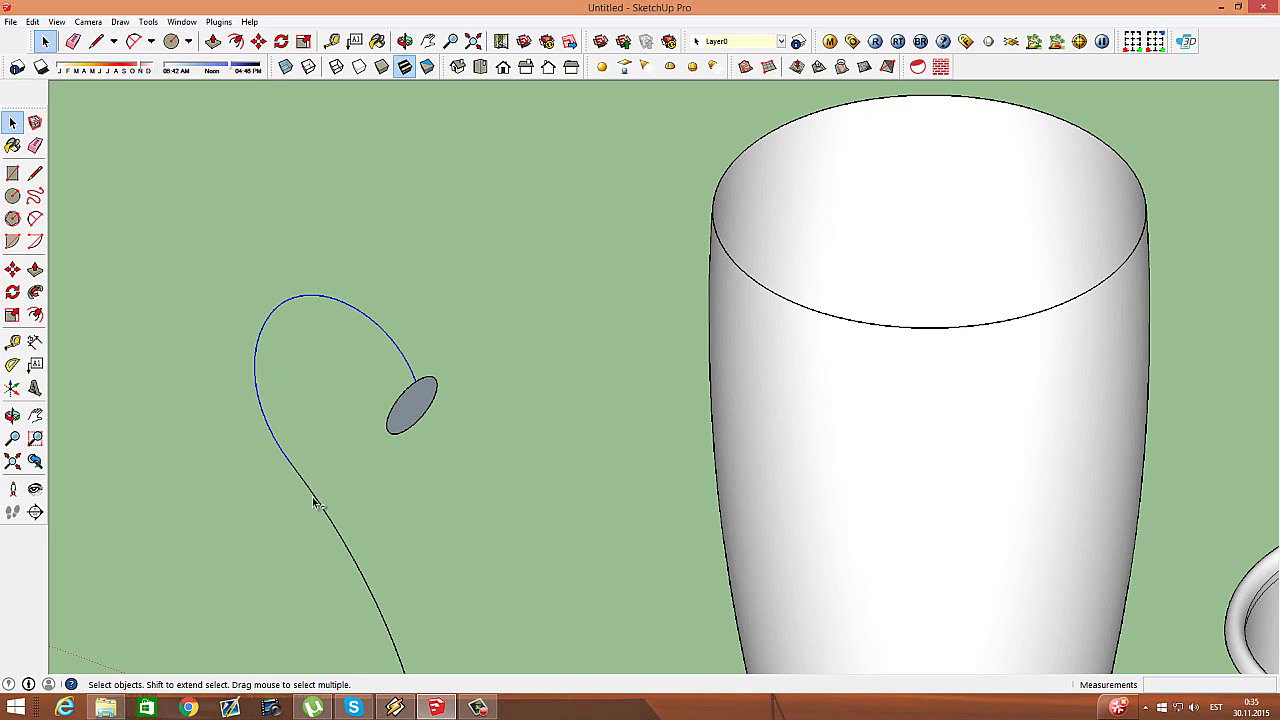
pyautogui.scroll(-3, 341, 462)
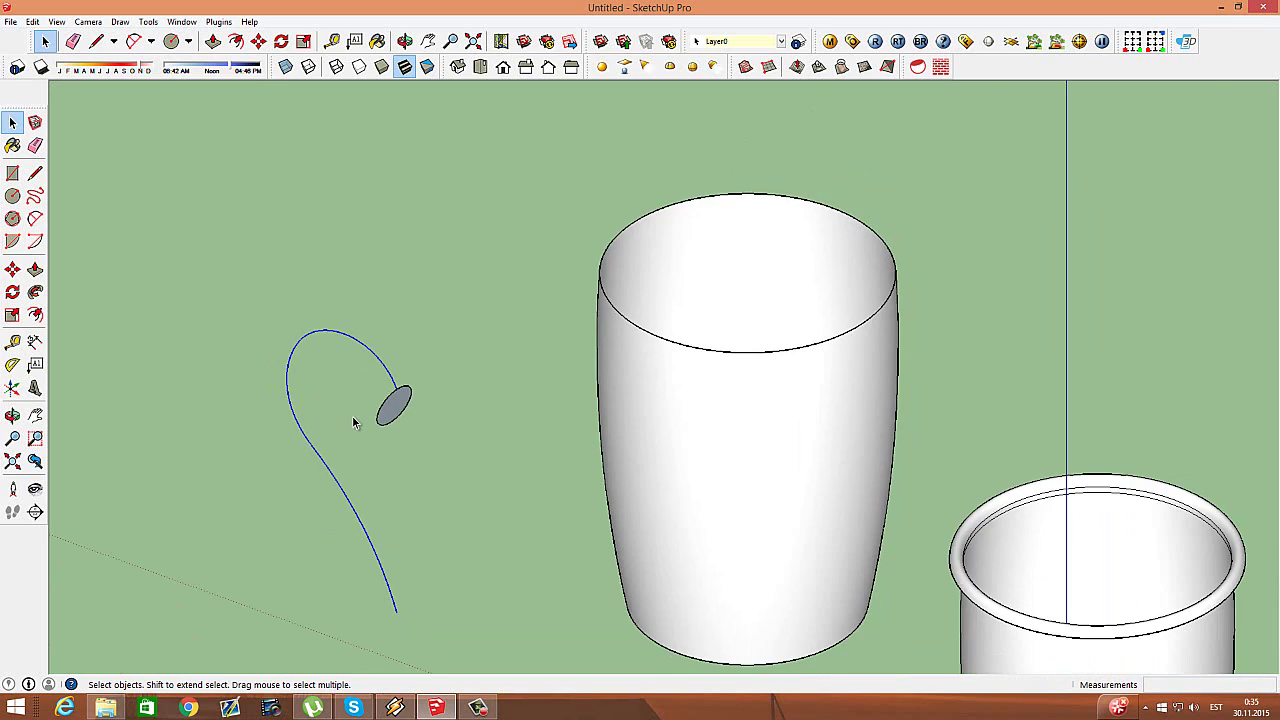
pyautogui.scroll(3, 357, 420)
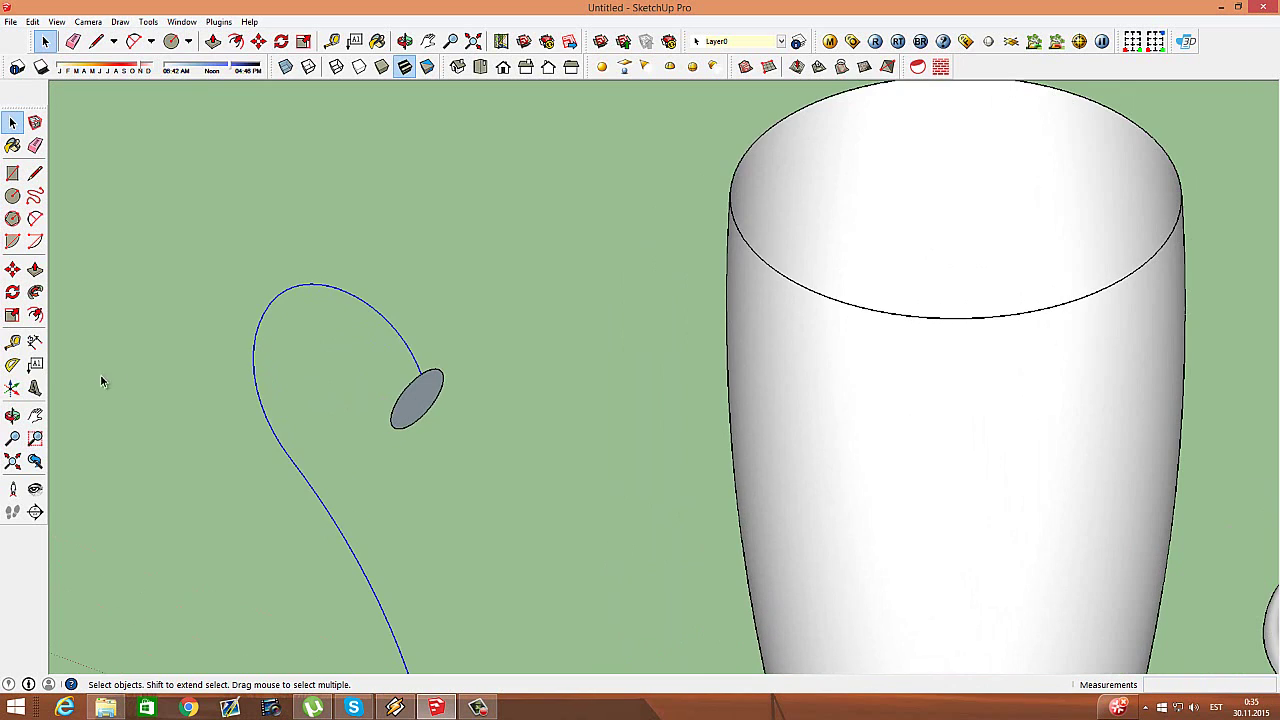
pyautogui.click(403, 405)
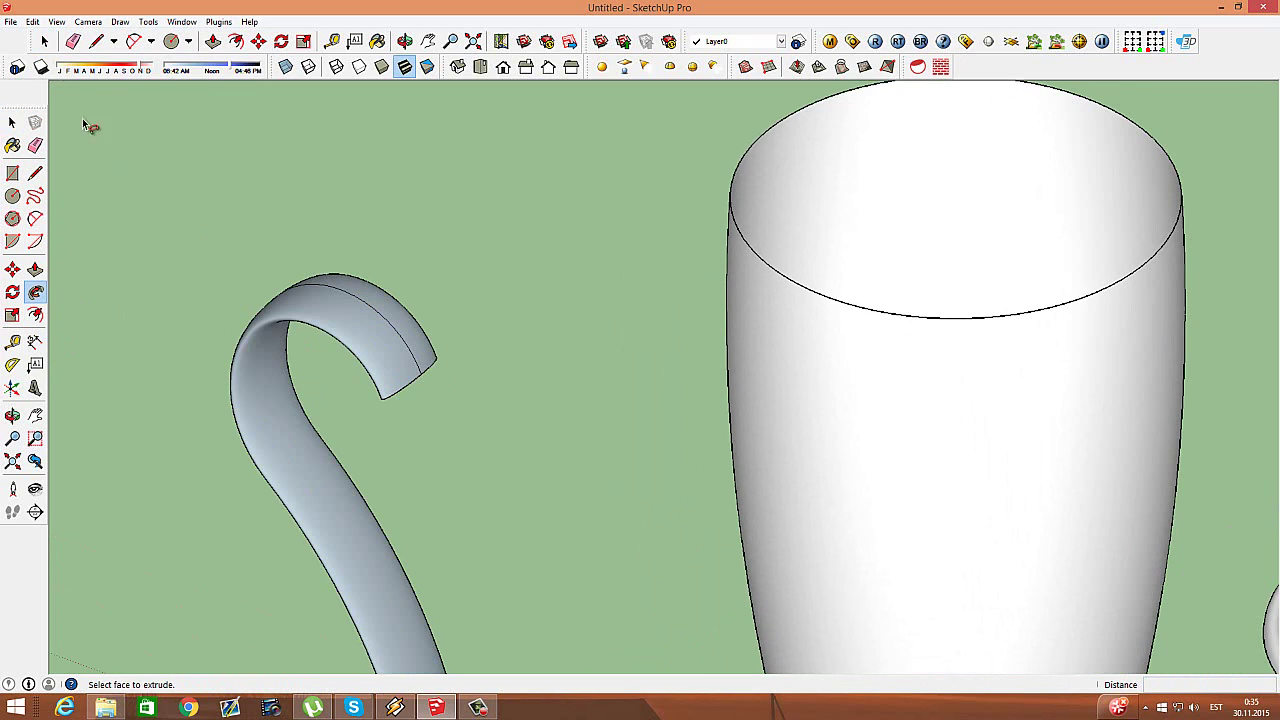
pyautogui.press('space')
pyautogui.scroll(-2, 290, 219)
pyautogui.moveTo(203, 186); pyautogui.dragTo(471, 623)
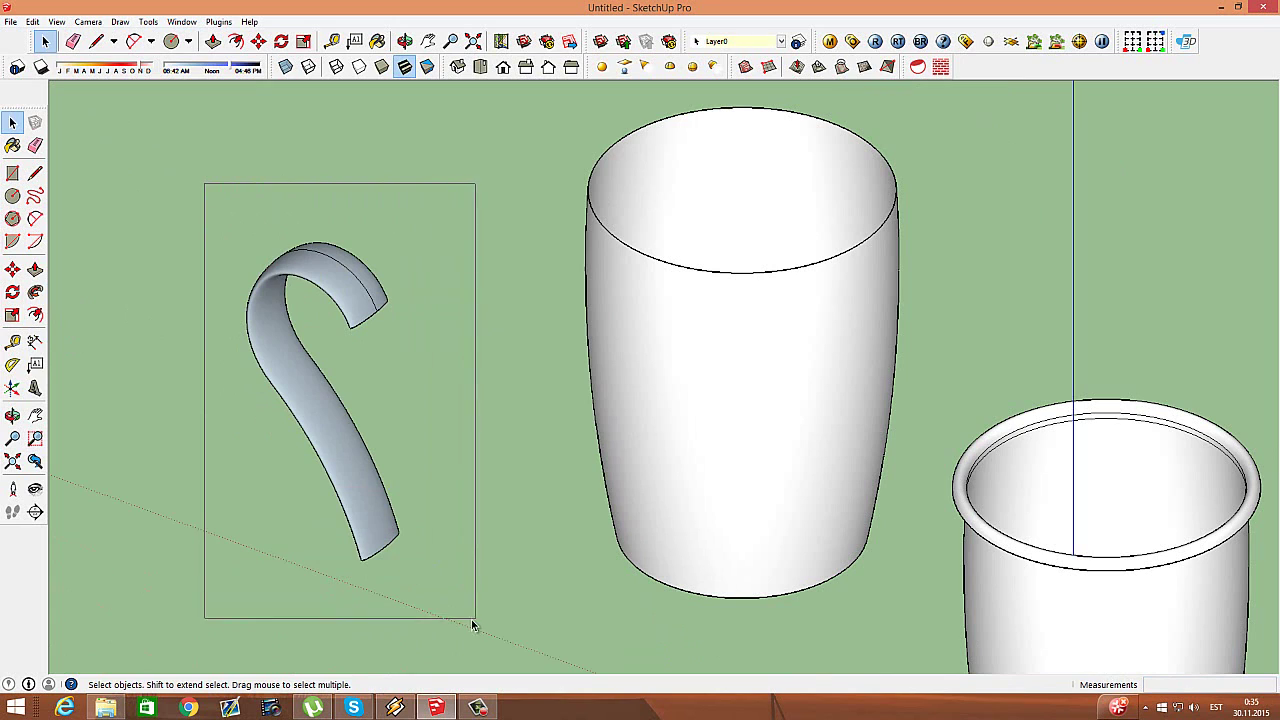
# Step: Switch the camera to two-point perspective
pyautogui.click(120, 21)
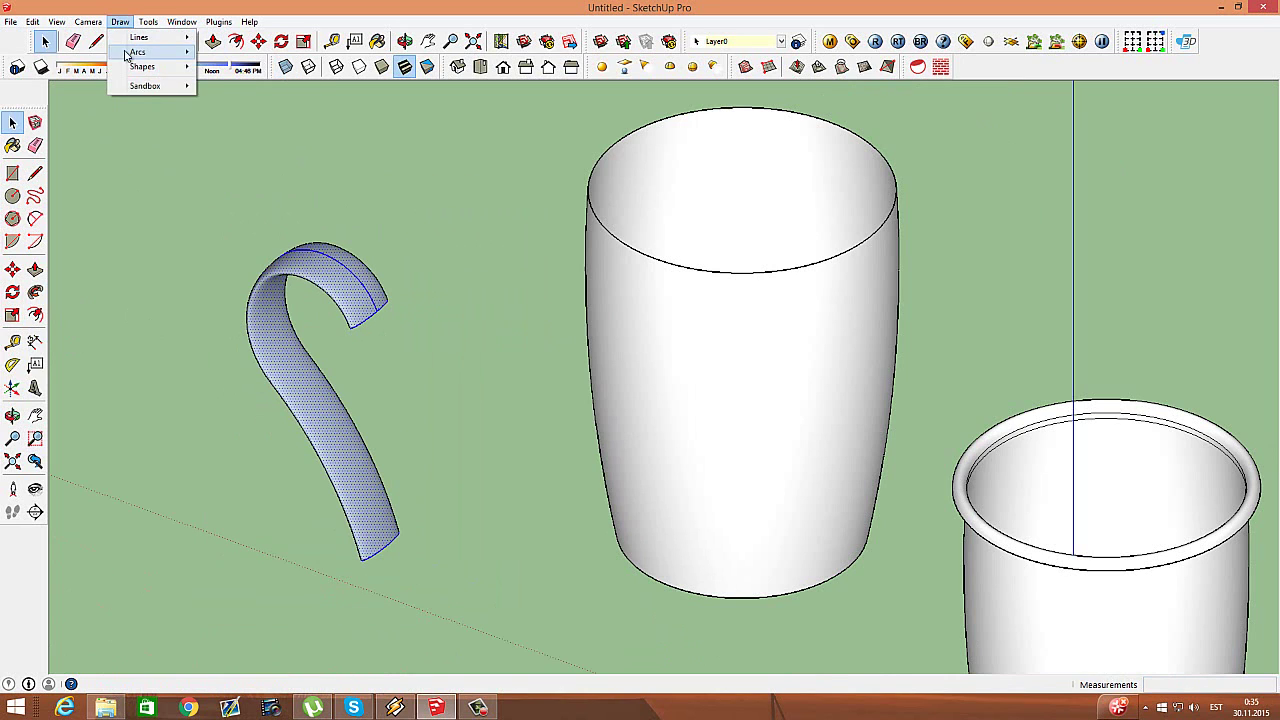
pyautogui.click(113, 100)
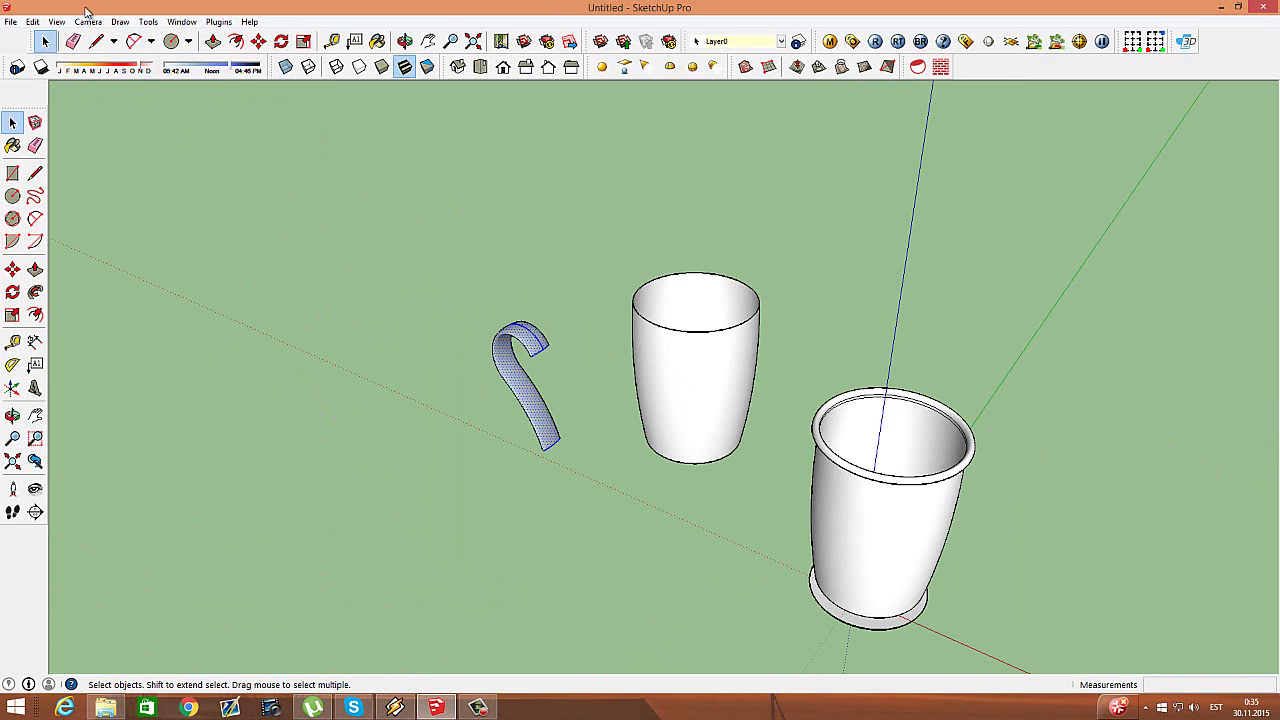
pyautogui.click(88, 21)
pyautogui.click(115, 112)
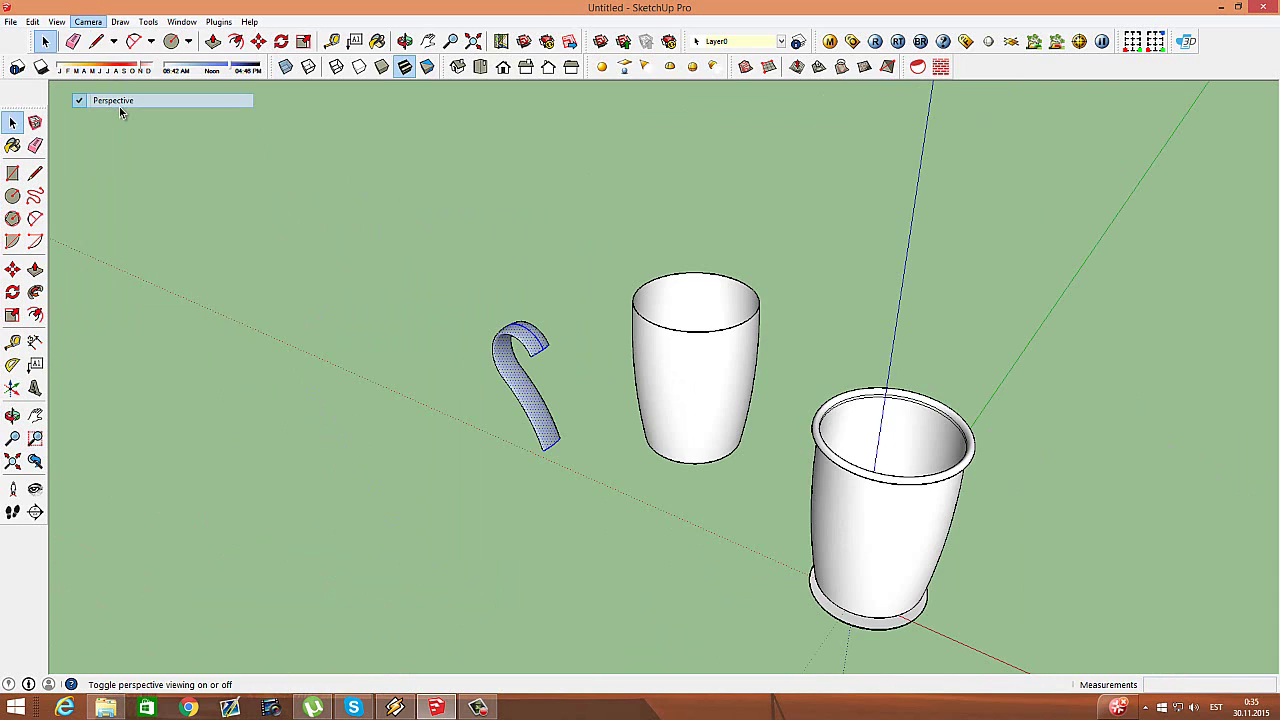
# Step: Paint the handle with the same white material as the mug
pyautogui.click(377, 41)
pyautogui.click(527, 330)
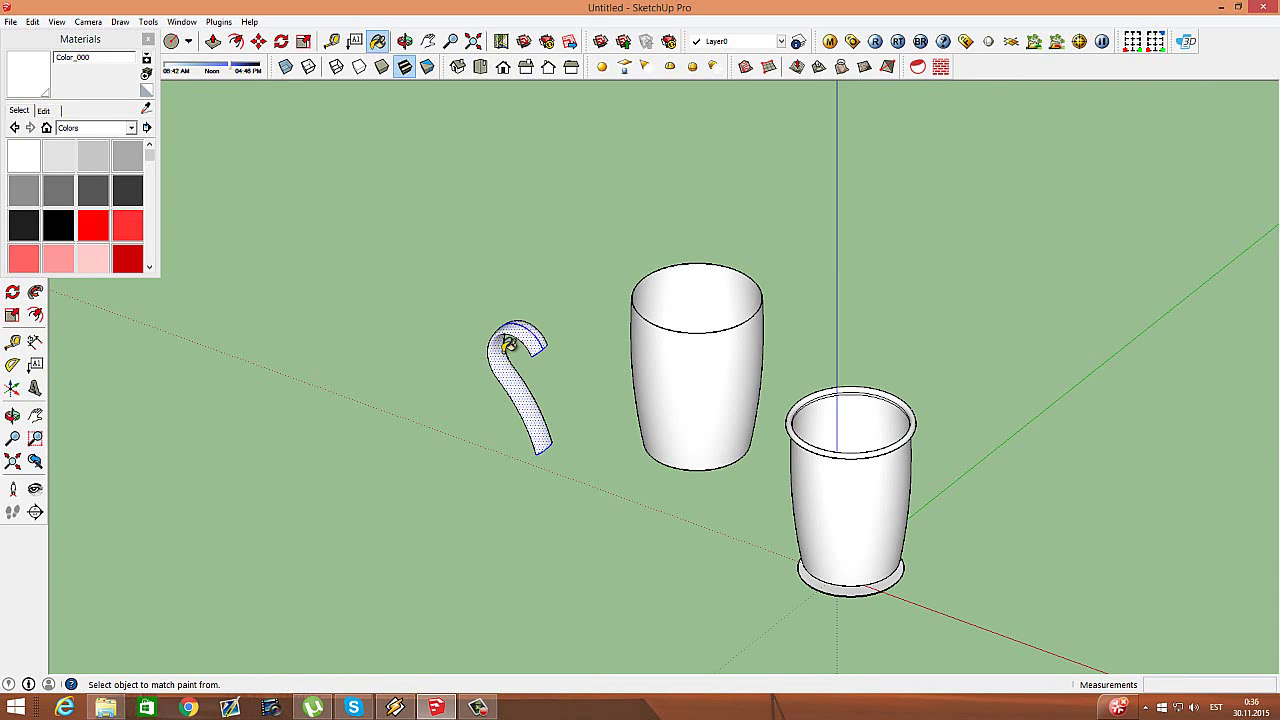
pyautogui.click(147, 40)
pyautogui.click(44, 41)
pyautogui.click(220, 228)
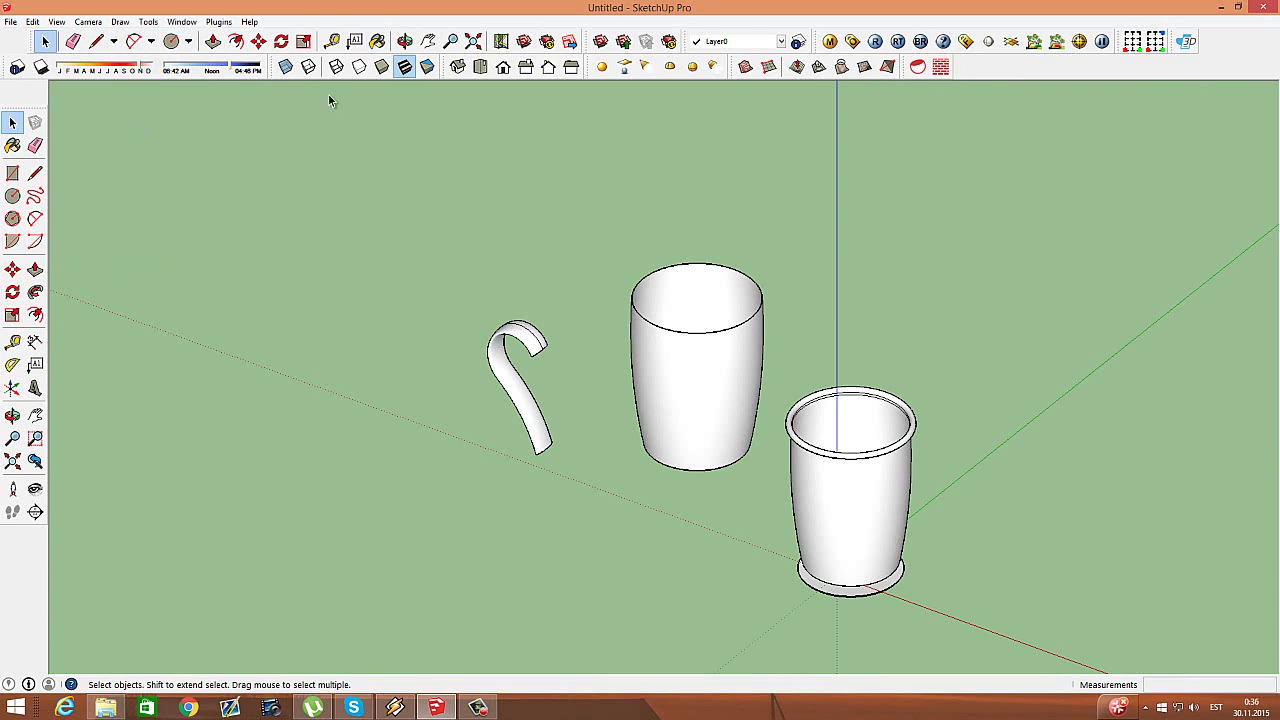
# Step: Box-select the handle and look down on the model in the Top view
pyautogui.click(258, 41)
pyautogui.press('space')
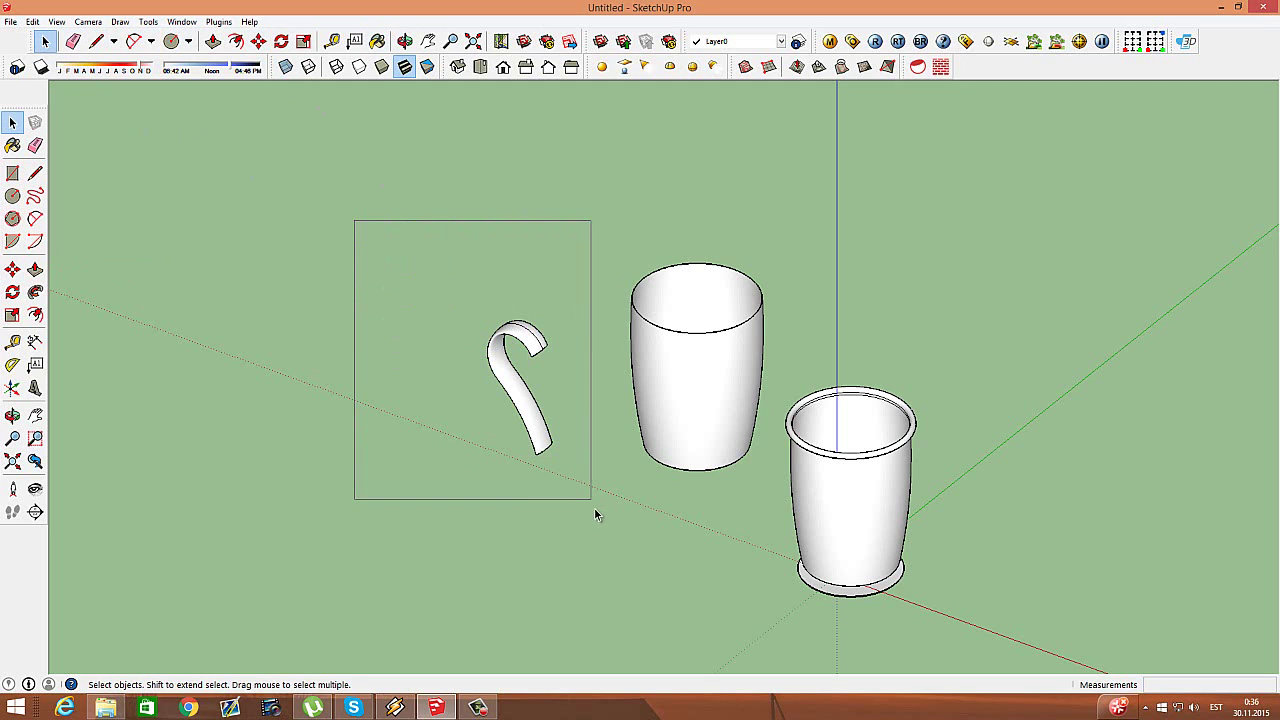
pyautogui.moveTo(354, 220); pyautogui.dragTo(596, 512)
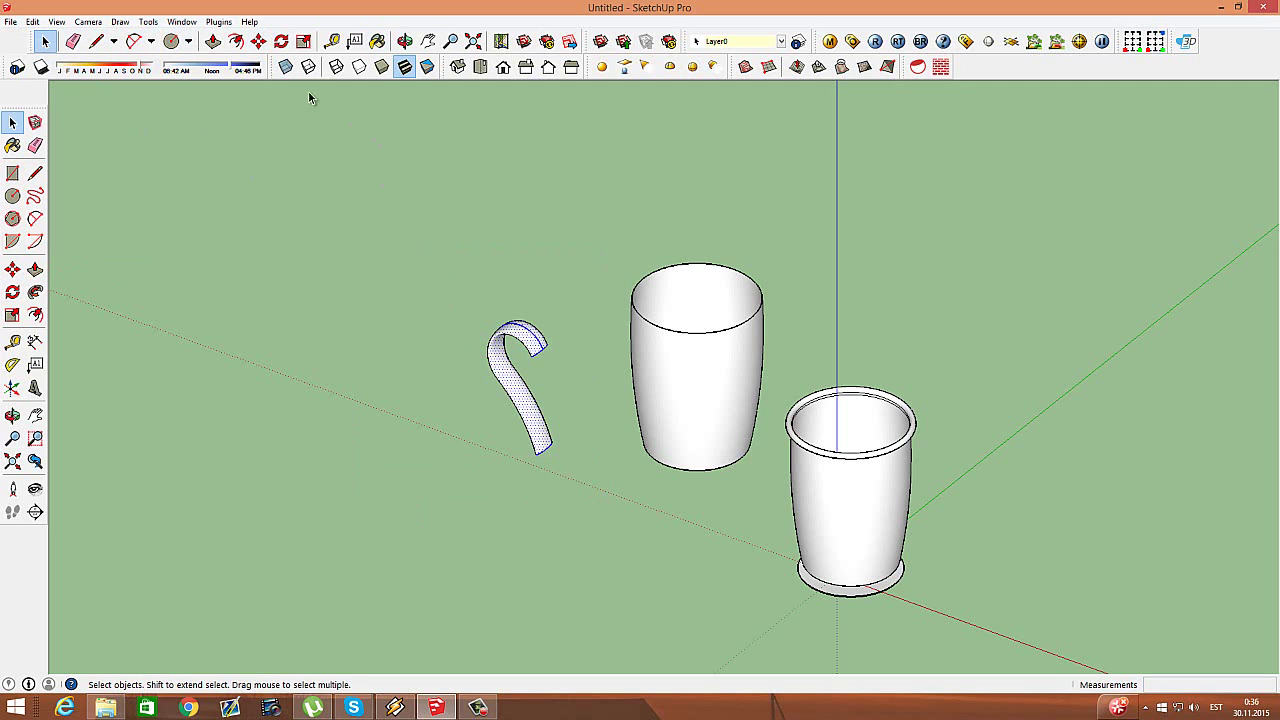
pyautogui.click(457, 66)
pyautogui.click(480, 67)
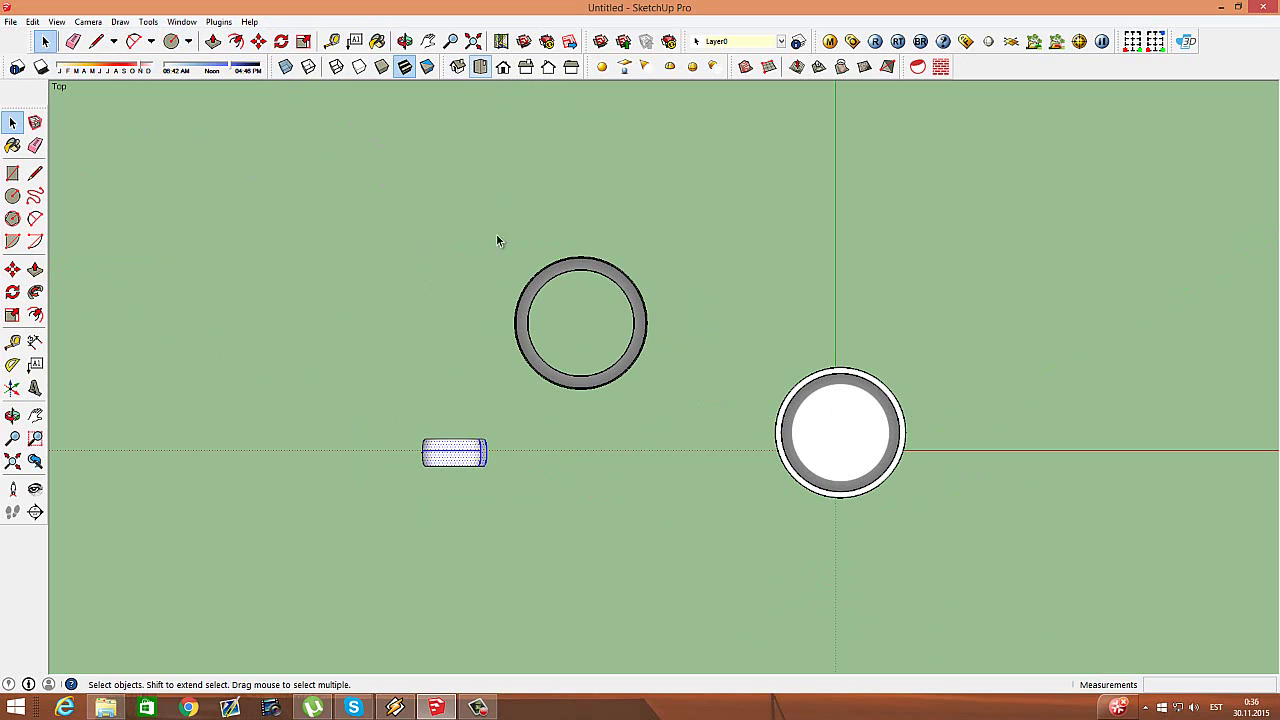
# Step: In Top view, move the handle by its left end onto the mug's rim
pyautogui.click(258, 41)
pyautogui.click(458, 450)
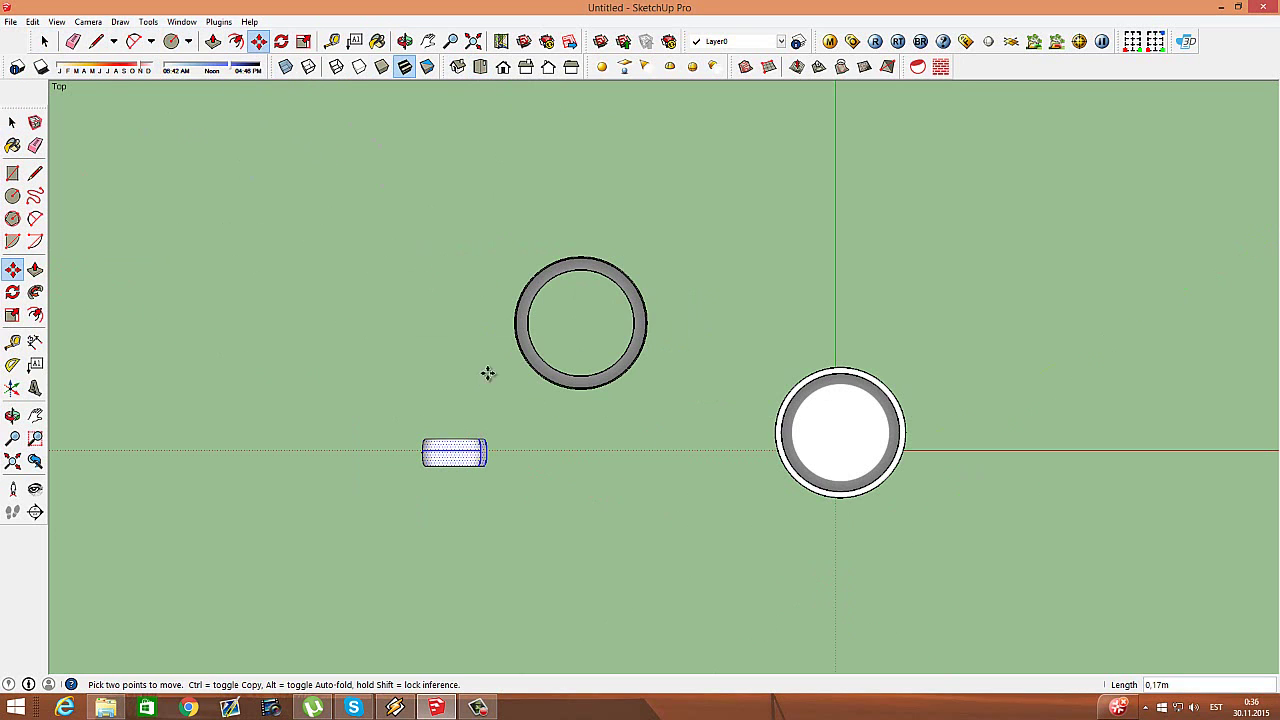
pyautogui.scroll(1, 505, 326)
pyautogui.scroll(1, 505, 320)
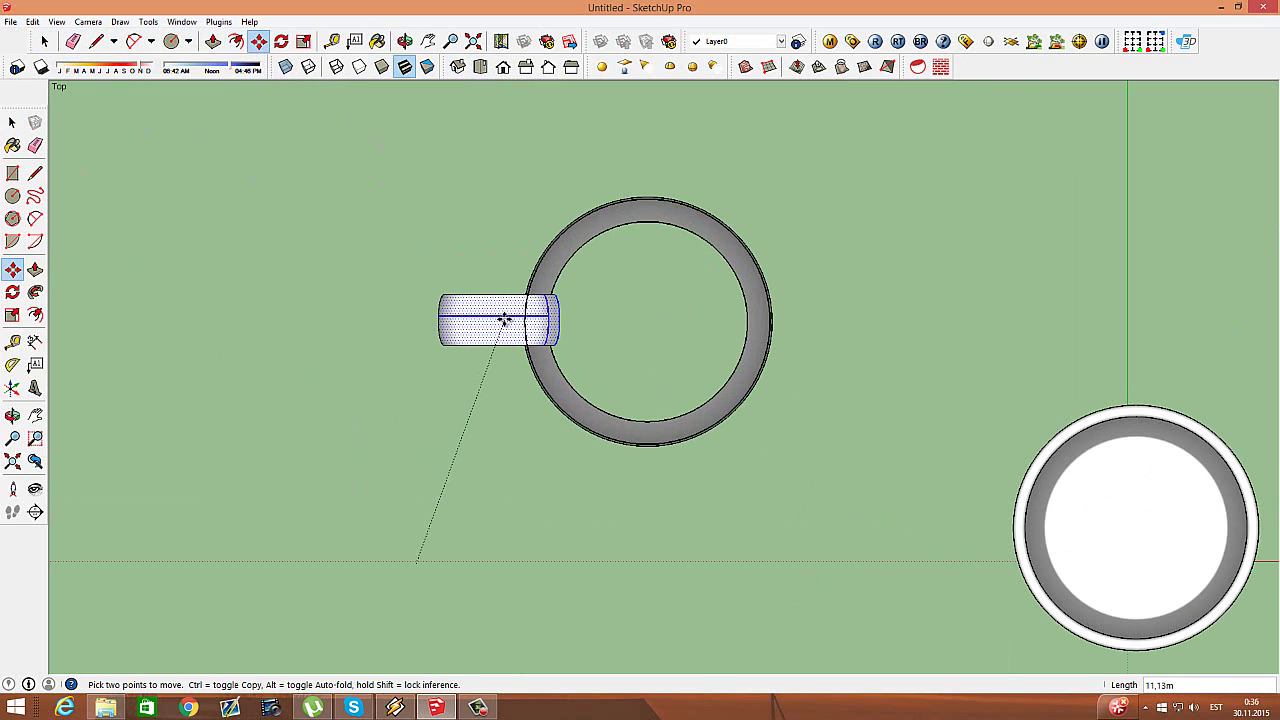
pyautogui.scroll(1, 505, 320)
pyautogui.scroll(1, 507, 321)
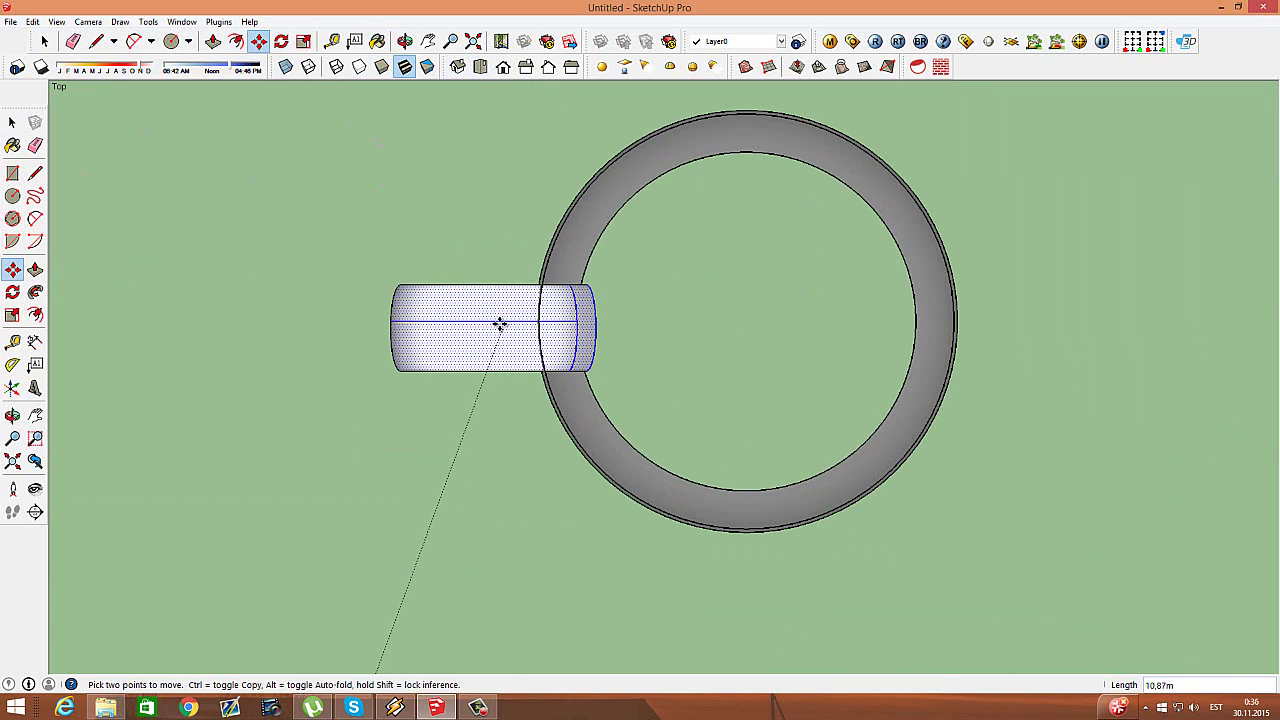
pyautogui.click(496, 325)
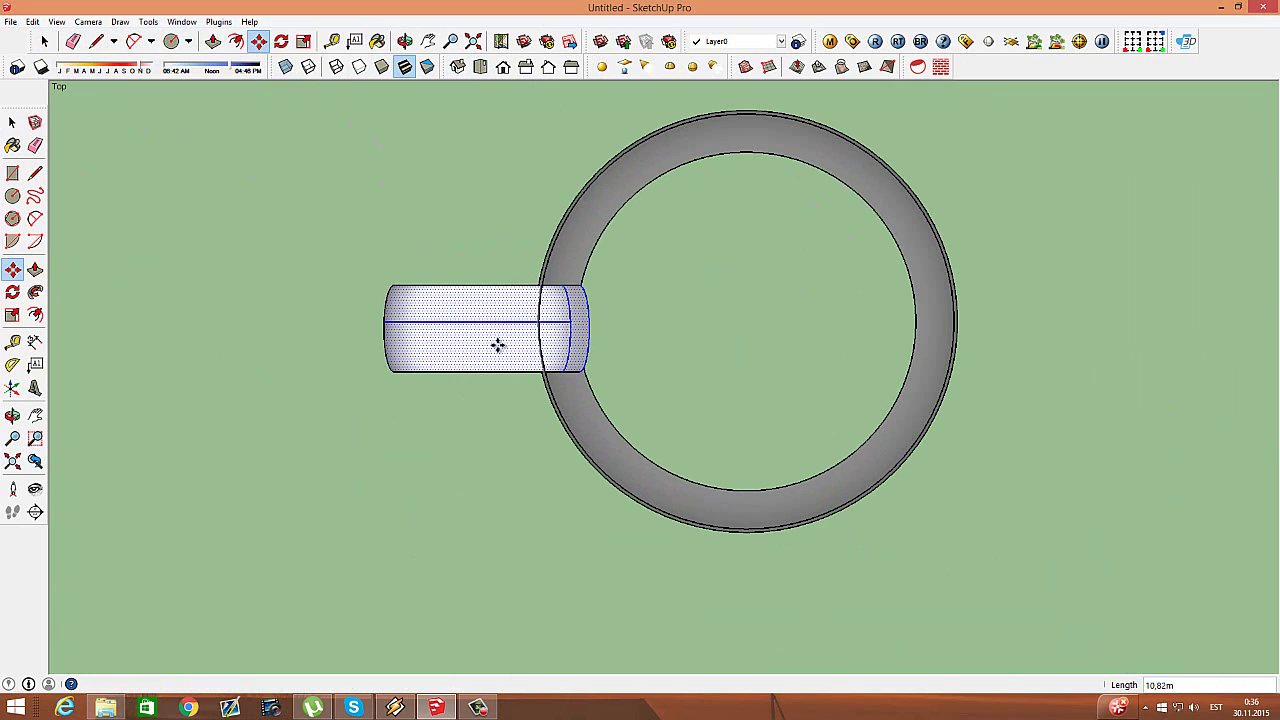
# Step: In Front view, shift the handle against the mug's side
pyautogui.click(502, 67)
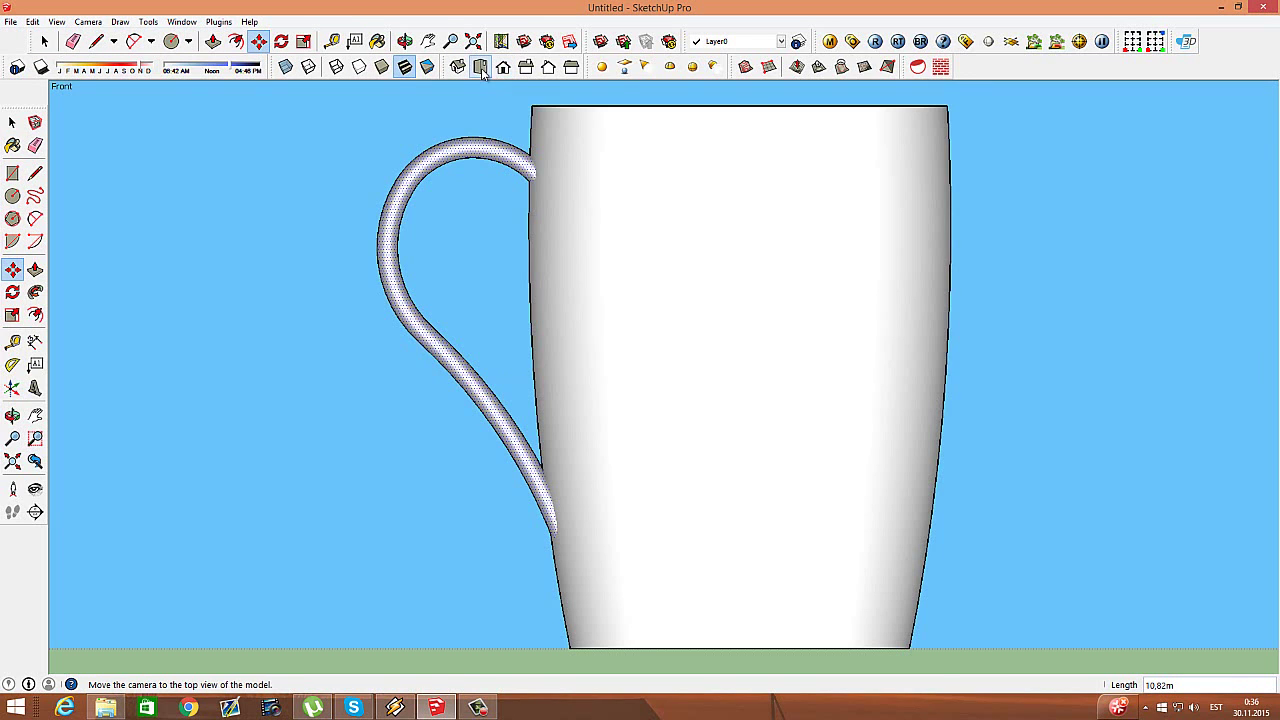
pyautogui.click(398, 247)
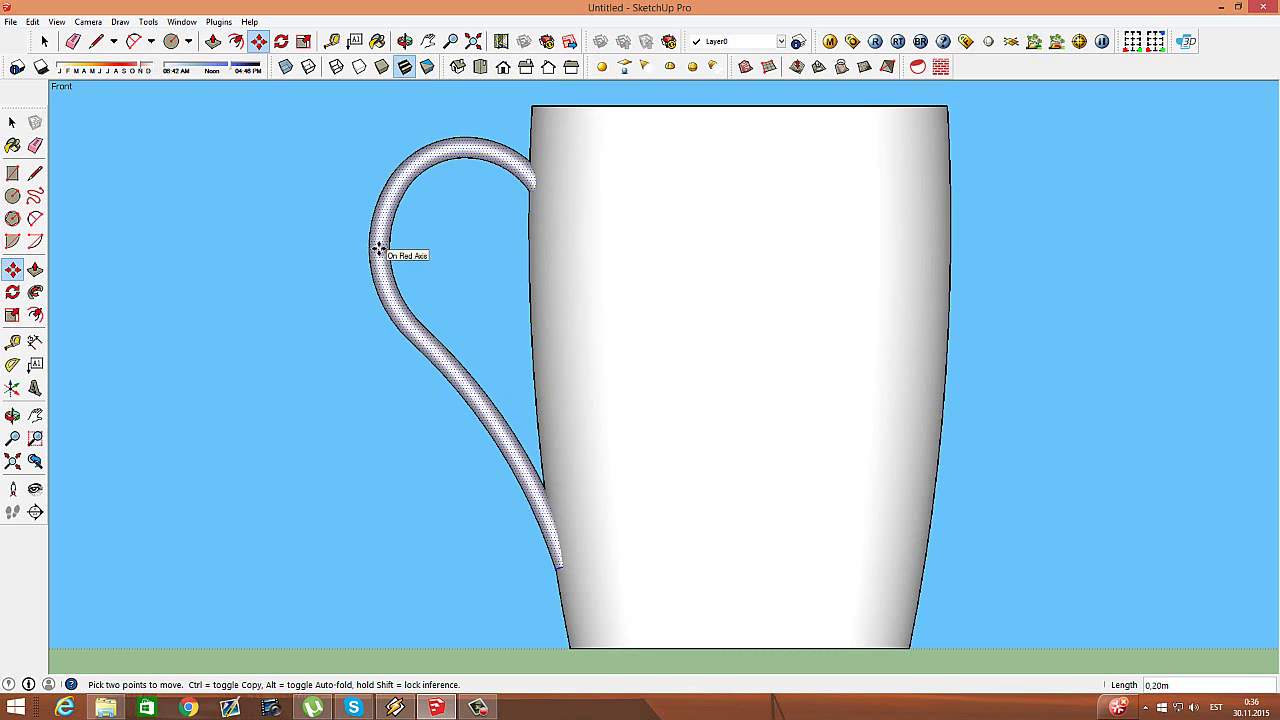
pyautogui.click(381, 248)
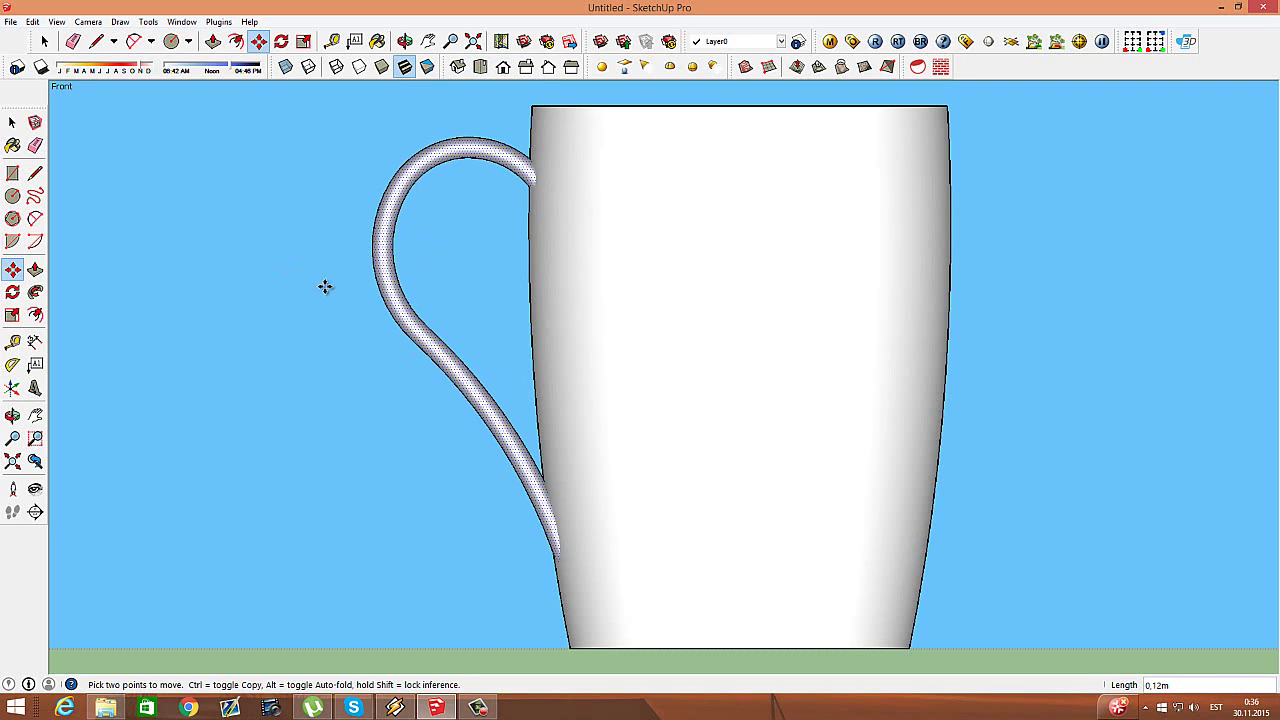
# Step: Check the standard views and centre the handle on the mug body from the Left view
pyautogui.click(484, 66)
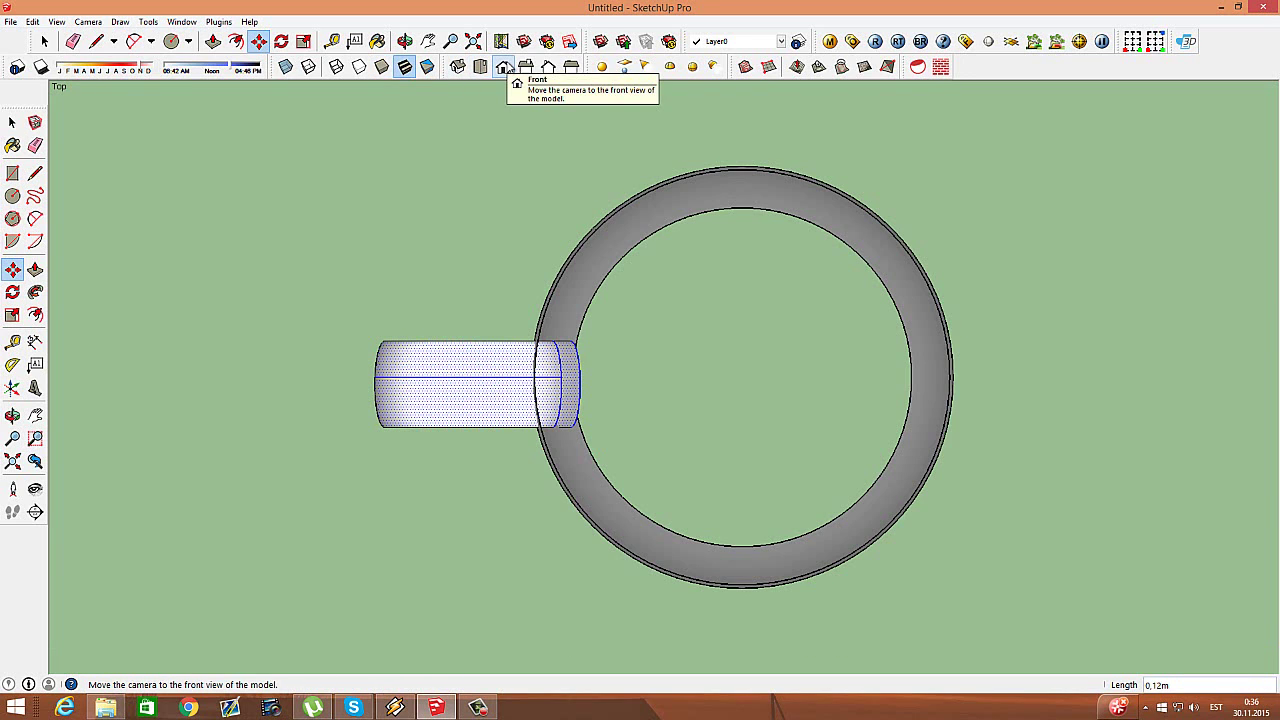
pyautogui.click(507, 66)
pyautogui.click(526, 66)
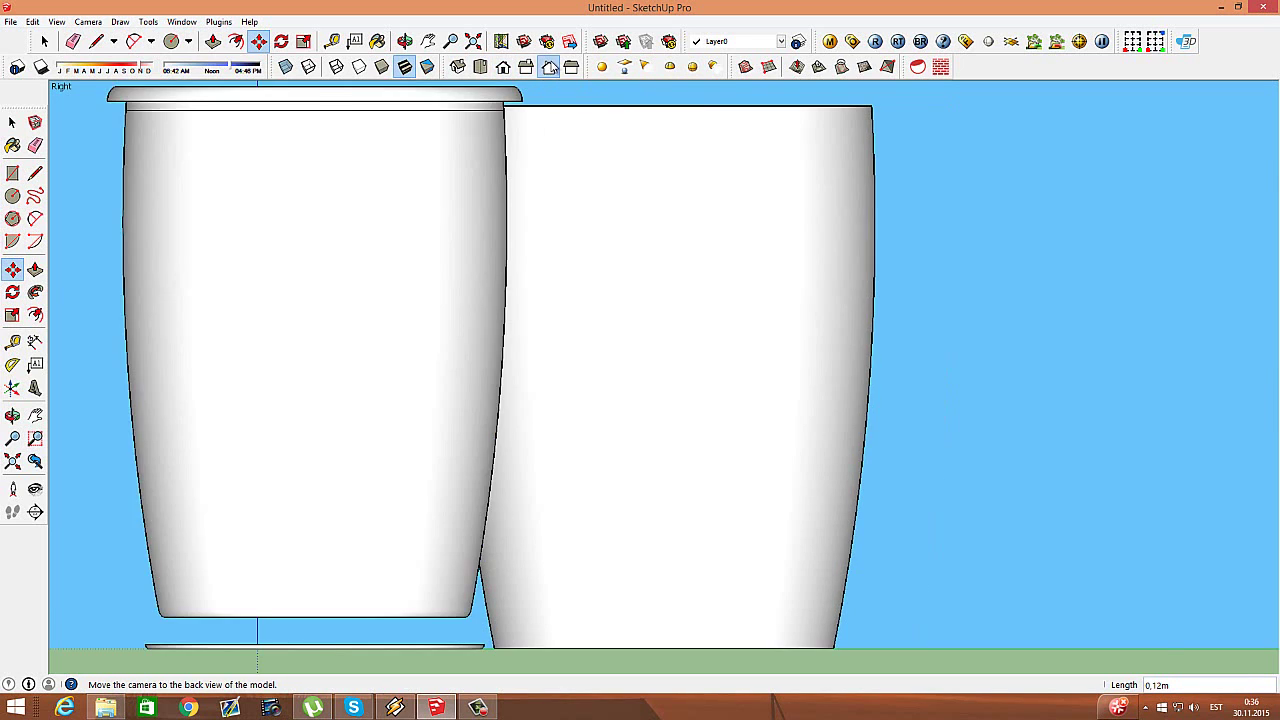
pyautogui.click(549, 66)
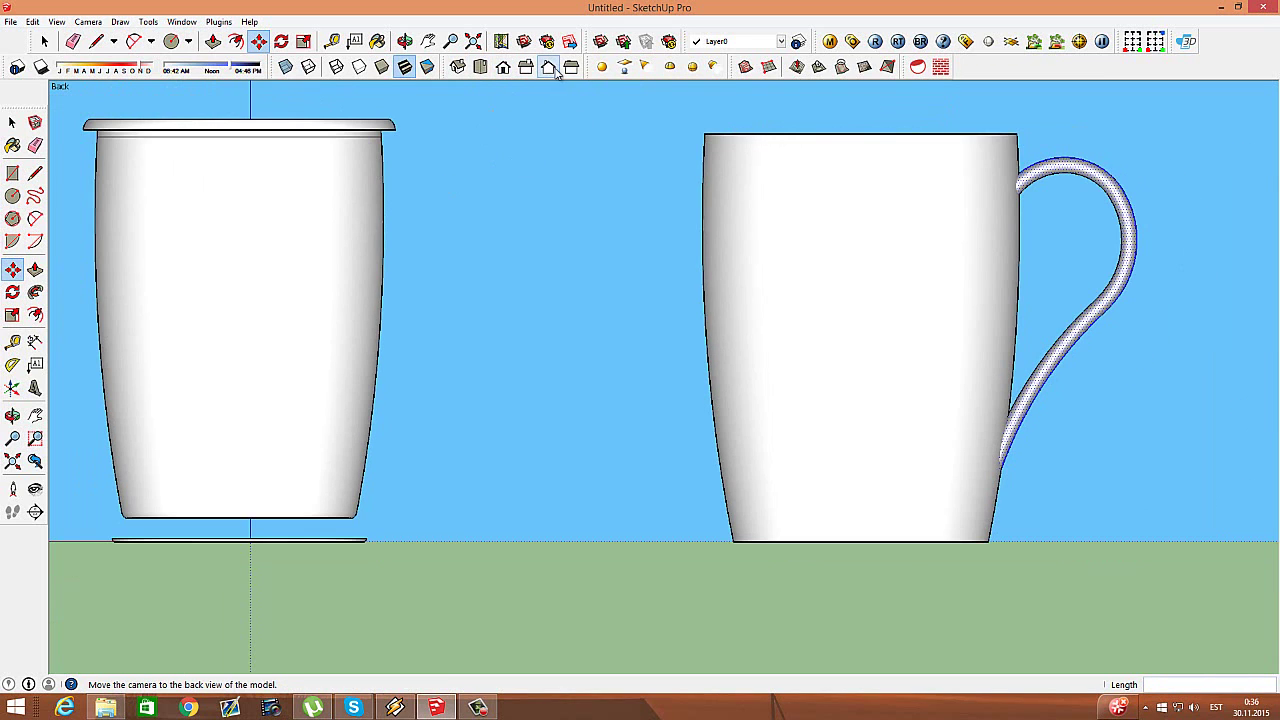
pyautogui.click(571, 66)
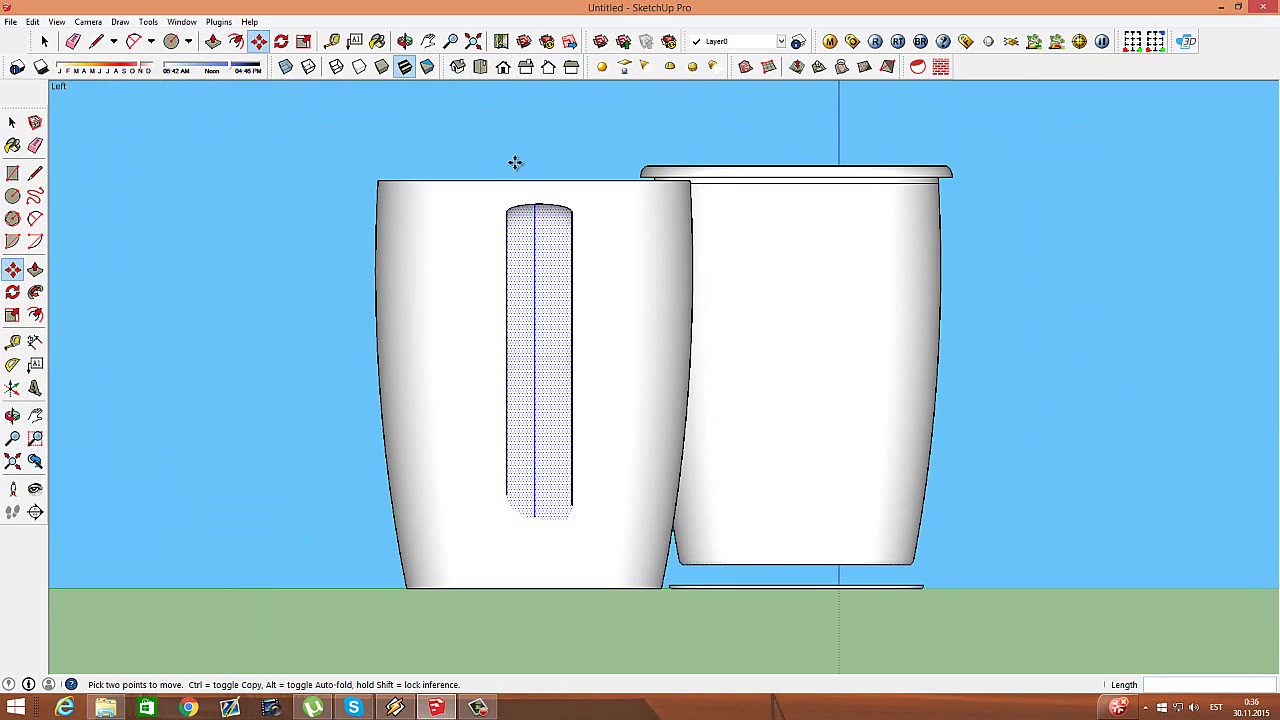
pyautogui.scroll(2, 497, 490)
pyautogui.scroll(2, 554, 480)
pyautogui.click(560, 468)
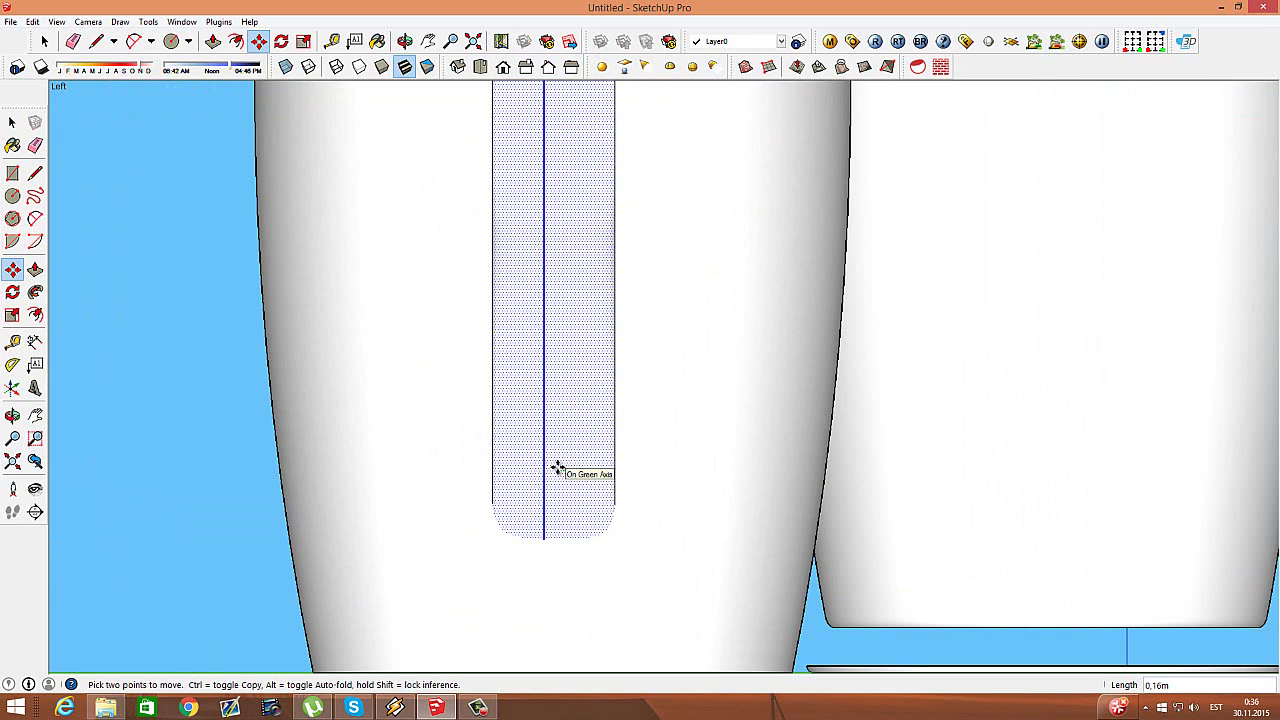
pyautogui.click(557, 468)
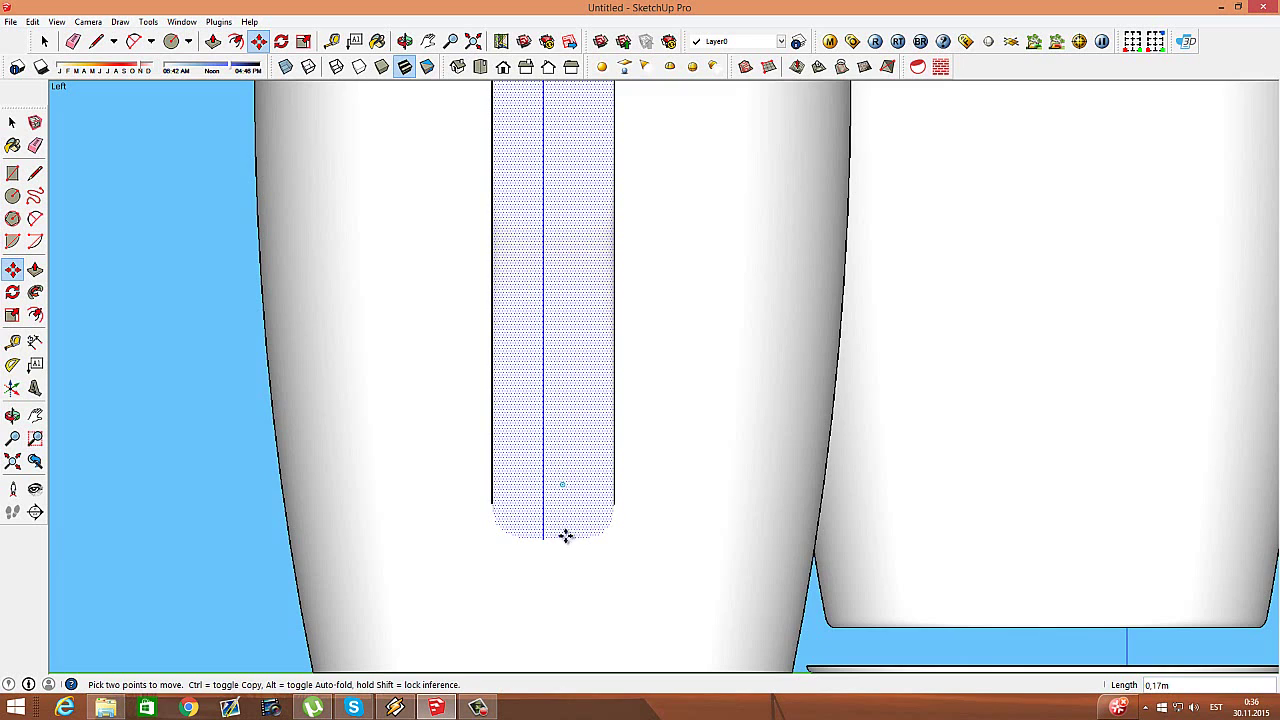
pyautogui.scroll(-5, 460, 480)
pyautogui.press('space')
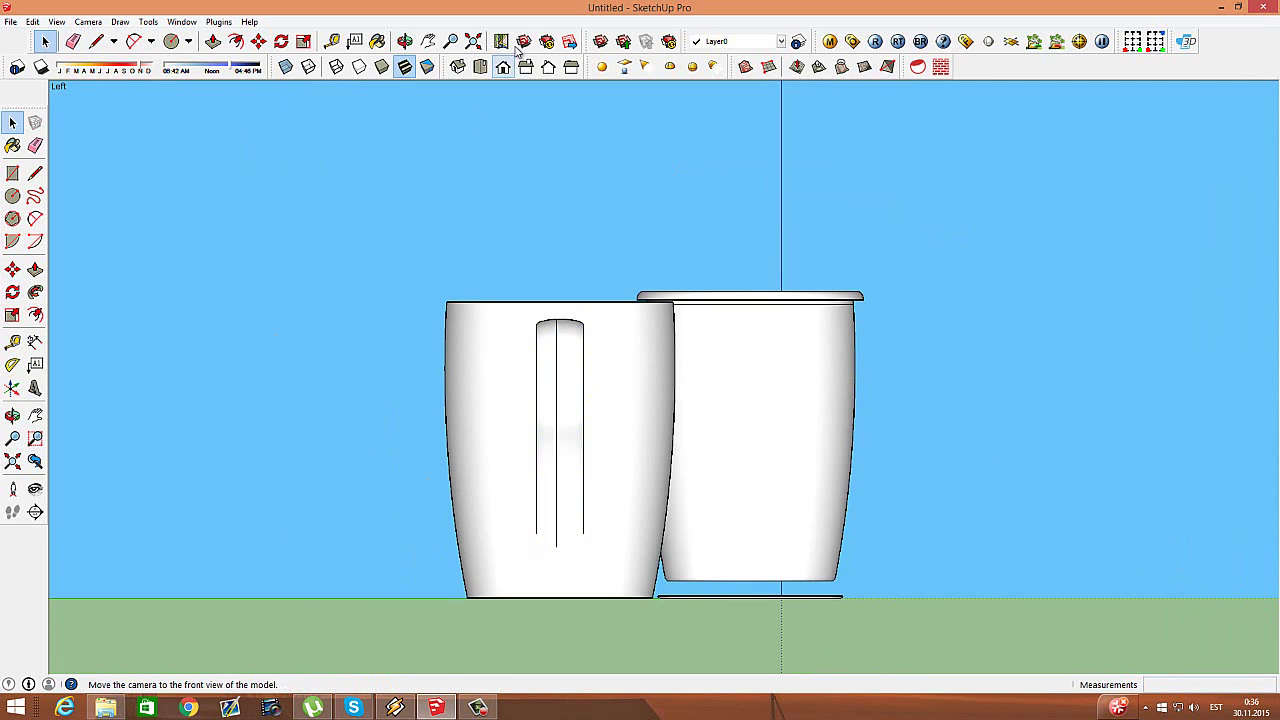
# Step: Orbit to a perspective view of both mugs with perspective projection
pyautogui.click(404, 41)
pyautogui.moveTo(631, 471)
pyautogui.mouseDown()
pyautogui.moveTo(547, 519)
pyautogui.moveTo(260, 623)
pyautogui.moveTo(426, 406)
pyautogui.moveTo(397, 583)
pyautogui.moveTo(214, 491)
pyautogui.moveTo(551, 314)
pyautogui.moveTo(463, 266)
pyautogui.moveTo(563, 266)
pyautogui.moveTo(540, 250)
pyautogui.mouseUp()
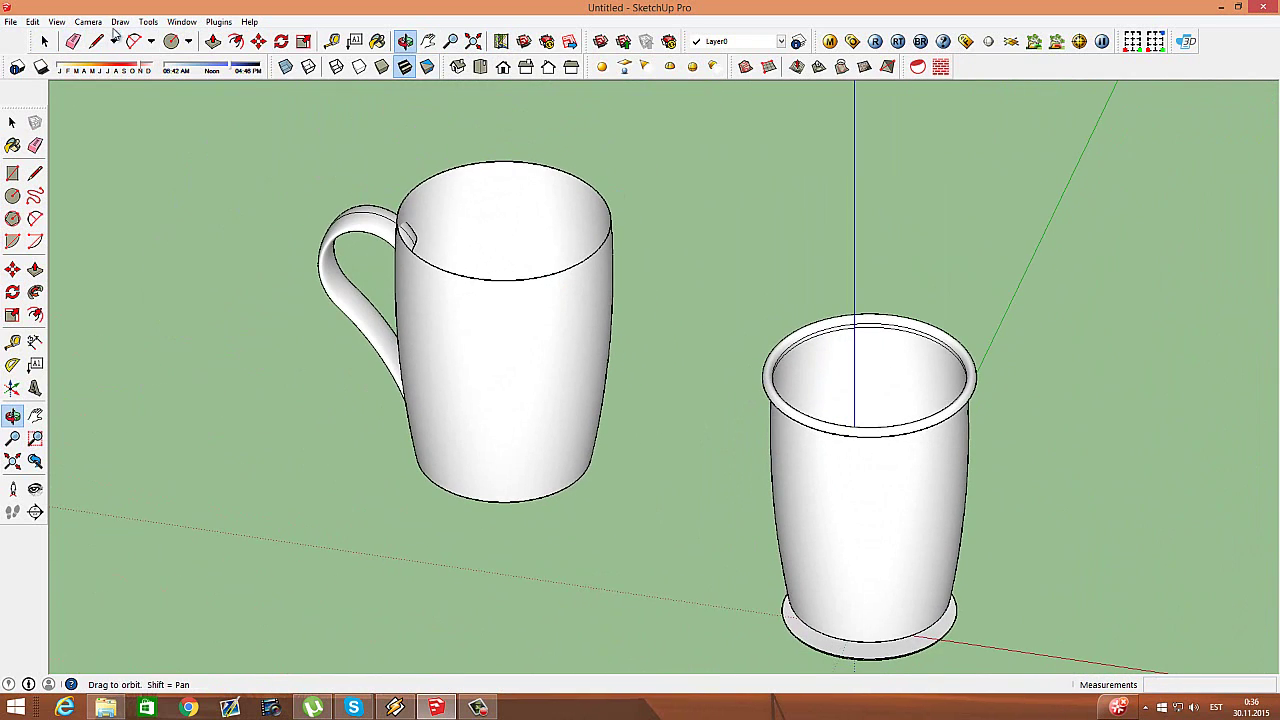
pyautogui.click(88, 21)
pyautogui.click(120, 100)
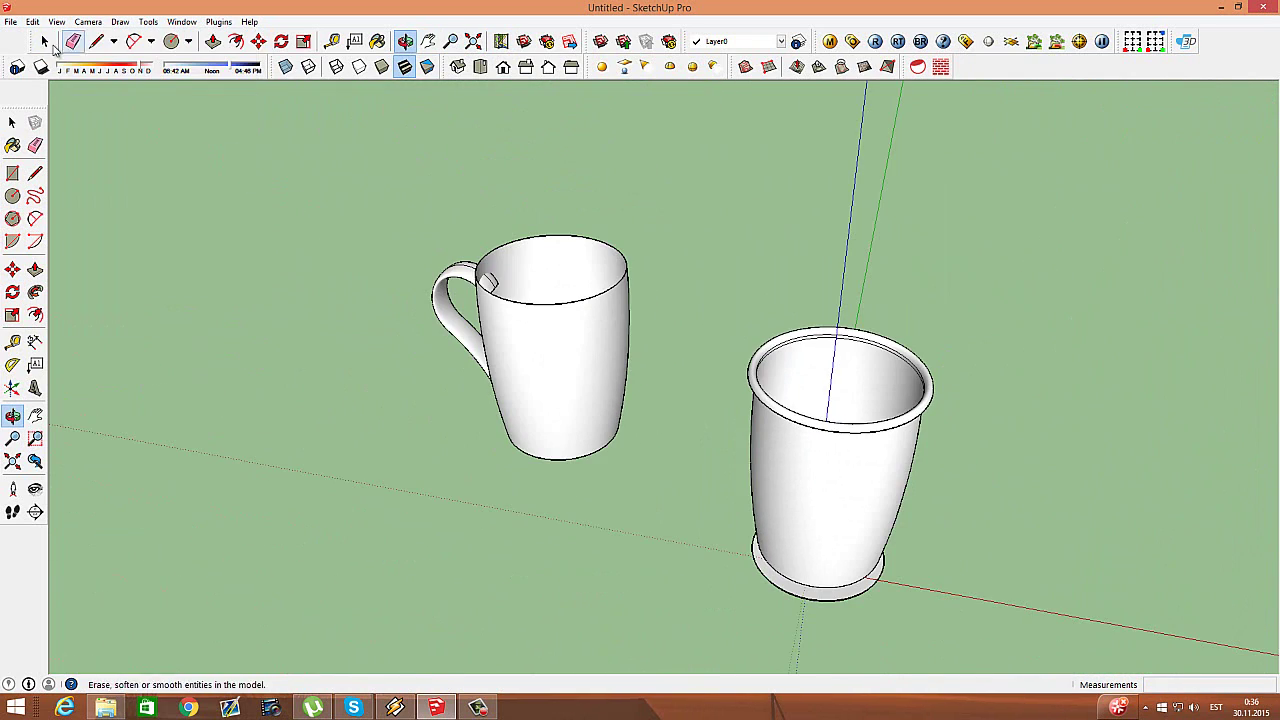
# Step: Box-select the left mug with its handle and apply Intersect Faces > With Model
pyautogui.click(44, 41)
pyautogui.moveTo(352, 205); pyautogui.dragTo(678, 503)
pyautogui.rightClick(570, 365)
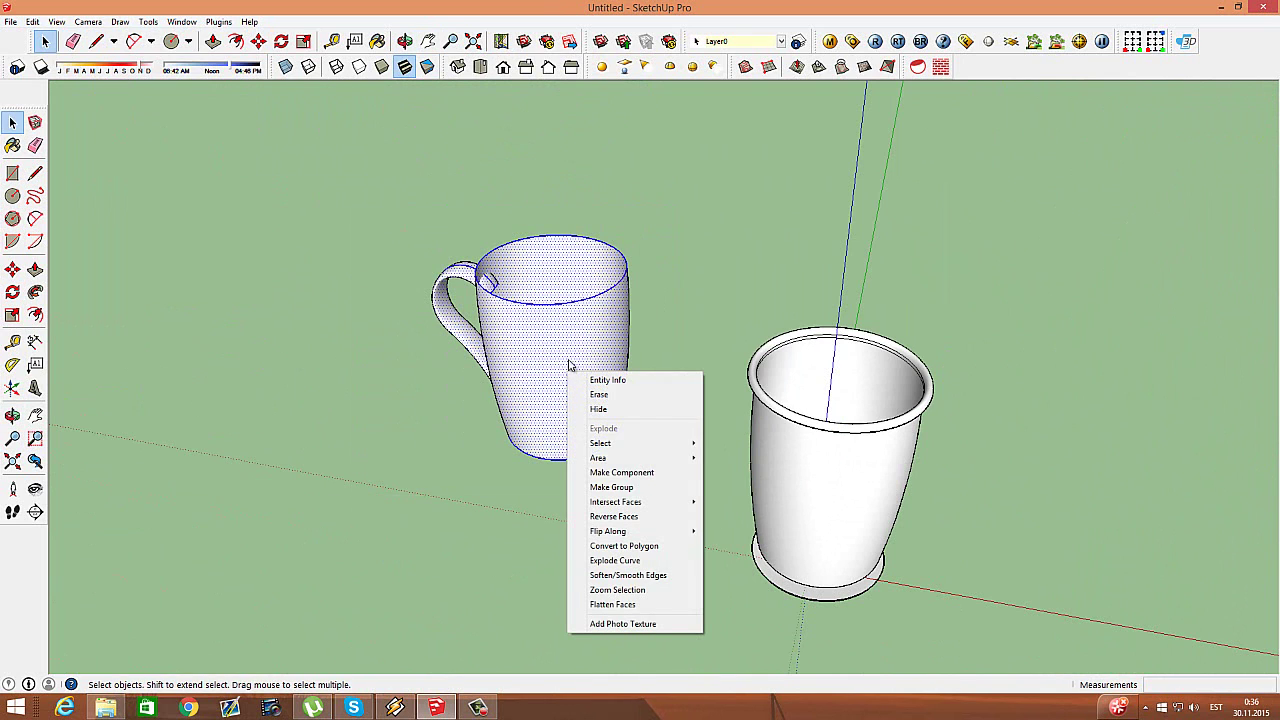
pyautogui.click(771, 504)
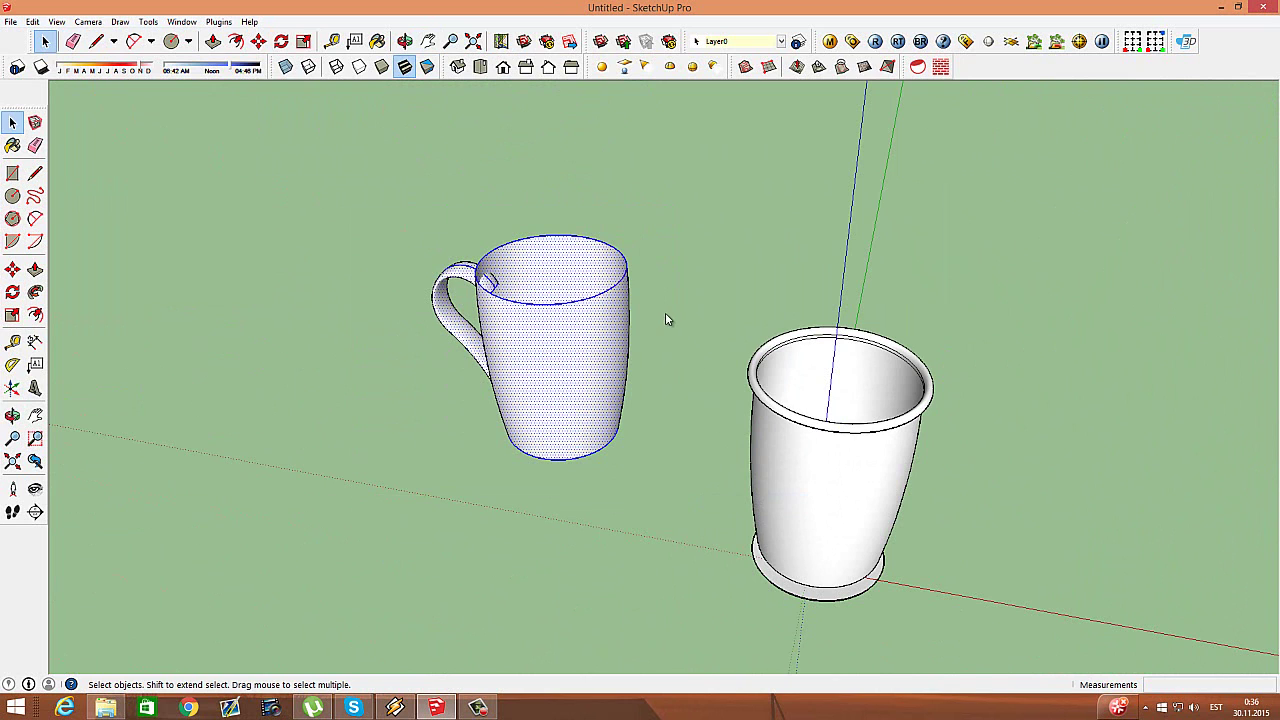
# Step: Delete the upper and lower cutout faces where the handle ends poke inside the mug
pyautogui.click(405, 41)
pyautogui.moveTo(474, 89); pyautogui.dragTo(474, 337)
pyautogui.scroll(5, 510, 247)
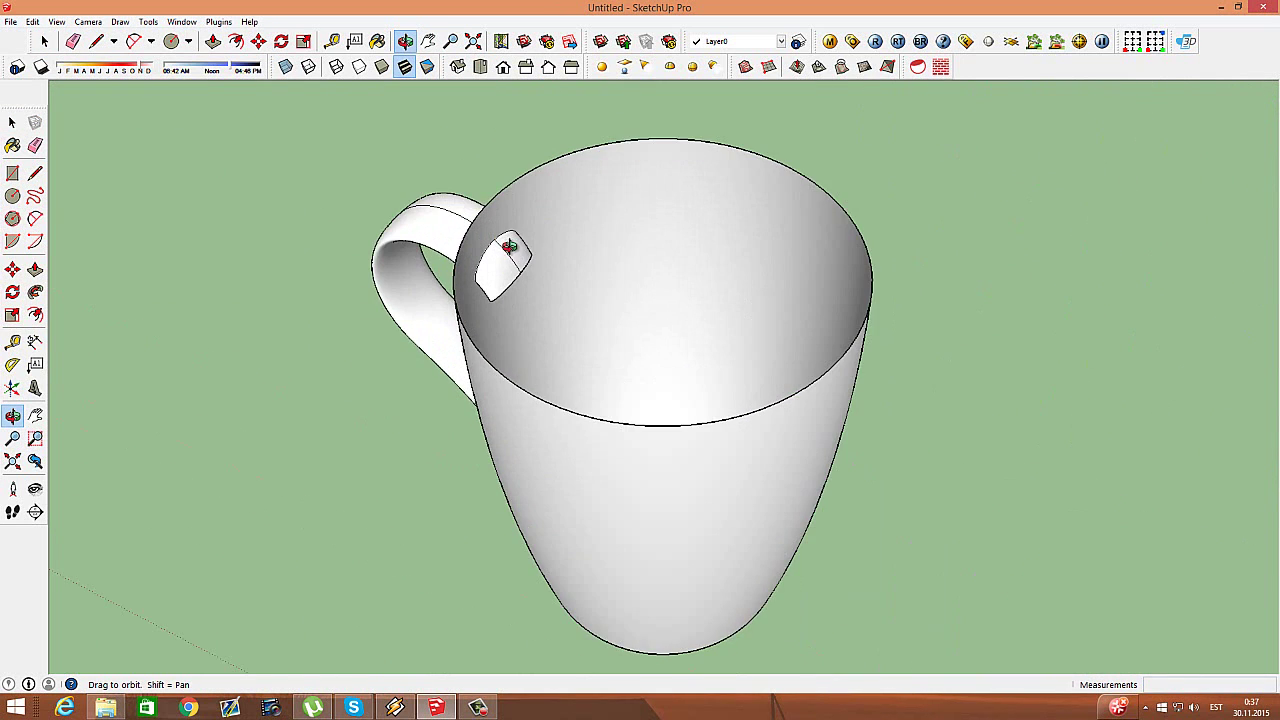
pyautogui.scroll(3, 510, 247)
pyautogui.scroll(3, 457, 289)
pyautogui.click(44, 41)
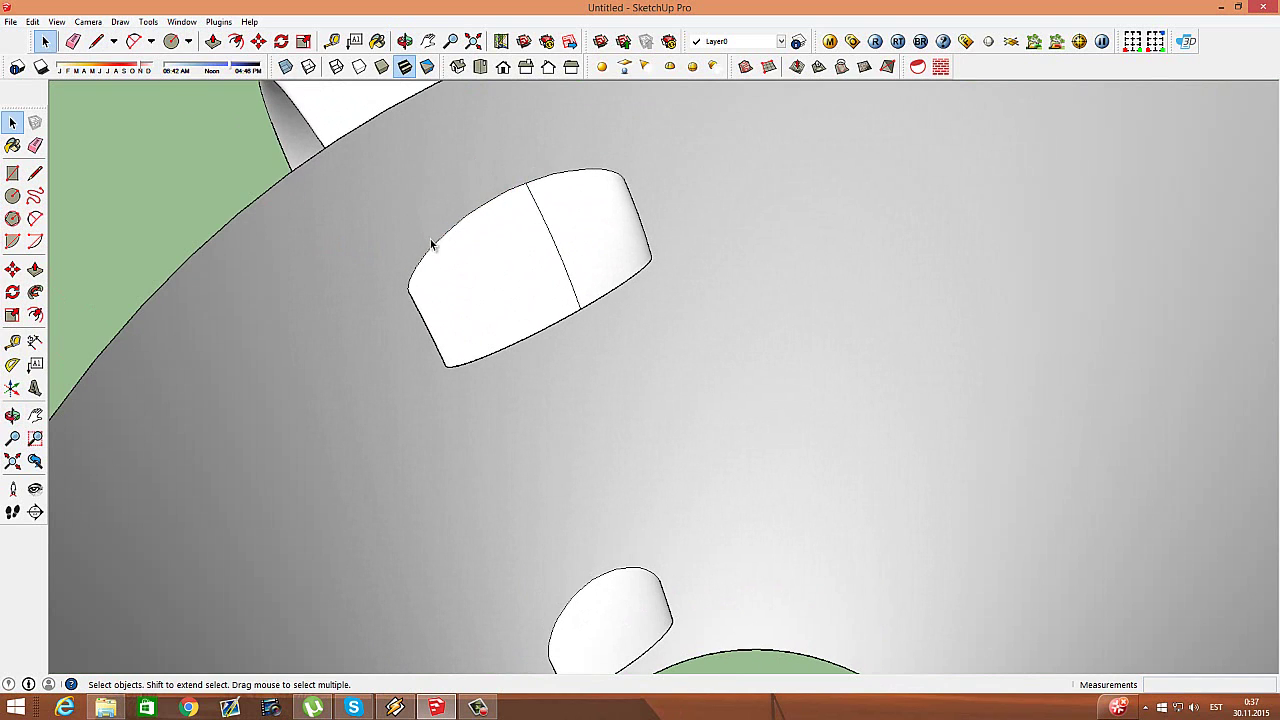
pyautogui.click(451, 251)
pyautogui.press('Delete')
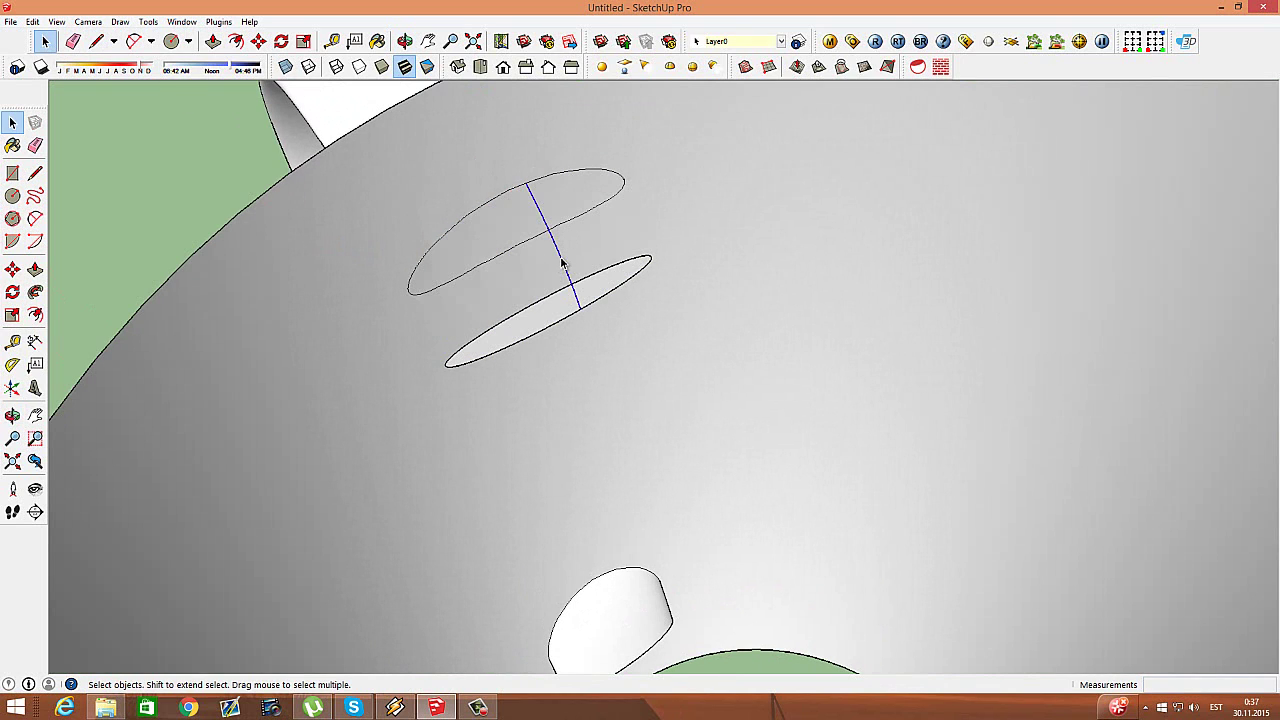
pyautogui.click(585, 306)
pyautogui.press('Delete')
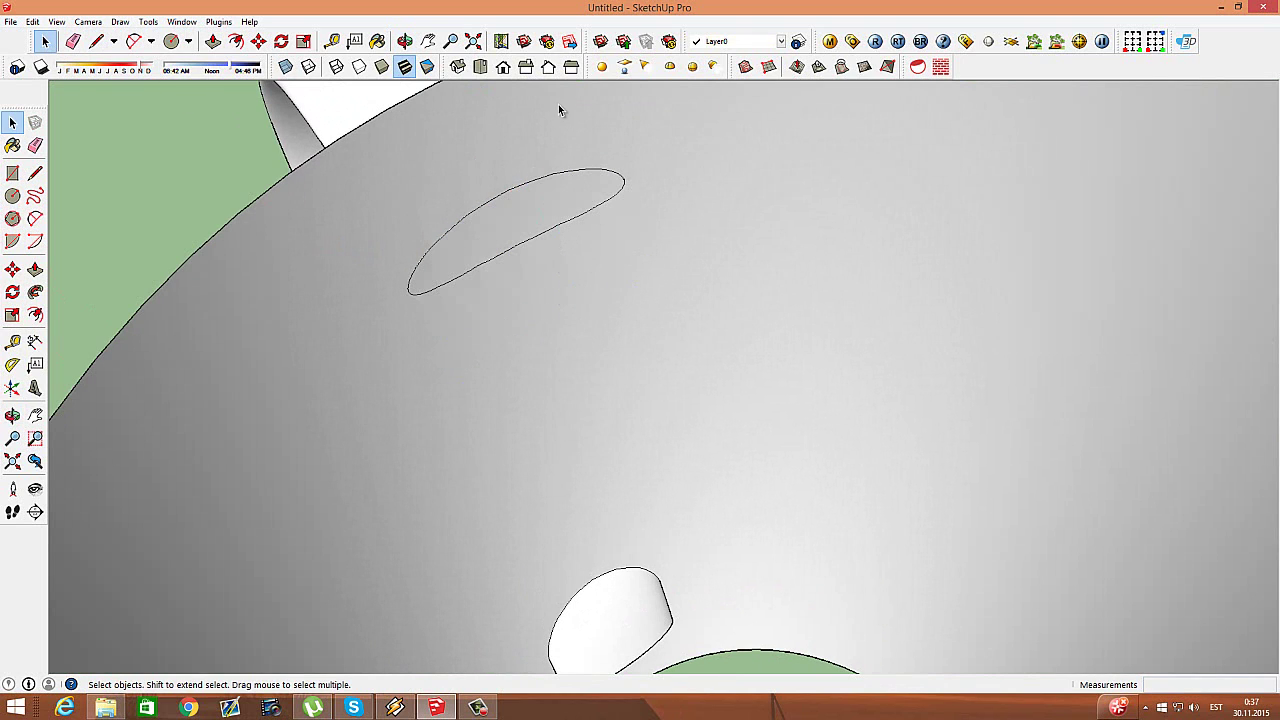
# Step: Orbit to see both hole outlines and delete the lower elliptical face
pyautogui.scroll(-3, 558, 104)
pyautogui.moveTo(558, 104)
pyautogui.mouseDown(button='middle')
pyautogui.moveTo(630, 568)
pyautogui.moveTo(640, 527)
pyautogui.mouseUp(button='middle')
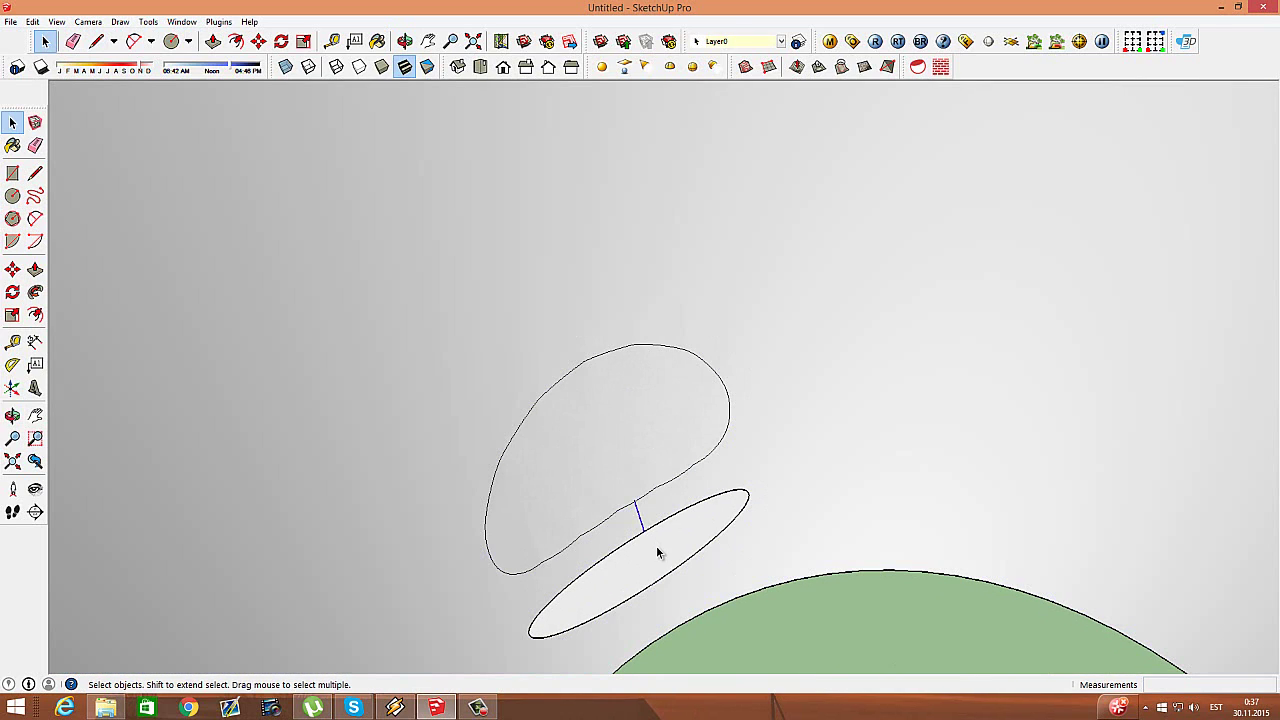
pyautogui.click(657, 555)
pyautogui.press('Delete')
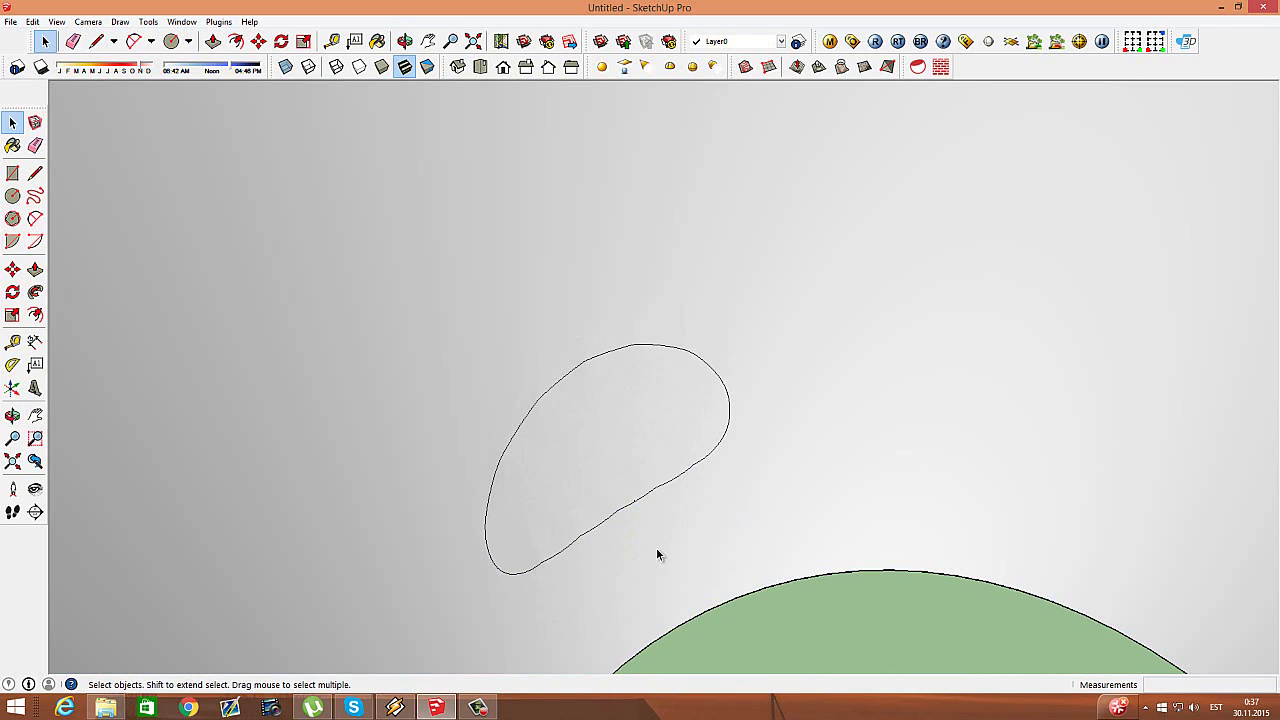
pyautogui.scroll(-3, 694, 491)
pyautogui.scroll(-3, 694, 491)
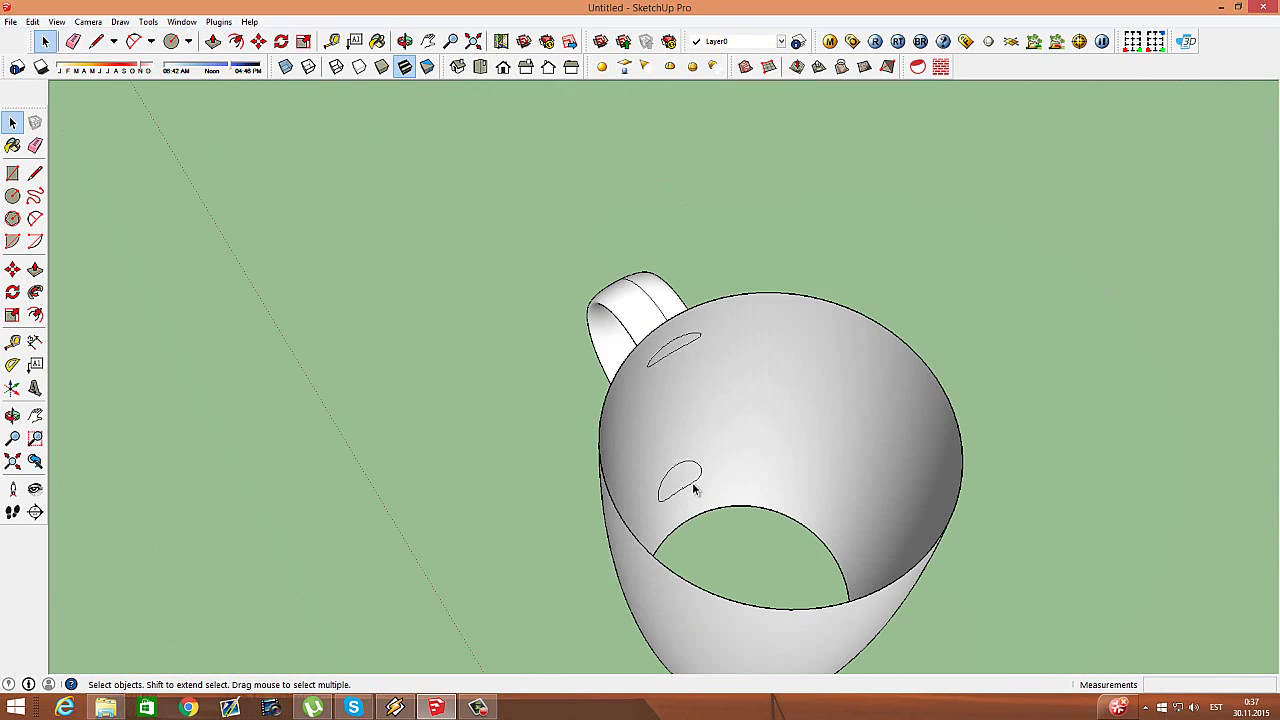
# Step: From below the cup, delete the last elliptical face to leave an open hole
pyautogui.click(404, 41)
pyautogui.moveTo(657, 400); pyautogui.dragTo(714, 286)
pyautogui.press('space')
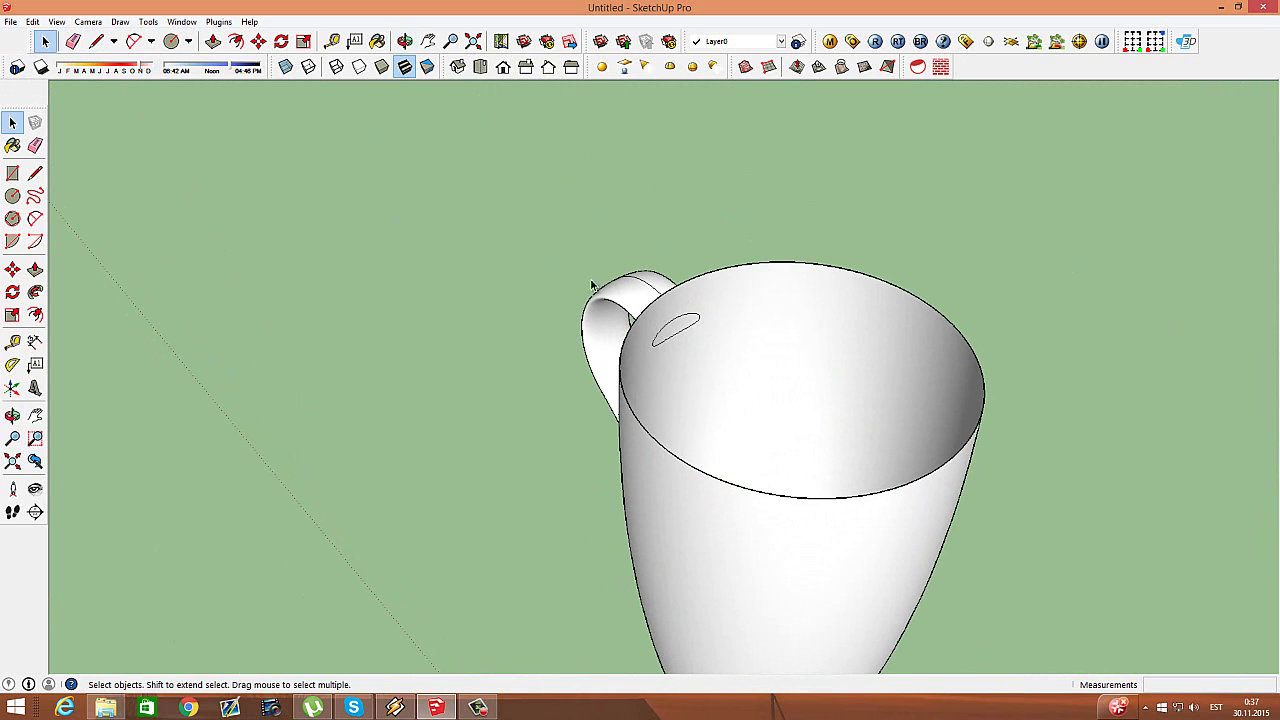
pyautogui.scroll(2, 685, 332)
pyautogui.press('Delete')
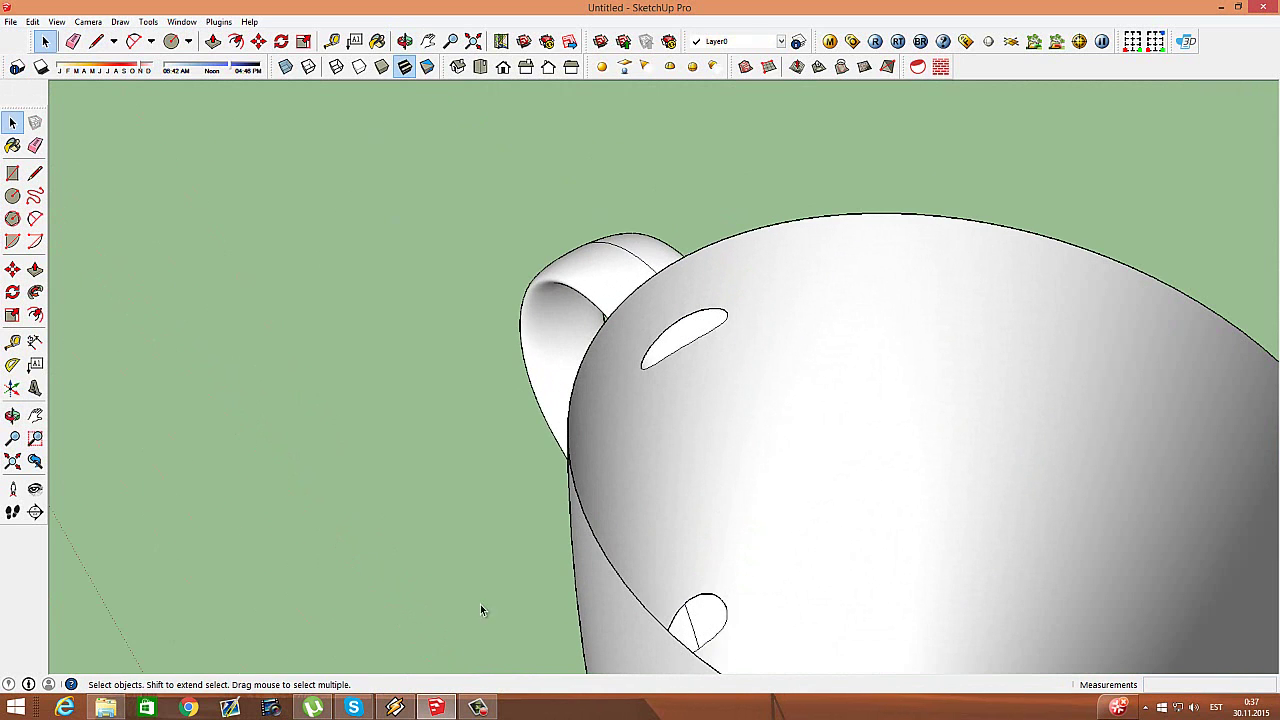
pyautogui.scroll(-2, 484, 265)
pyautogui.click(404, 41)
pyautogui.moveTo(603, 314)
pyautogui.mouseDown()
pyautogui.moveTo(820, 277)
pyautogui.moveTo(980, 214)
pyautogui.moveTo(666, 361)
pyautogui.mouseUp()
pyautogui.scroll(-3, 666, 361)
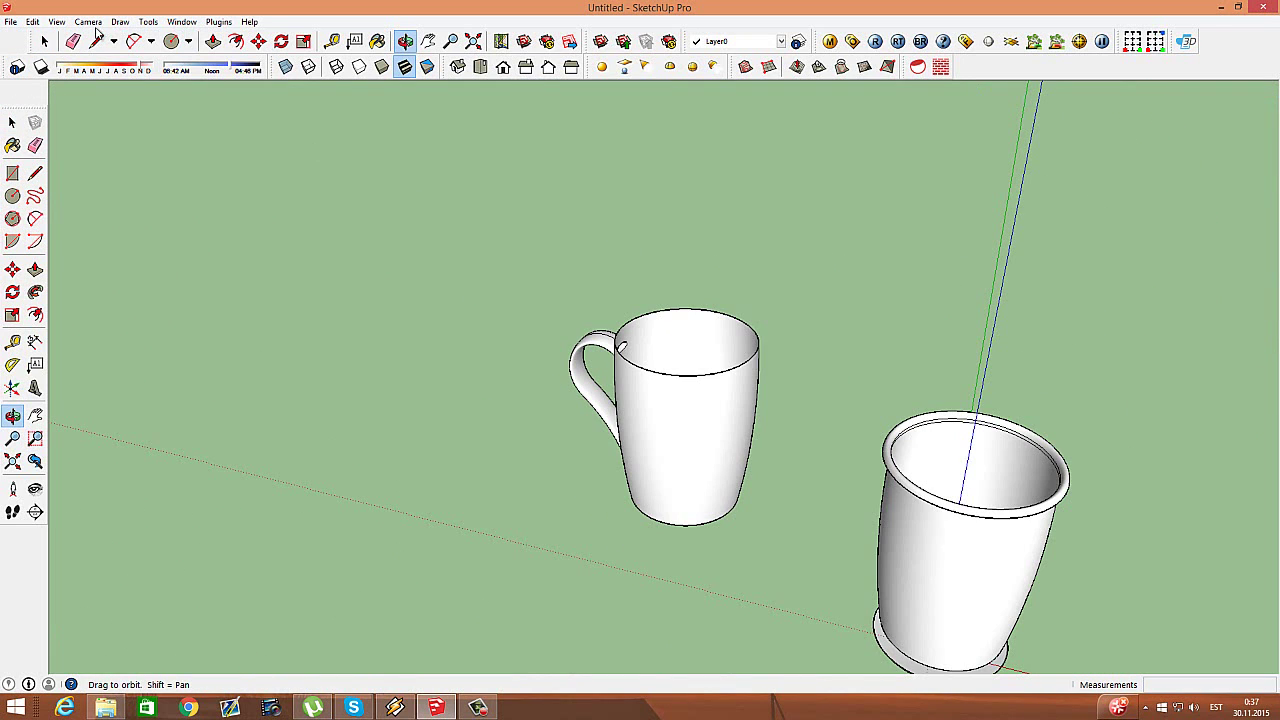
# Step: Box-select the whole handled cup
pyautogui.click(44, 41)
pyautogui.moveTo(356, 174); pyautogui.dragTo(805, 562)
pyautogui.scroll(3, 640, 366)
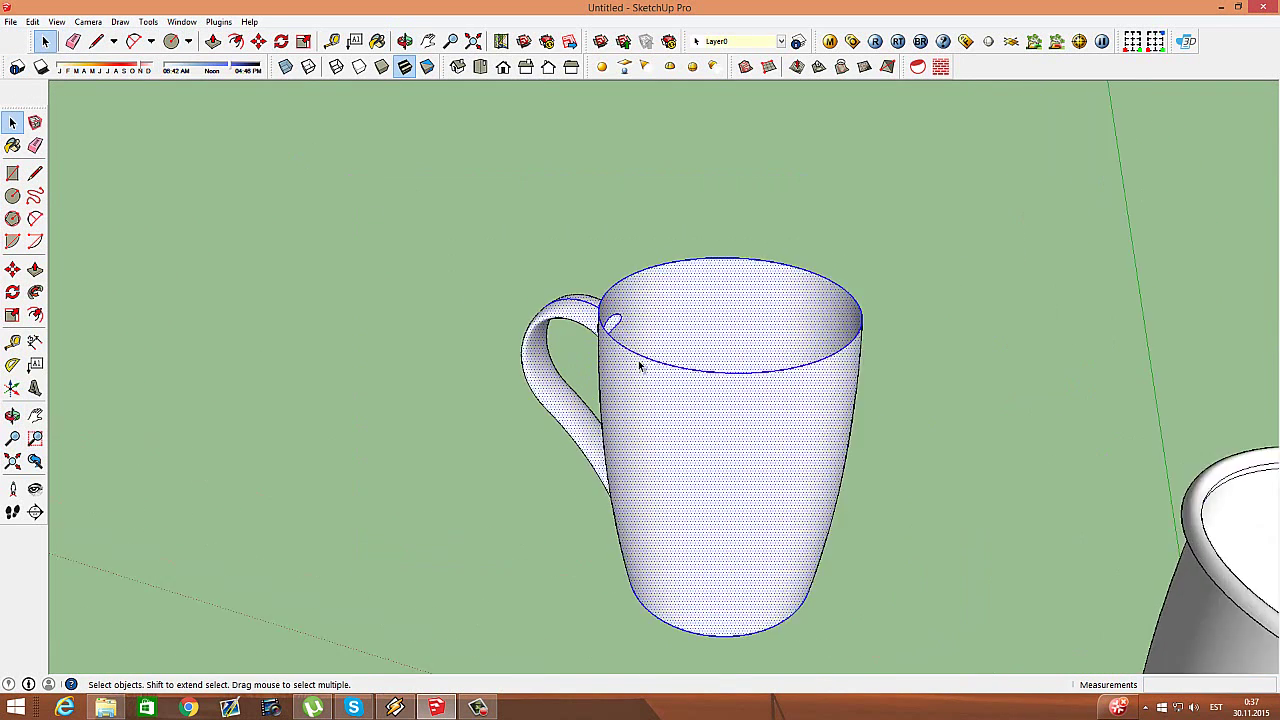
pyautogui.scroll(2, 640, 366)
pyautogui.scroll(2, 643, 360)
# Step: Move the handled cup from its rim point onto the matching point on the other cup's rim
pyautogui.click(258, 41)
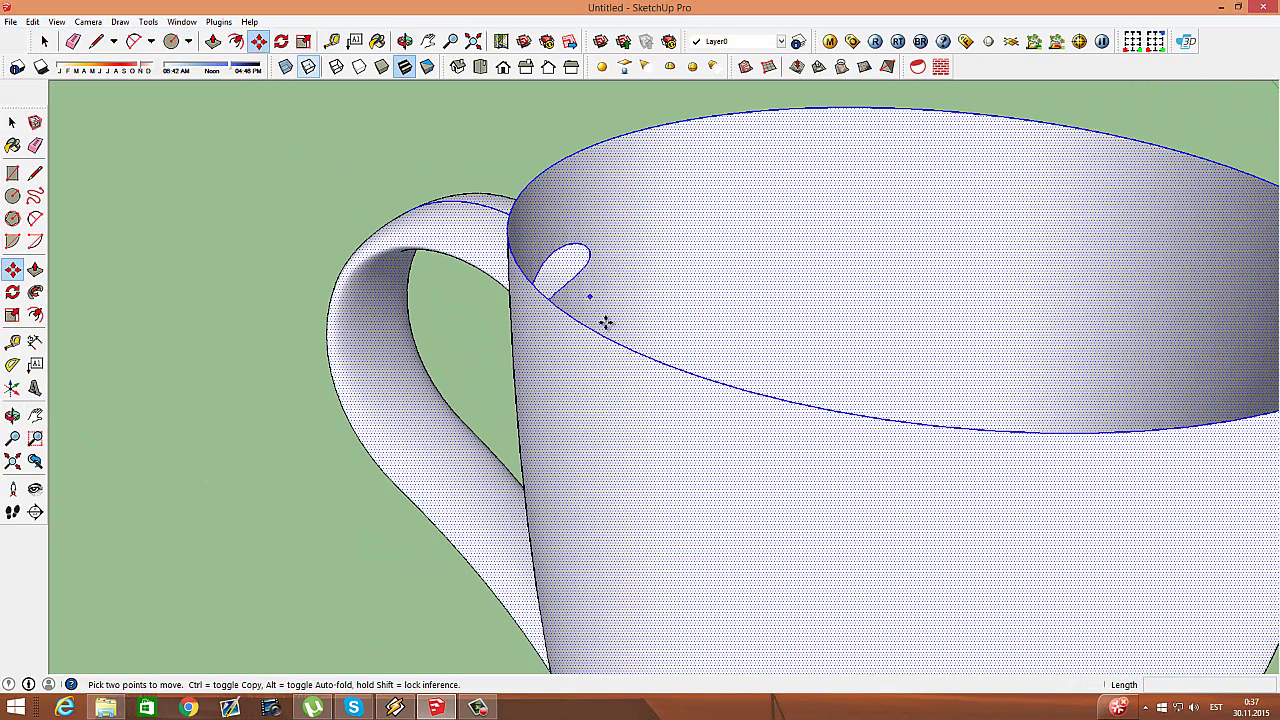
pyautogui.click(628, 346)
pyautogui.scroll(-2, 631, 263)
pyautogui.scroll(-2, 543, 249)
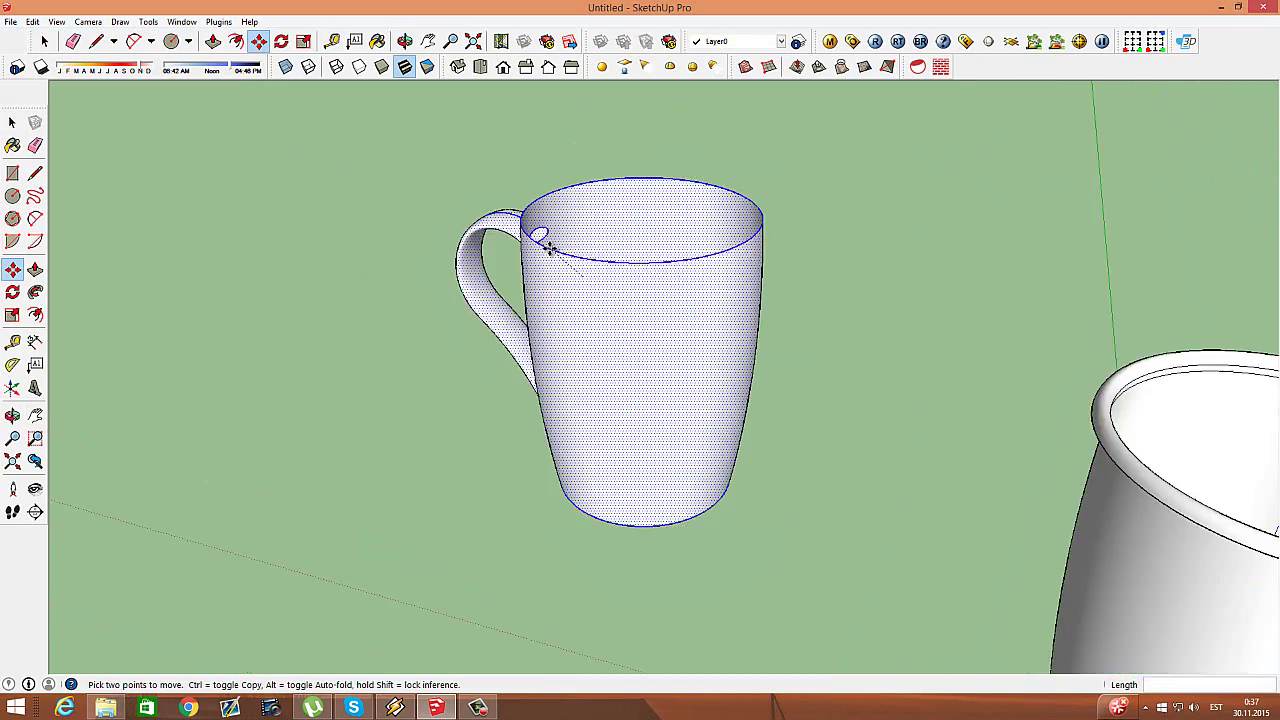
pyautogui.scroll(-2, 537, 240)
pyautogui.scroll(2, 943, 429)
pyautogui.scroll(2, 900, 386)
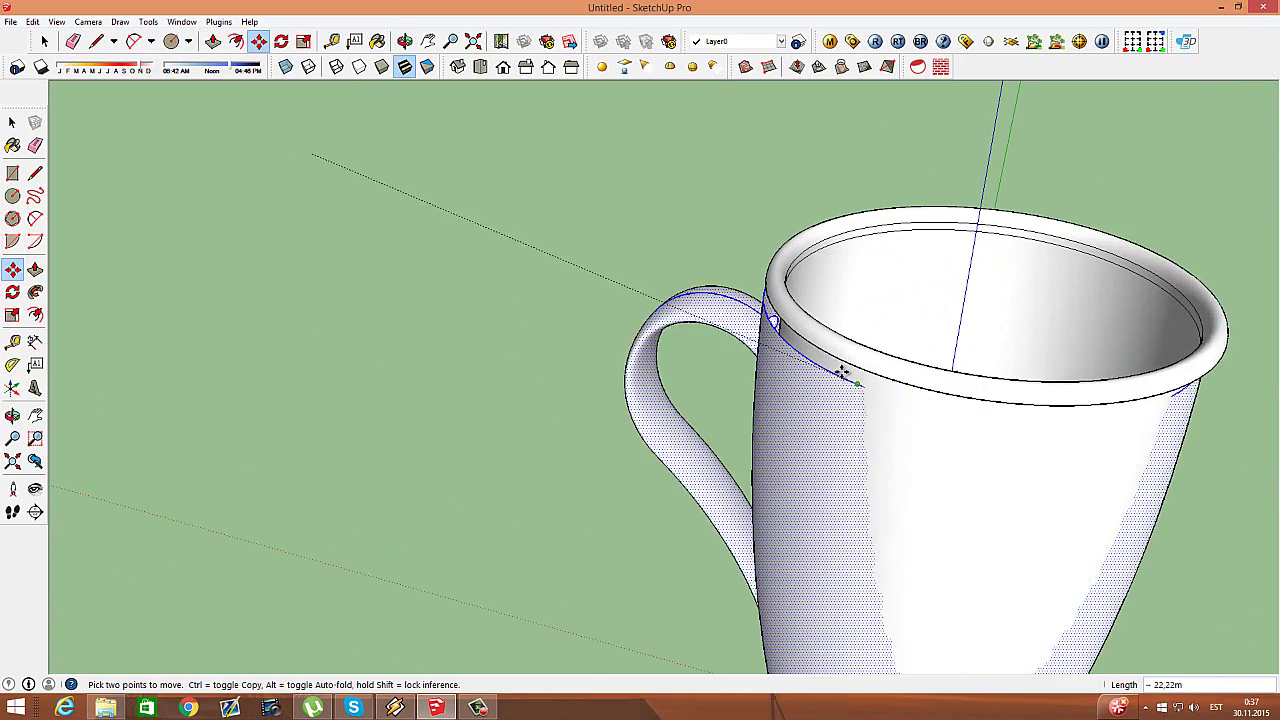
pyautogui.scroll(2, 849, 366)
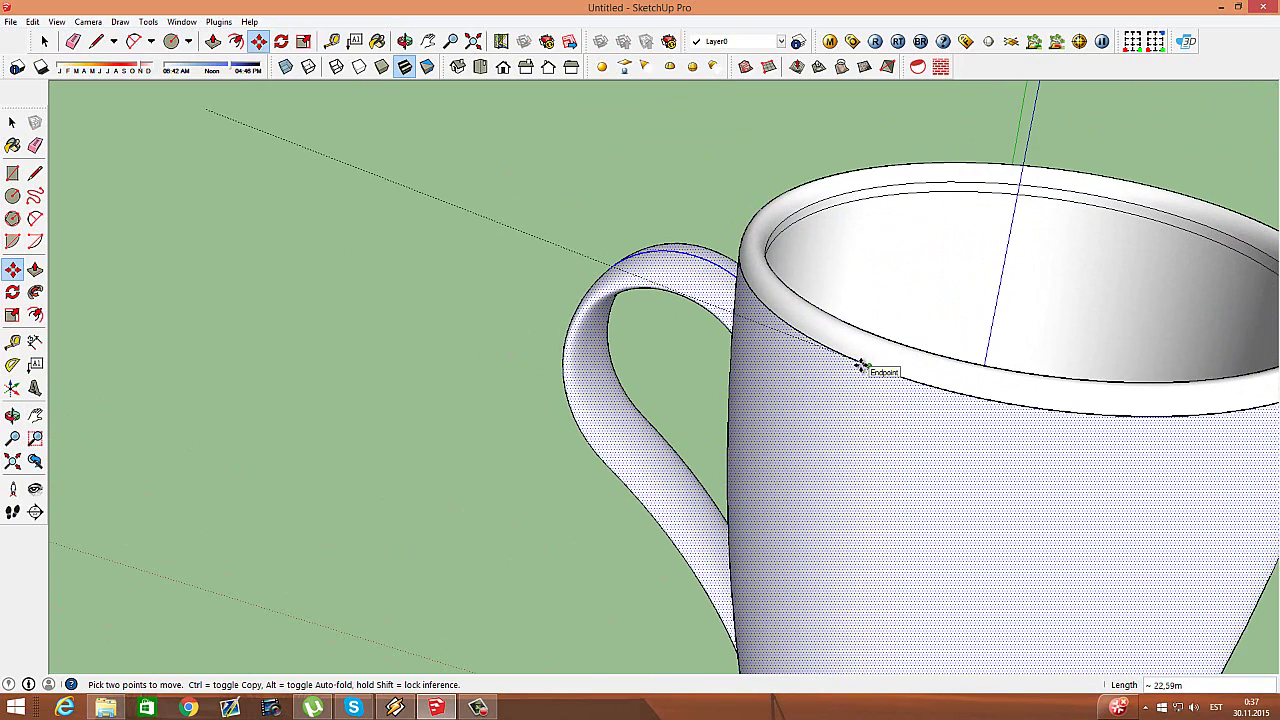
pyautogui.scroll(2, 860, 365)
pyautogui.scroll(1, 857, 363)
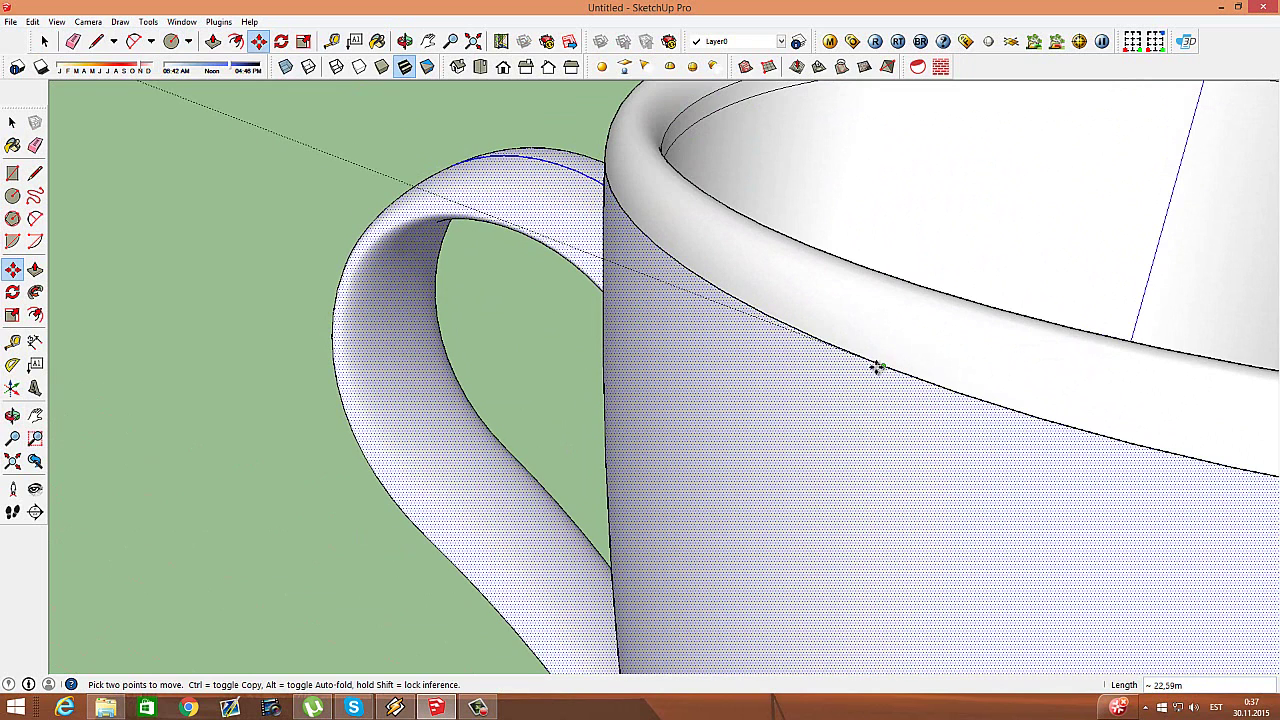
pyautogui.click(876, 367)
pyautogui.click(44, 41)
# Step: Clear the mug's selection and orbit around it to a level side view
pyautogui.click(299, 174)
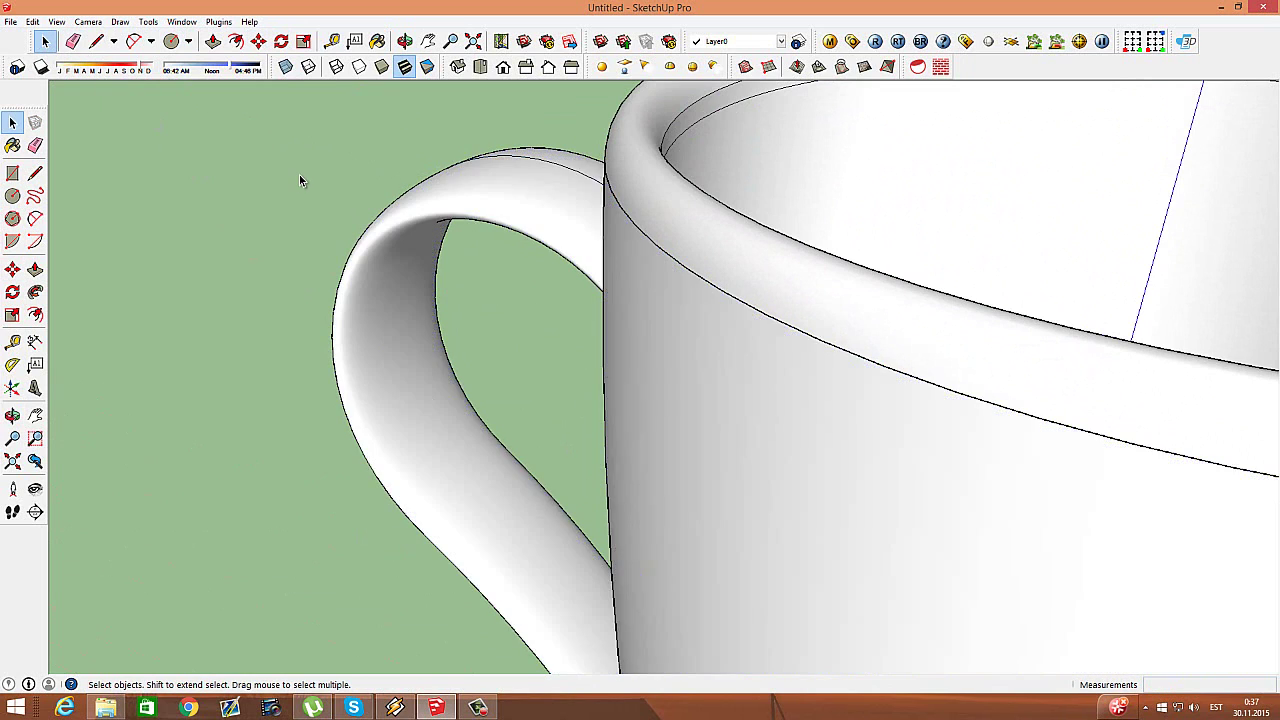
pyautogui.scroll(-3, 299, 174)
pyautogui.click(405, 41)
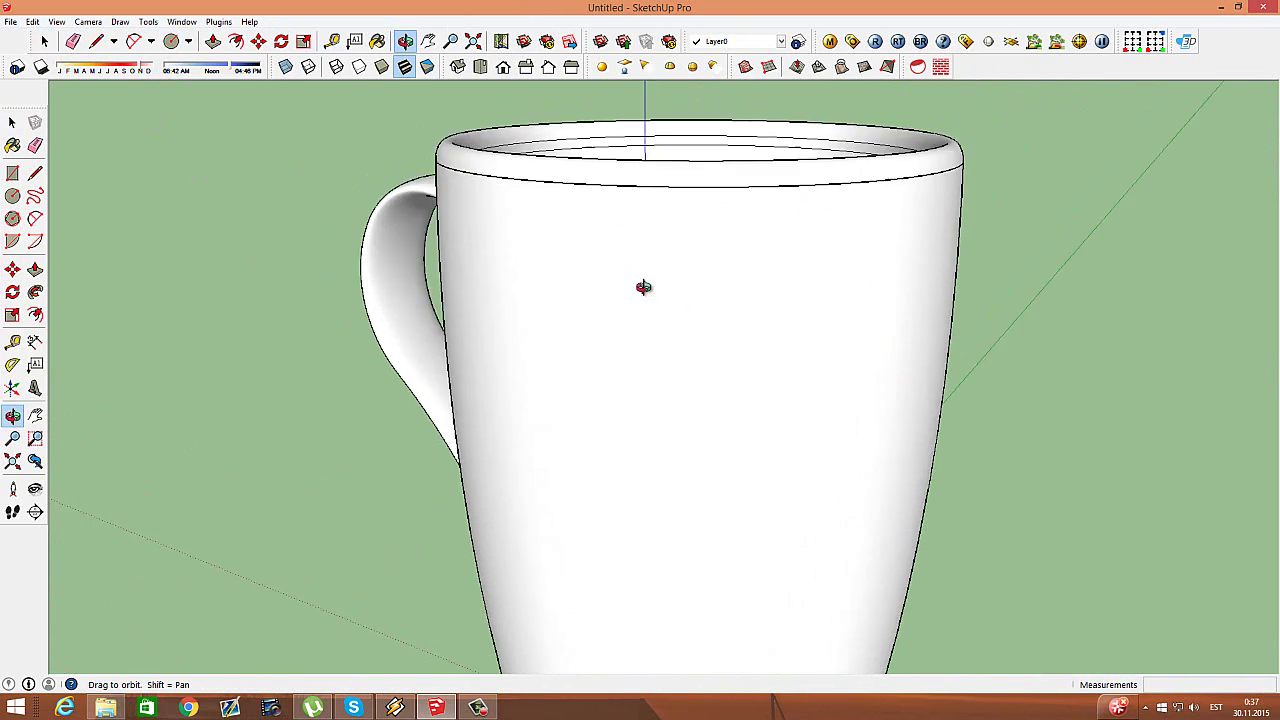
pyautogui.moveTo(640, 286); pyautogui.dragTo(293, 244)
pyautogui.scroll(-5, 293, 244)
pyautogui.moveTo(657, 257)
pyautogui.mouseDown()
pyautogui.moveTo(529, 134)
pyautogui.moveTo(686, 100)
pyautogui.moveTo(493, 404)
pyautogui.moveTo(831, 500)
pyautogui.moveTo(854, 591)
pyautogui.moveTo(751, 494)
pyautogui.moveTo(714, 429)
pyautogui.moveTo(737, 343)
pyautogui.mouseUp()
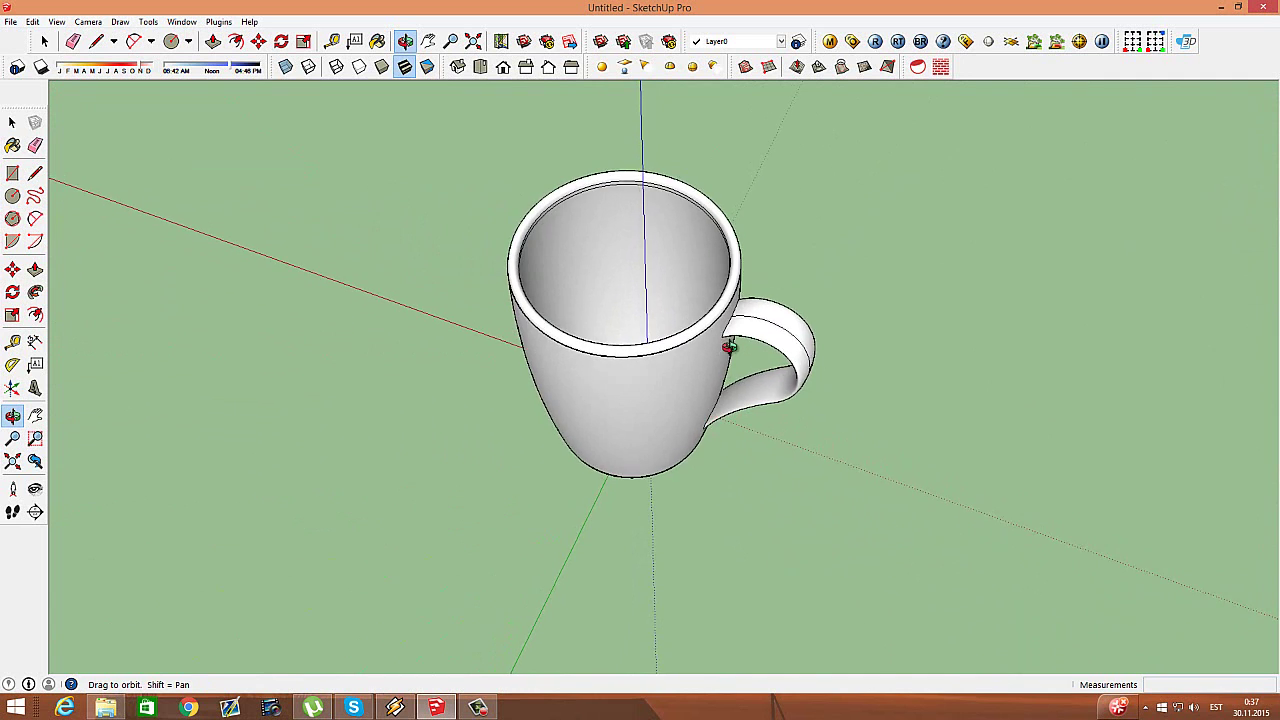
pyautogui.scroll(-3, 794, 249)
pyautogui.moveTo(794, 249)
pyautogui.mouseDown()
pyautogui.moveTo(805, 288)
pyautogui.moveTo(691, 506)
pyautogui.moveTo(866, 449)
pyautogui.moveTo(709, 474)
pyautogui.moveTo(873, 486)
pyautogui.moveTo(803, 400)
pyautogui.mouseUp()
pyautogui.scroll(-3, 803, 400)
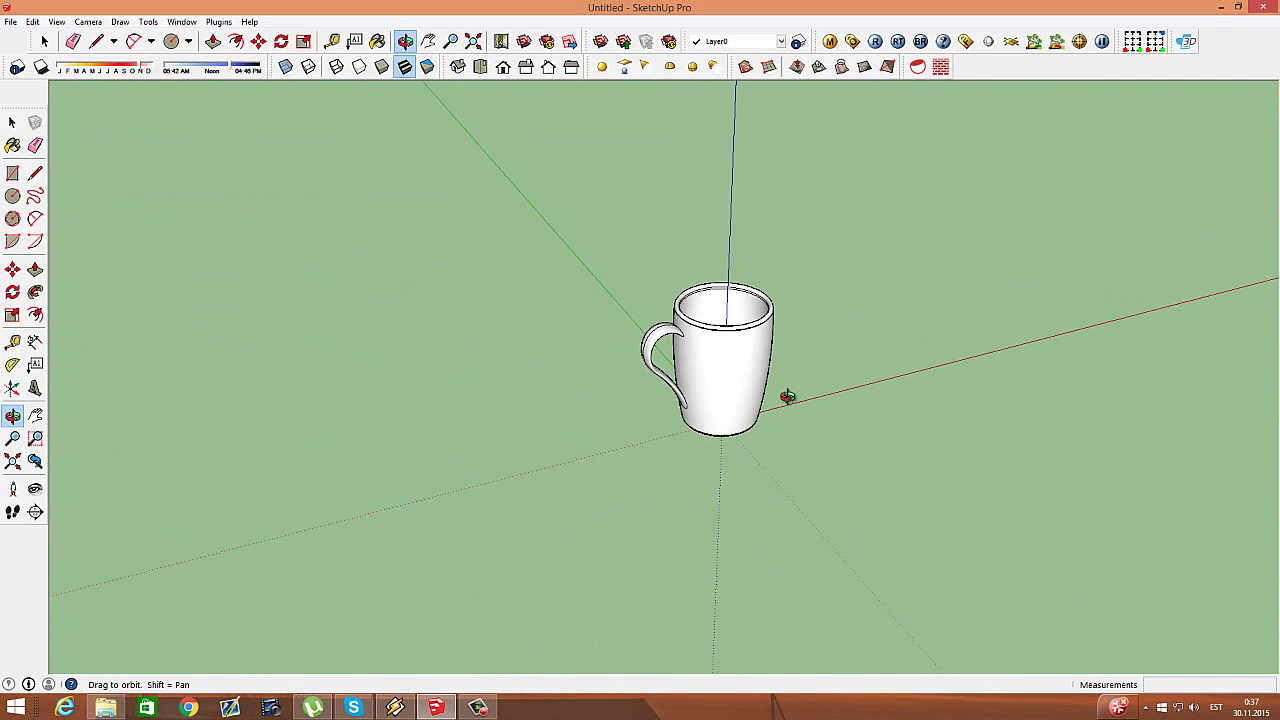
# Step: Draw a roughly 97×81 m rectangle around the mug as the ground plane
pyautogui.click(192, 44)
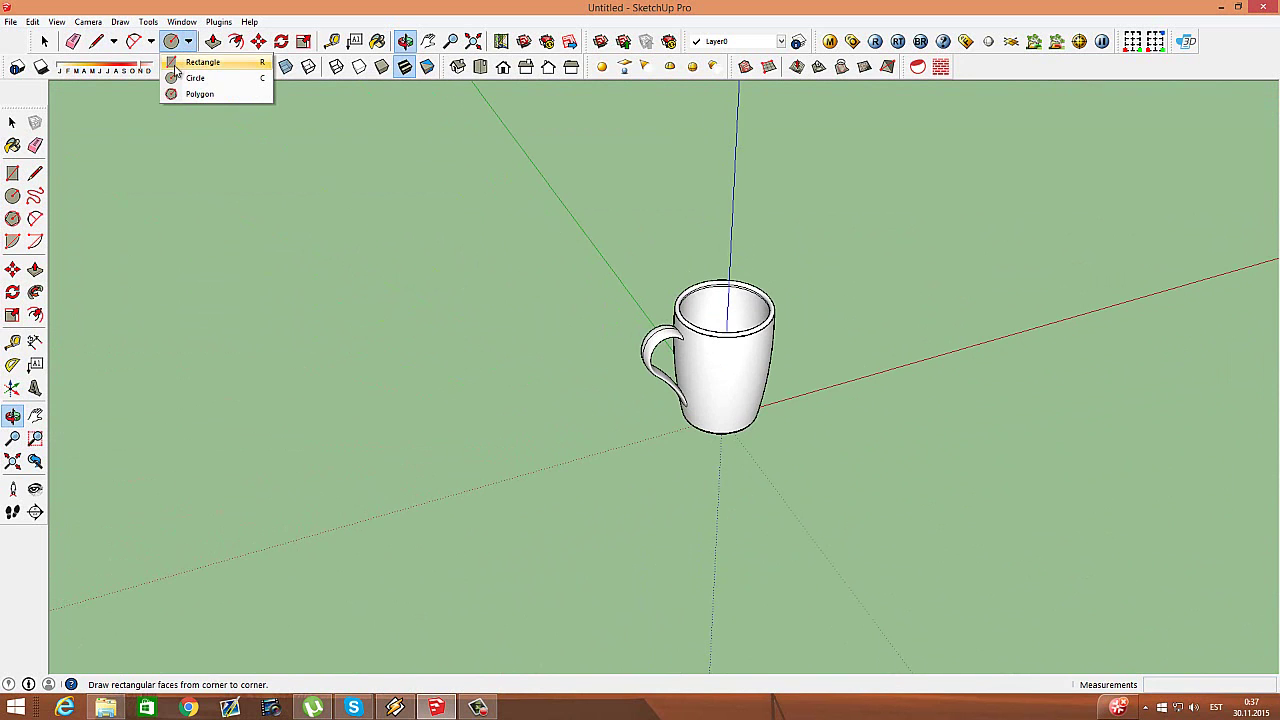
pyautogui.click(205, 60)
pyautogui.click(878, 162)
pyautogui.scroll(-1, 403, 654)
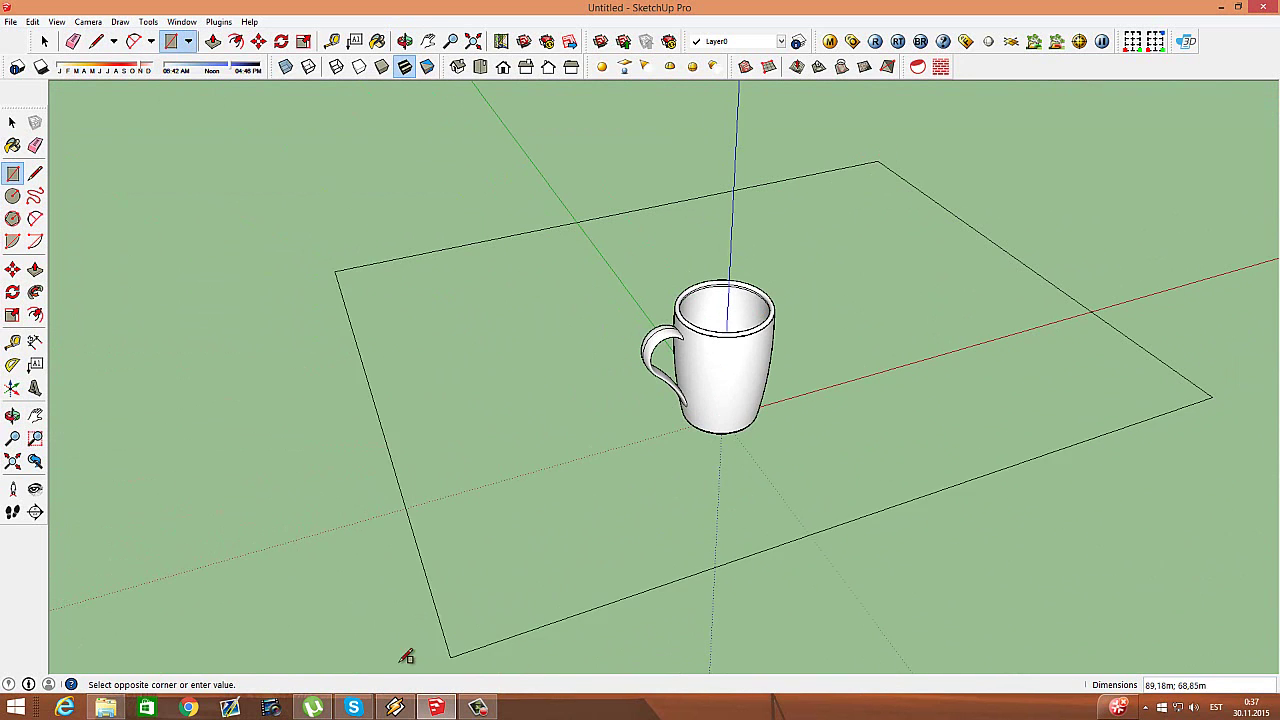
pyautogui.scroll(-2, 563, 437)
pyautogui.scroll(2, 494, 608)
pyautogui.click(463, 645)
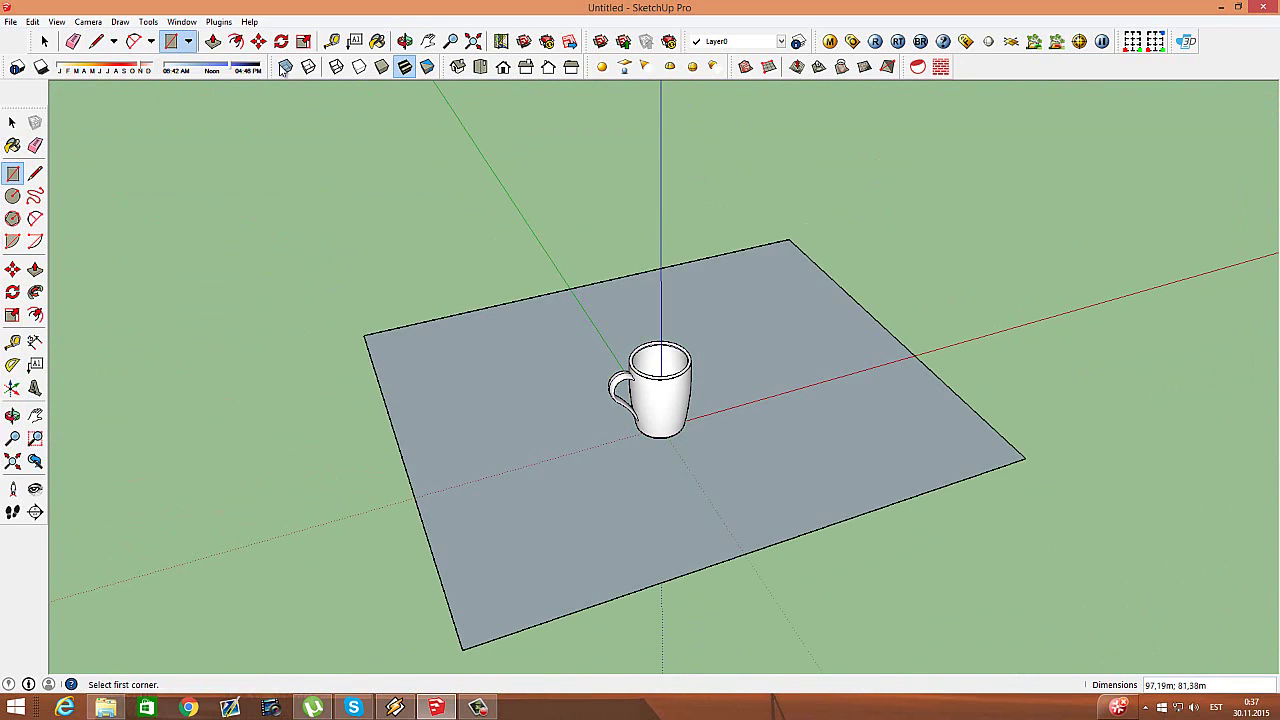
# Step: Paint the ground plane with the Wood_Cherry_Original material
pyautogui.press('b')
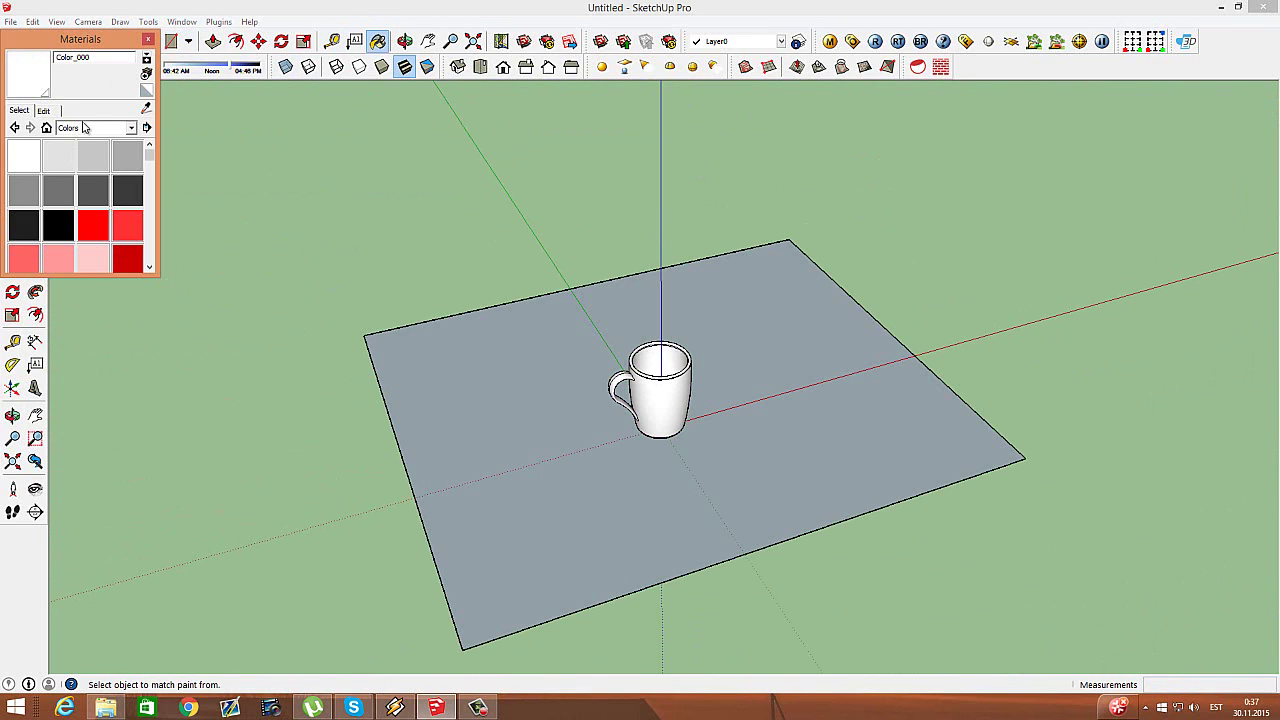
pyautogui.click(85, 128)
pyautogui.click(100, 290)
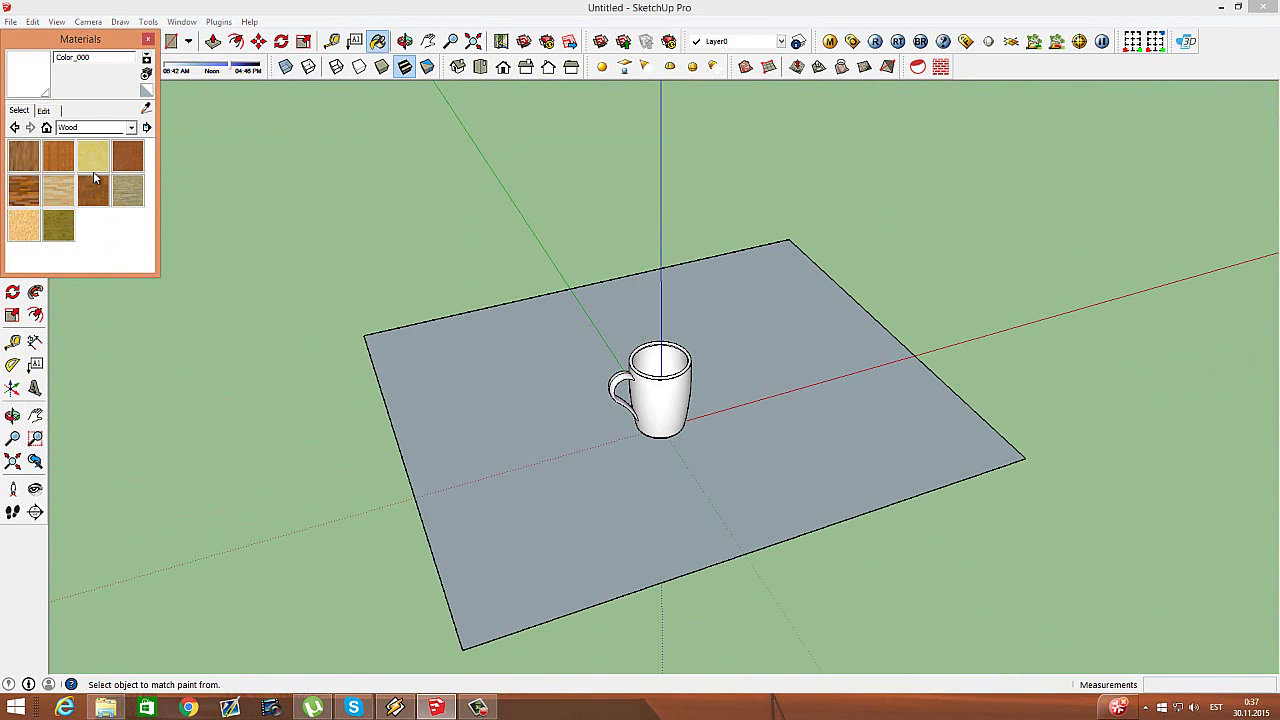
pyautogui.click(128, 156)
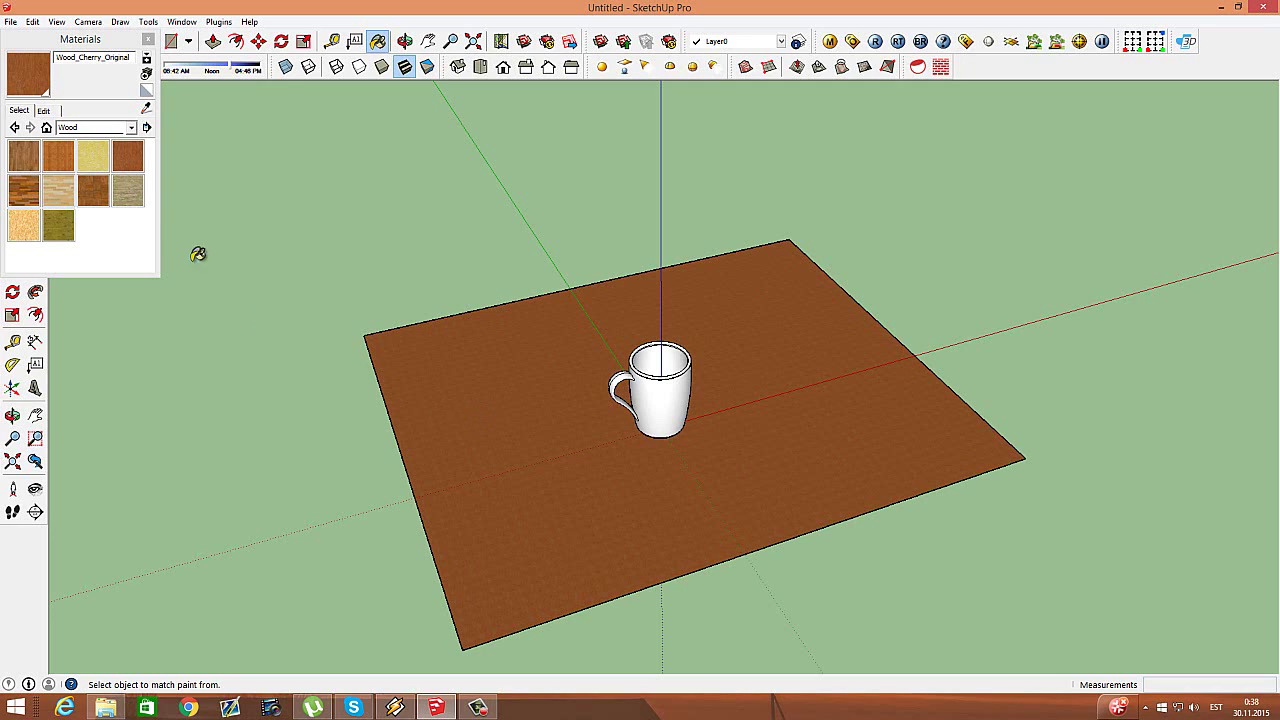
# Step: Lower the wood texture's brightness to a deep brown and close the Materials panel
pyautogui.click(50, 115)
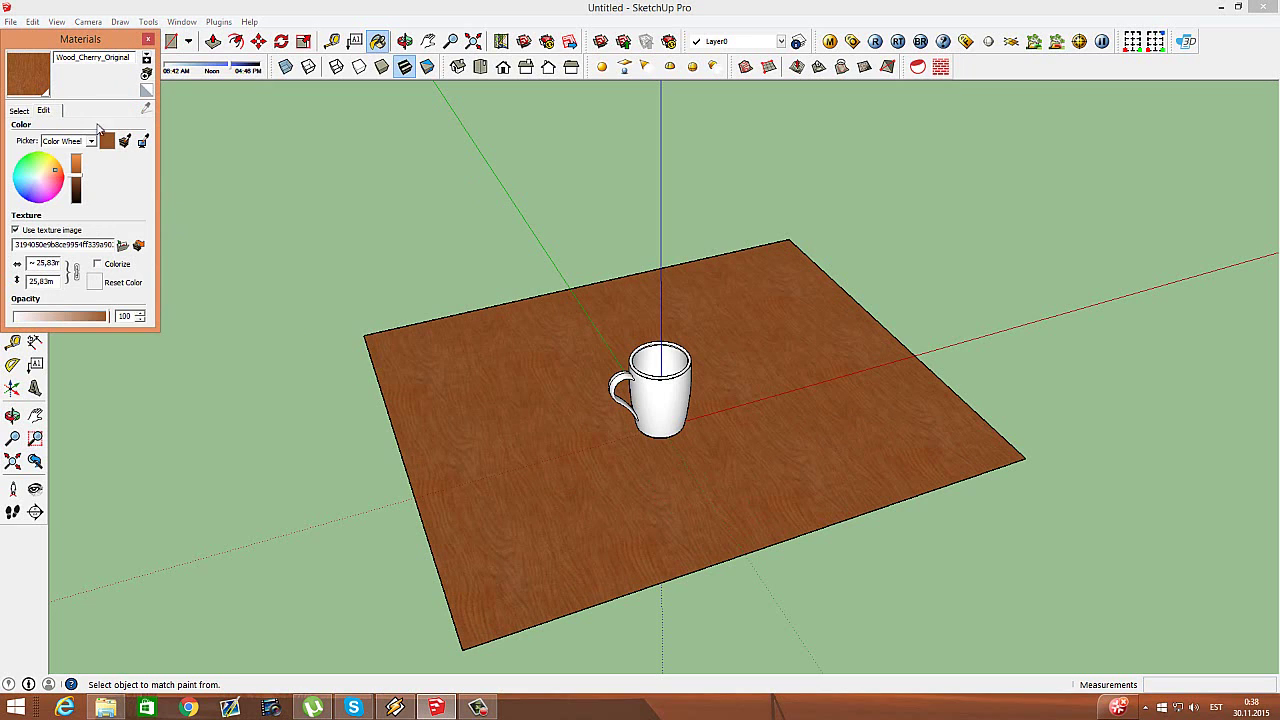
pyautogui.click(77, 172)
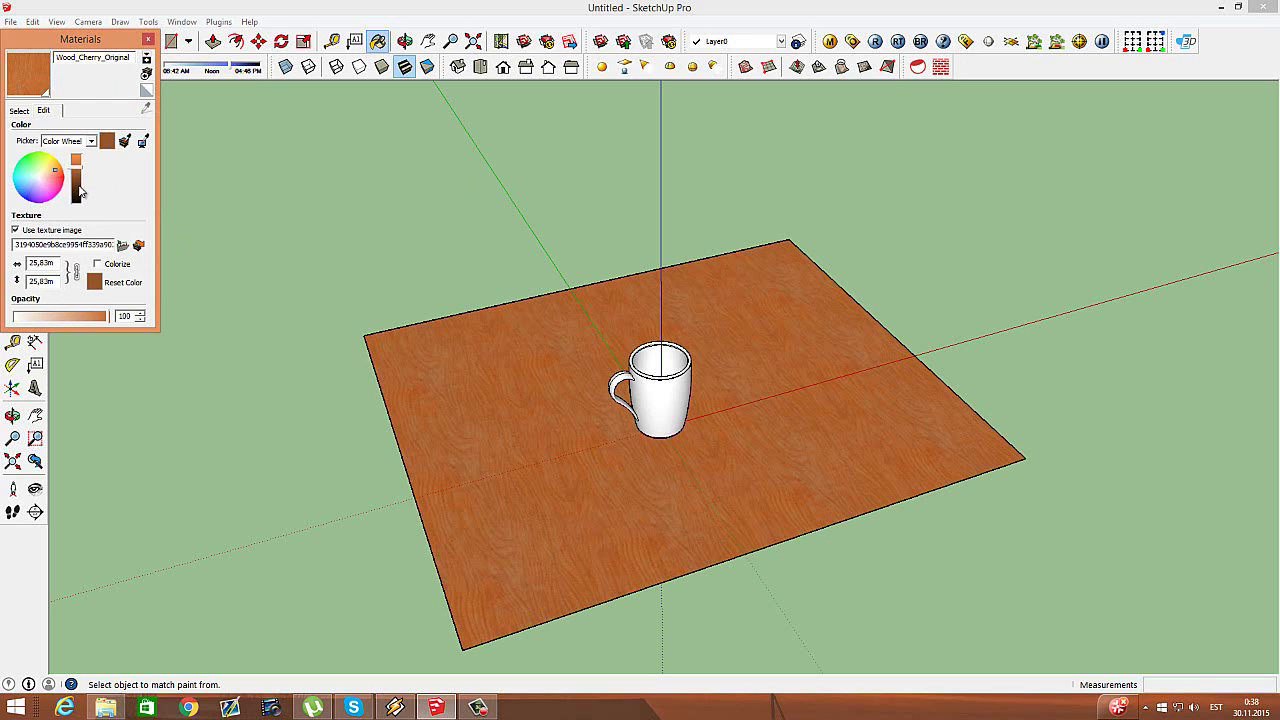
pyautogui.moveTo(80, 191); pyautogui.dragTo(80, 197)
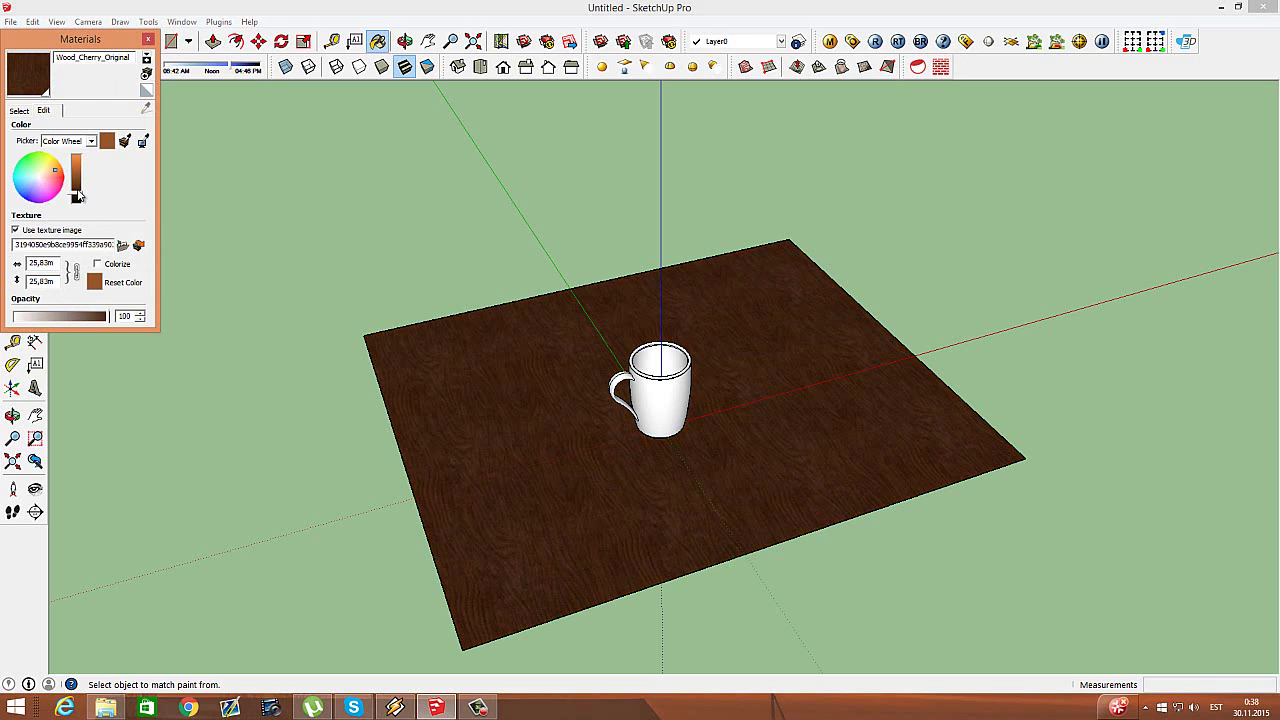
pyautogui.click(148, 39)
pyautogui.click(44, 41)
# Step: Add a V-Ray reflection layer to the cherry wood floor material
pyautogui.scroll(3, 664, 383)
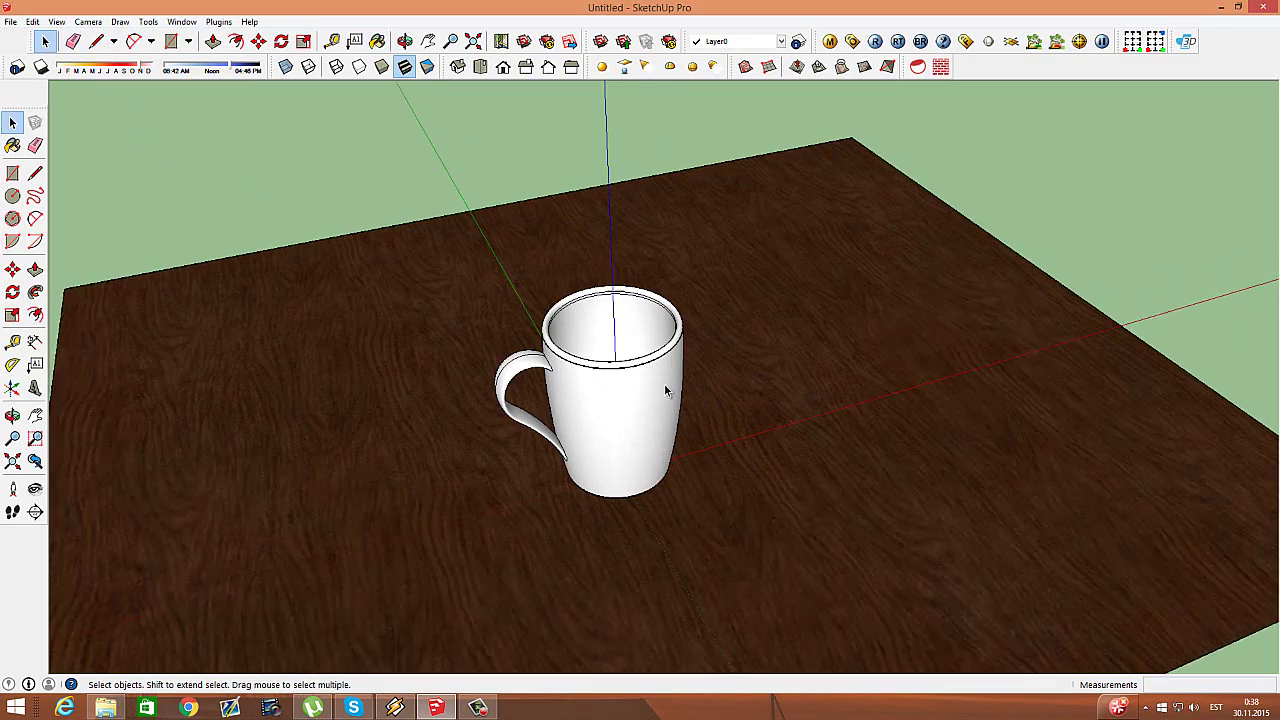
pyautogui.moveTo(665, 389); pyautogui.dragTo(520, 557, button='middle')
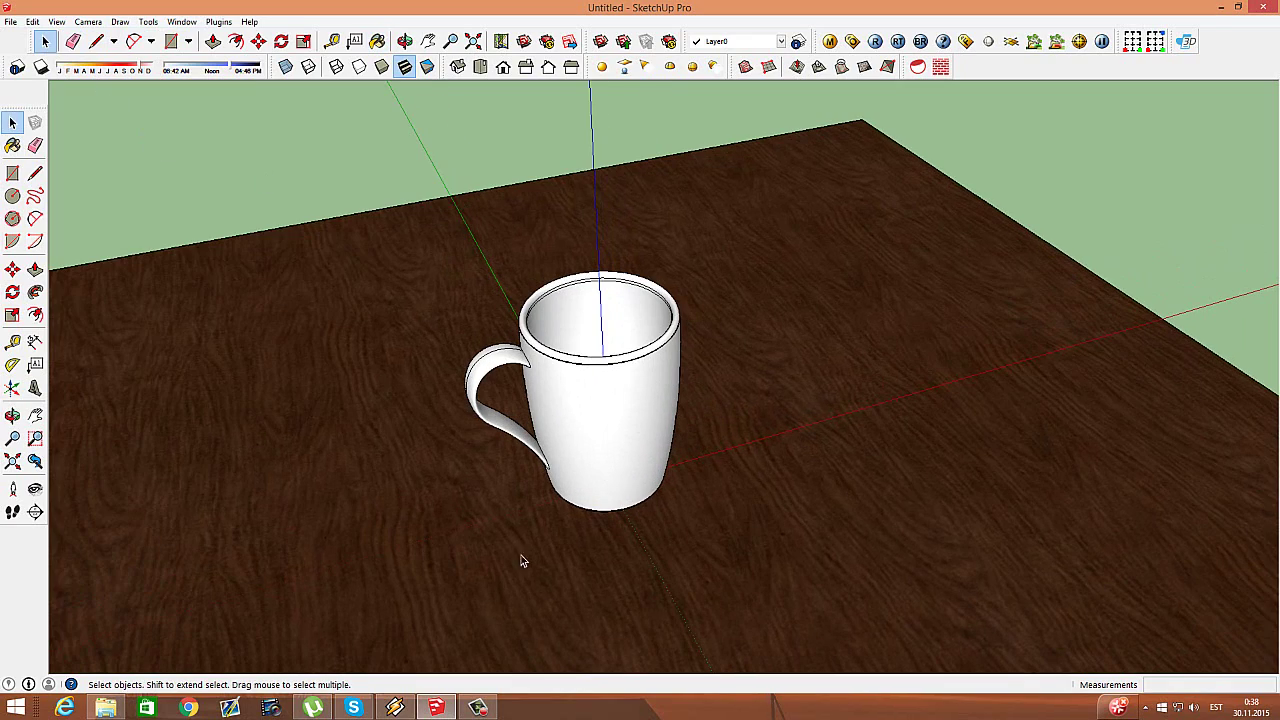
pyautogui.click(829, 41)
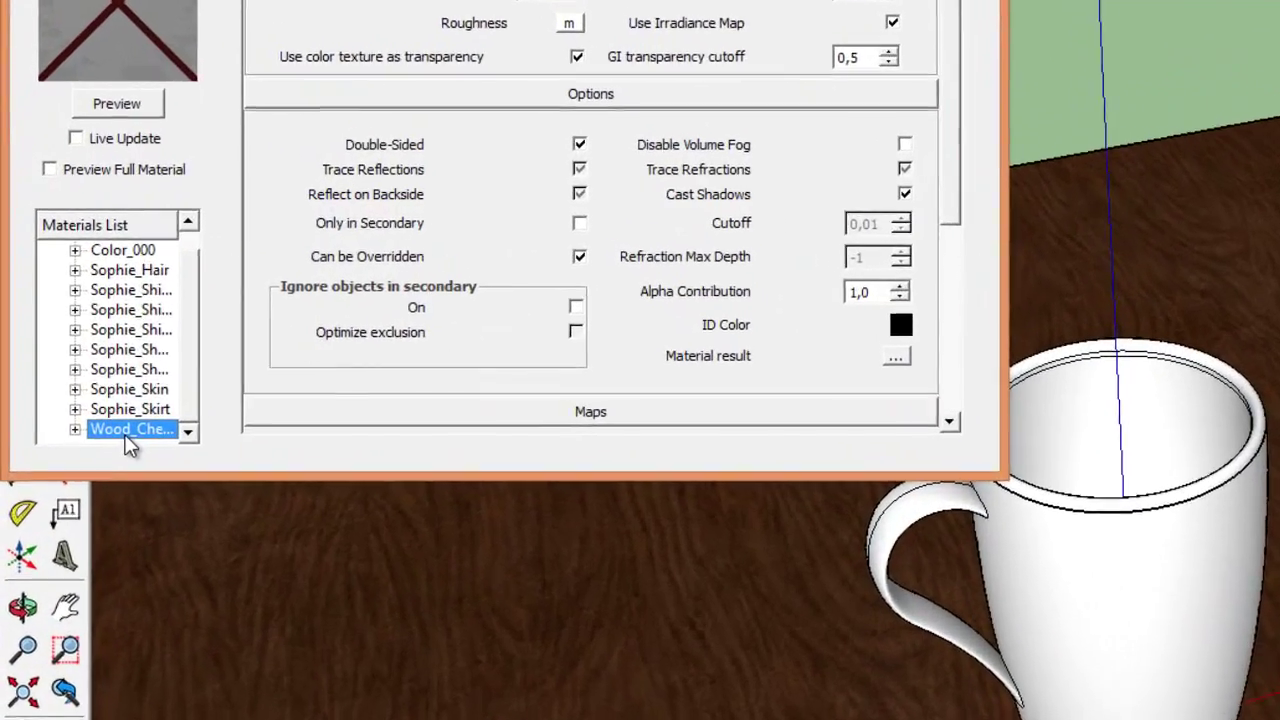
pyautogui.rightClick(68, 321)
pyautogui.moveTo(236, 513)
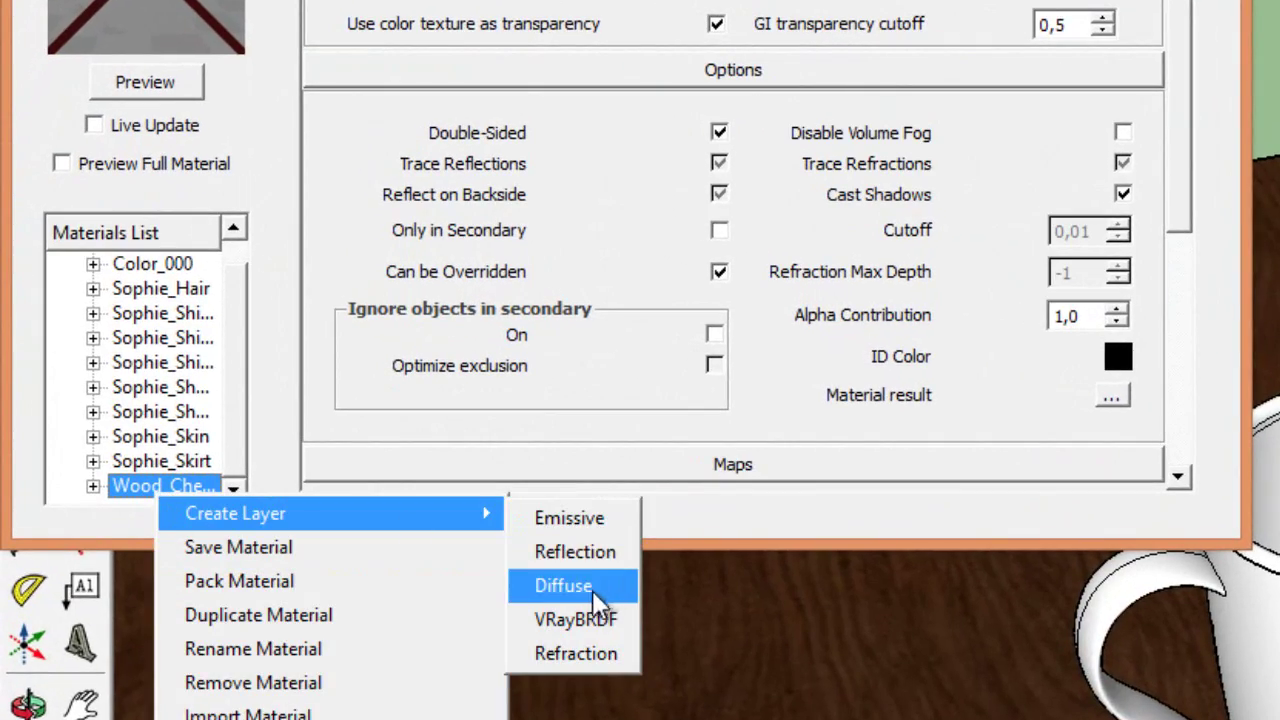
pyautogui.click(581, 558)
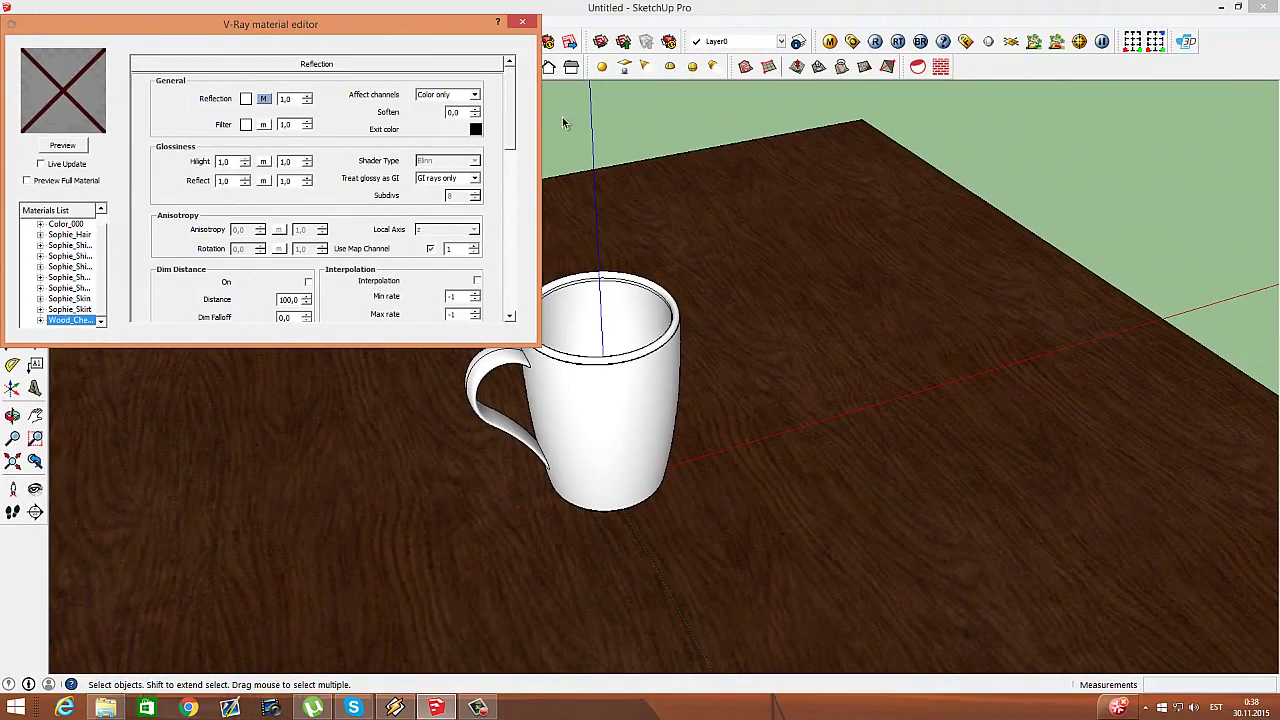
# Step: Add a V-Ray reflection layer to the mug's Color_000 material
pyautogui.moveTo(450, 28); pyautogui.dragTo(415, 134)
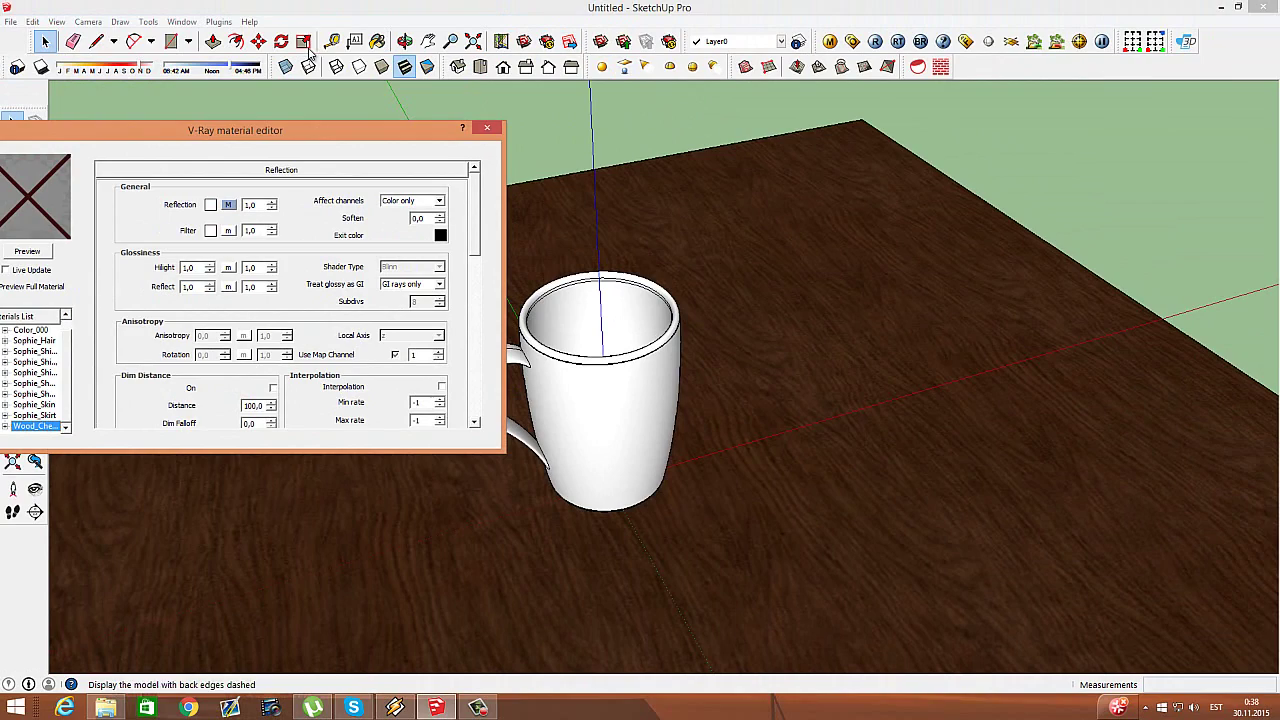
pyautogui.click(378, 41)
pyautogui.click(18, 111)
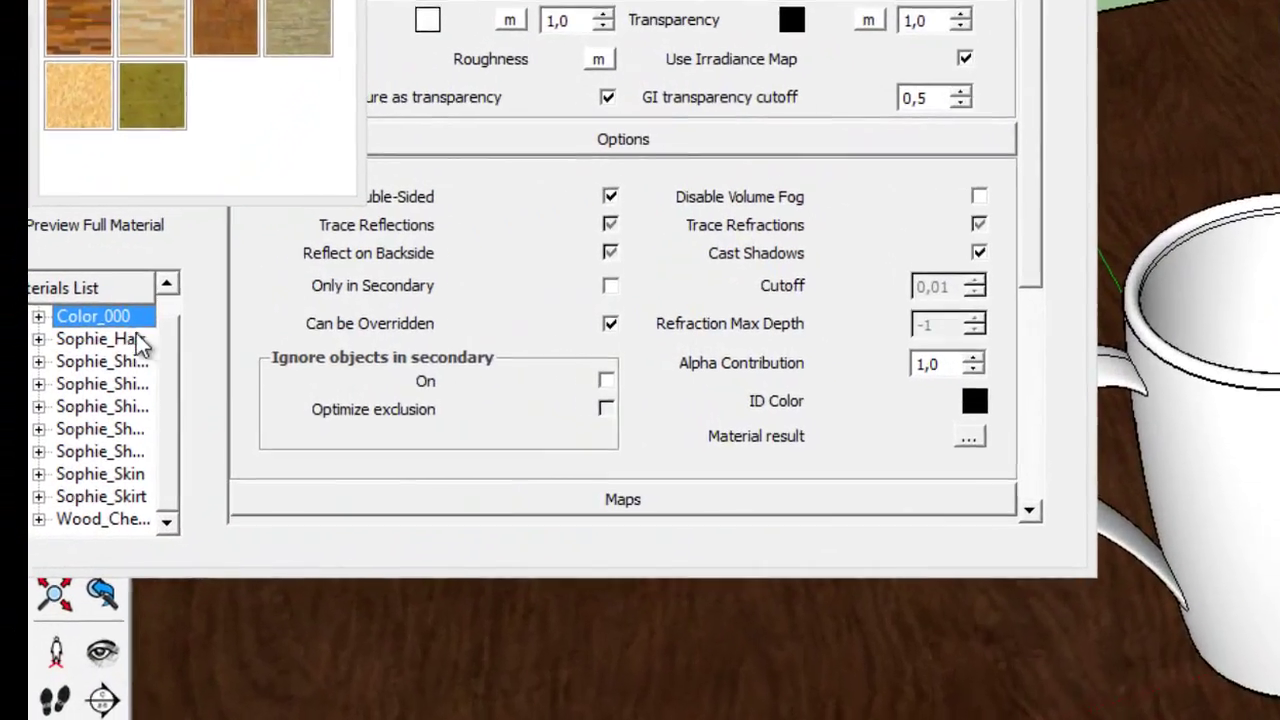
pyautogui.rightClick(40, 331)
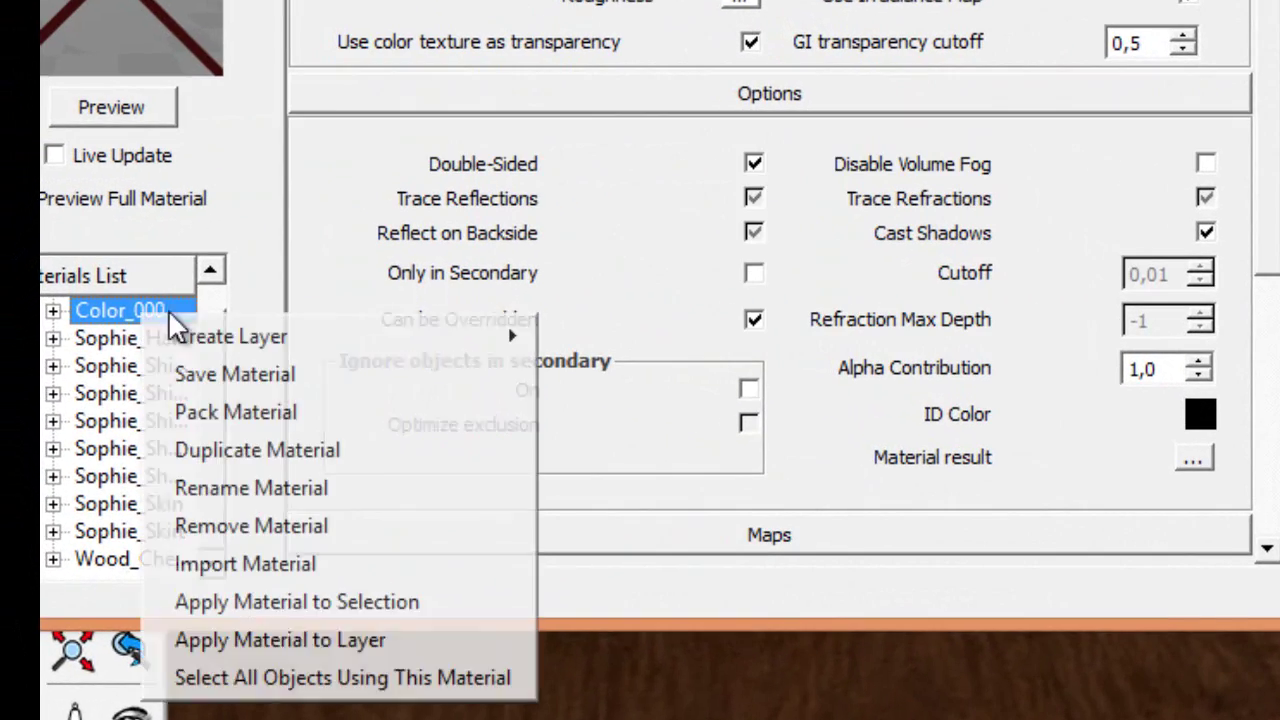
pyautogui.moveTo(231, 336)
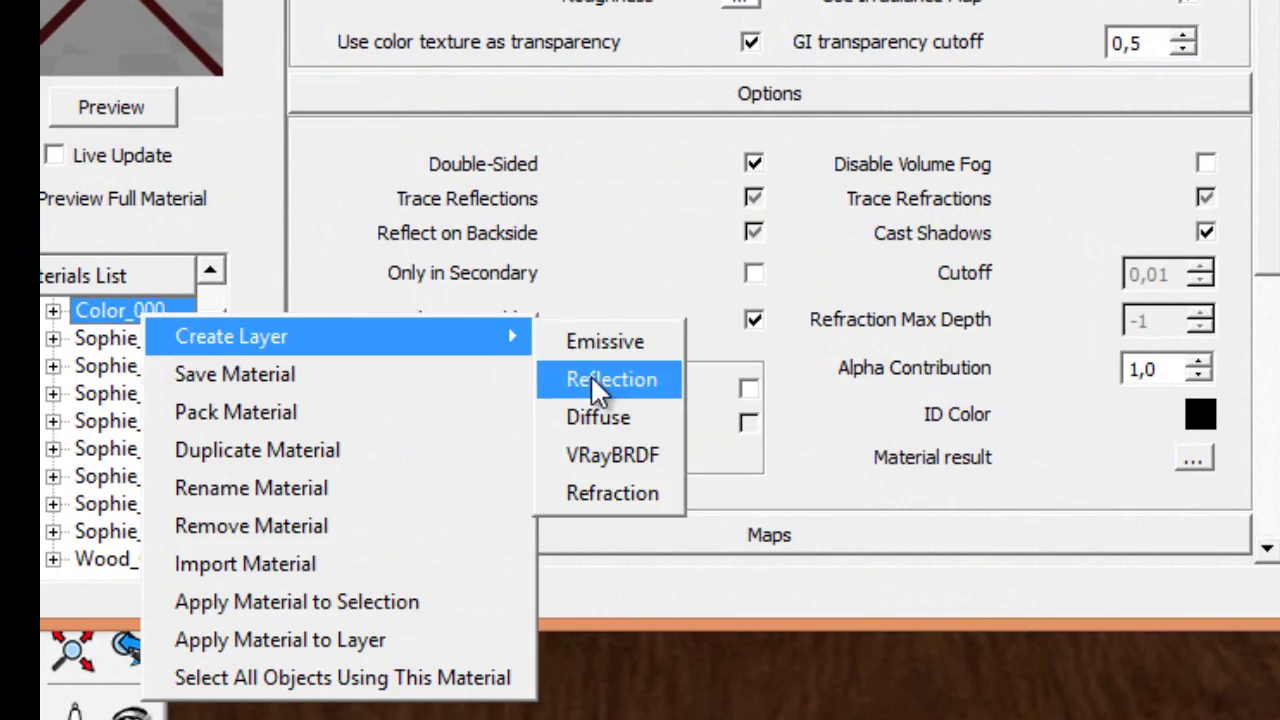
pyautogui.click(591, 375)
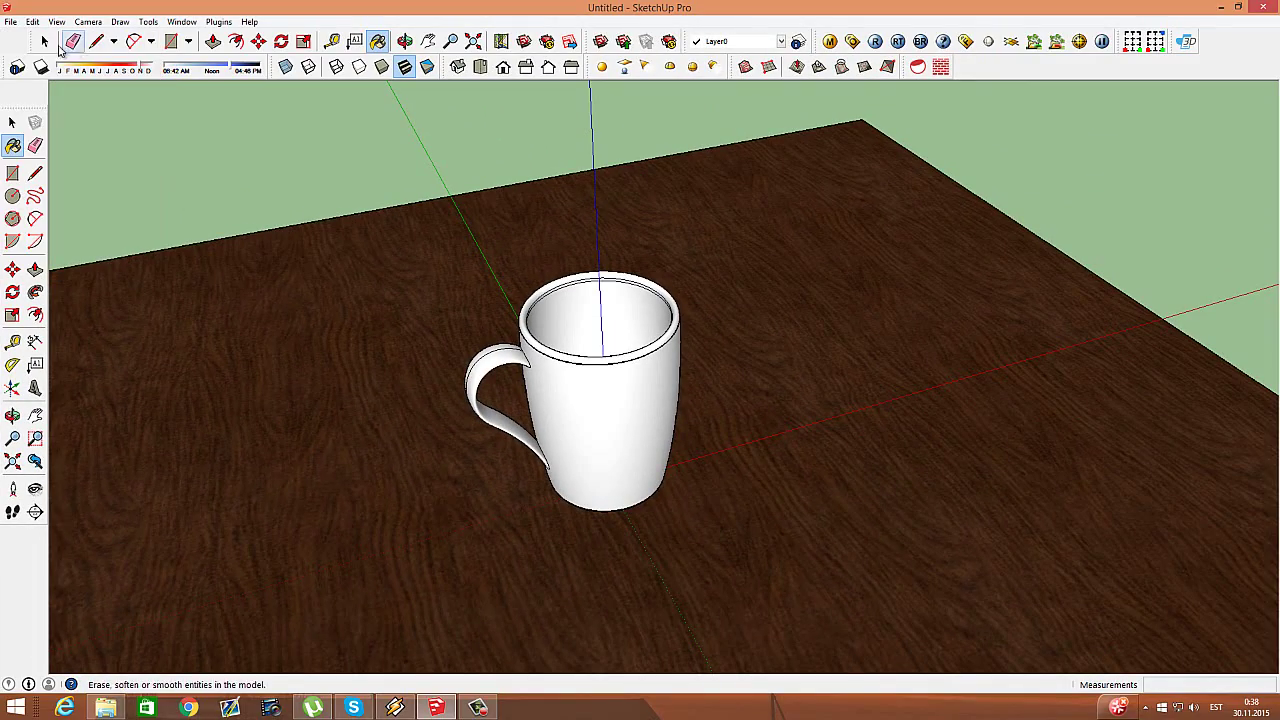
pyautogui.press('space')
# Step: Orbit to look down into the mug and run a V-Ray test render
pyautogui.scroll(3, 442, 581)
pyautogui.click(405, 41)
pyautogui.moveTo(860, 300)
pyautogui.mouseDown()
pyautogui.moveTo(882, 370)
pyautogui.moveTo(732, 168)
pyautogui.moveTo(654, 309)
pyautogui.mouseUp()
pyautogui.moveTo(736, 99)
pyautogui.mouseDown()
pyautogui.moveTo(651, 448)
pyautogui.moveTo(663, 540)
pyautogui.moveTo(825, 115)
pyautogui.mouseUp()
pyautogui.click(876, 41)
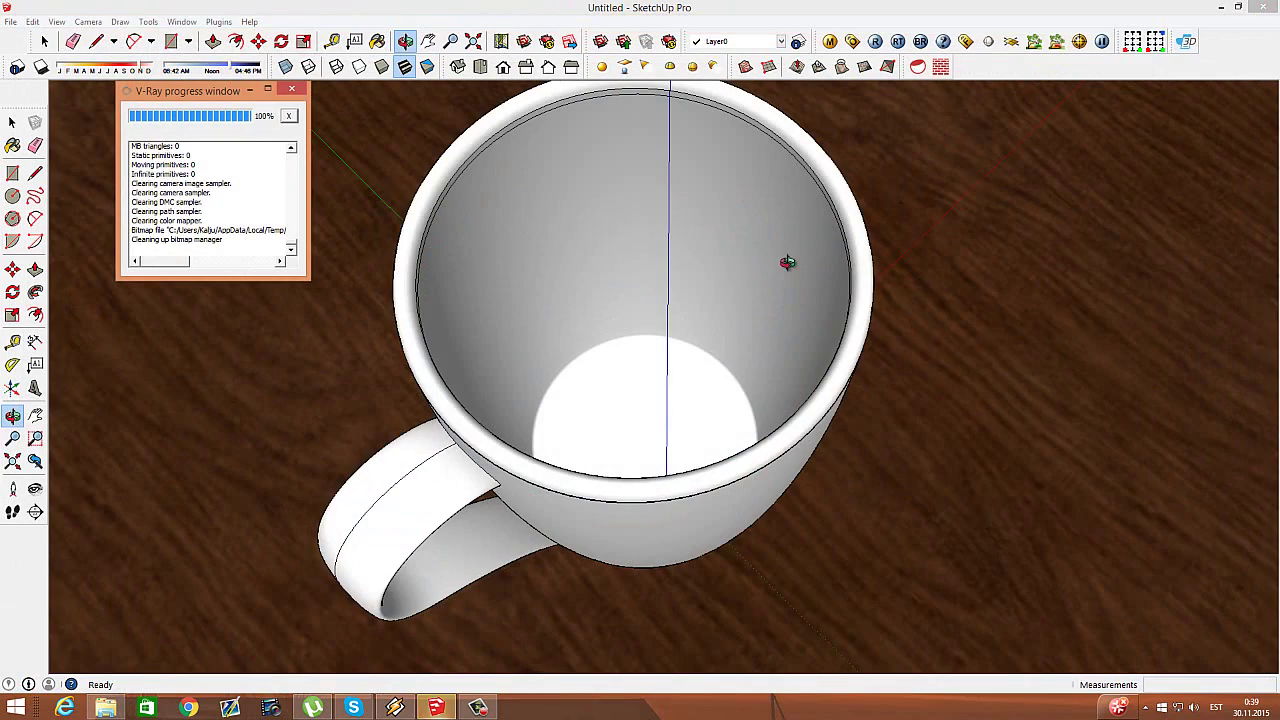
# Step: Orbit and zoom to a low, frontal side view of the mug
pyautogui.moveTo(788, 262)
pyautogui.mouseDown()
pyautogui.moveTo(689, 546)
pyautogui.moveTo(849, 480)
pyautogui.mouseUp()
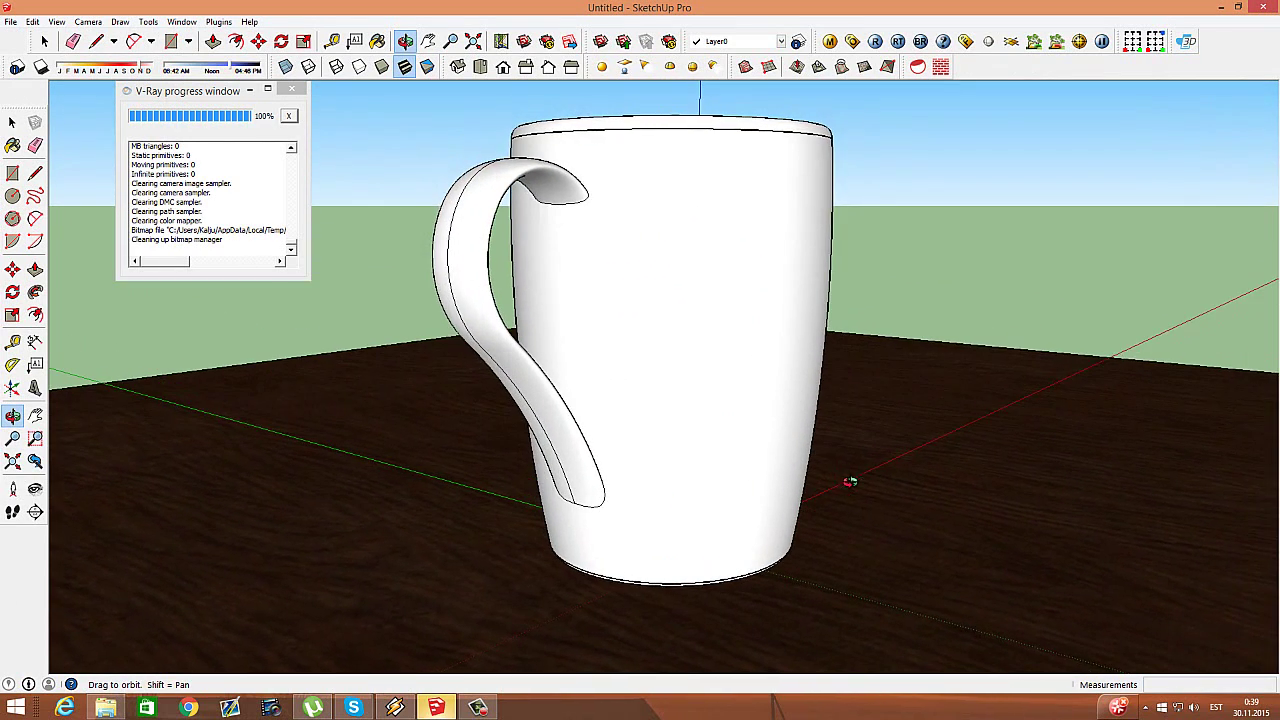
pyautogui.moveTo(786, 634); pyautogui.dragTo(762, 571)
pyautogui.scroll(3, 770, 587)
pyautogui.scroll(-2, 770, 587)
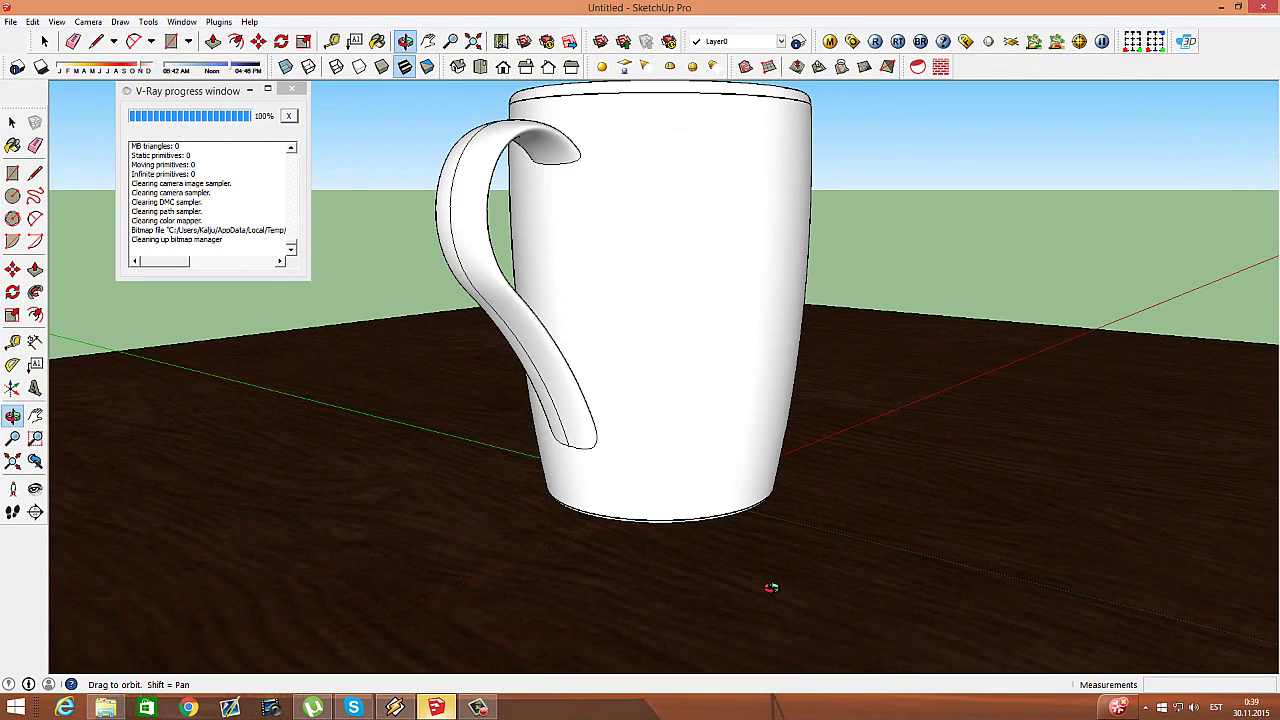
# Step: Render the low side view in V-Ray, inspect the wood reflection, and close the frame buffer
pyautogui.click(875, 43)
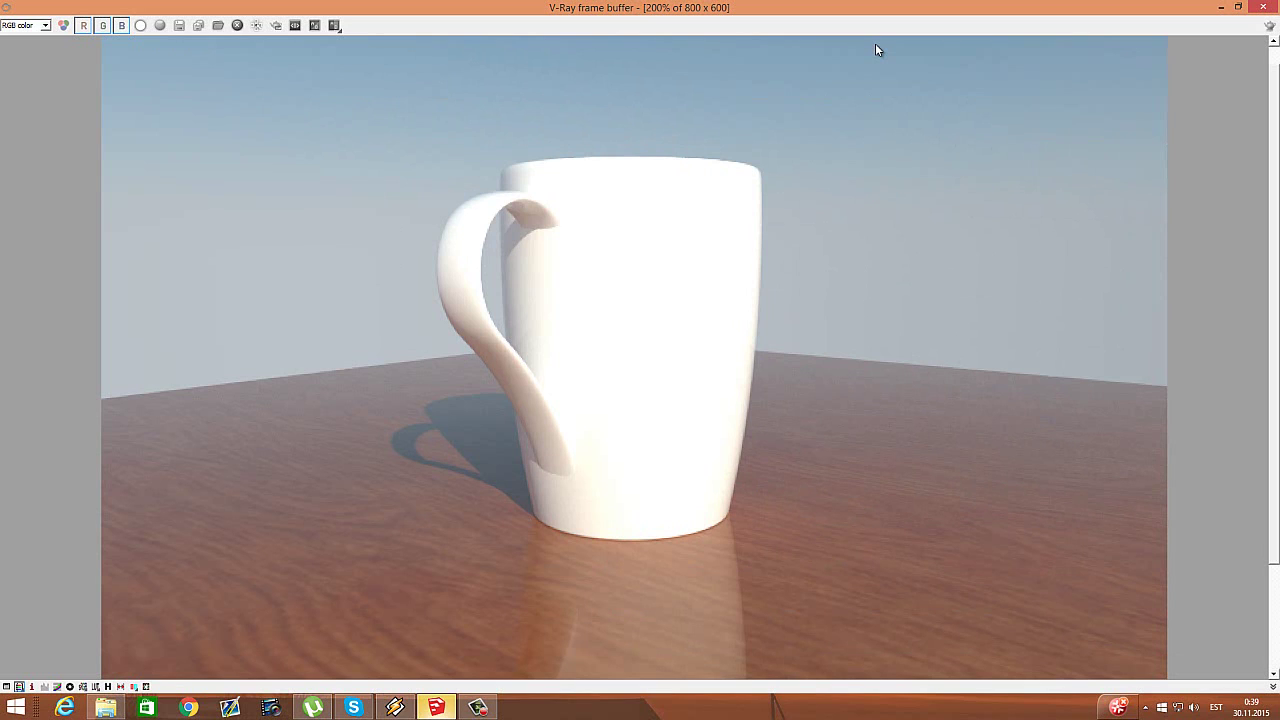
pyautogui.scroll(-1, 778, 238)
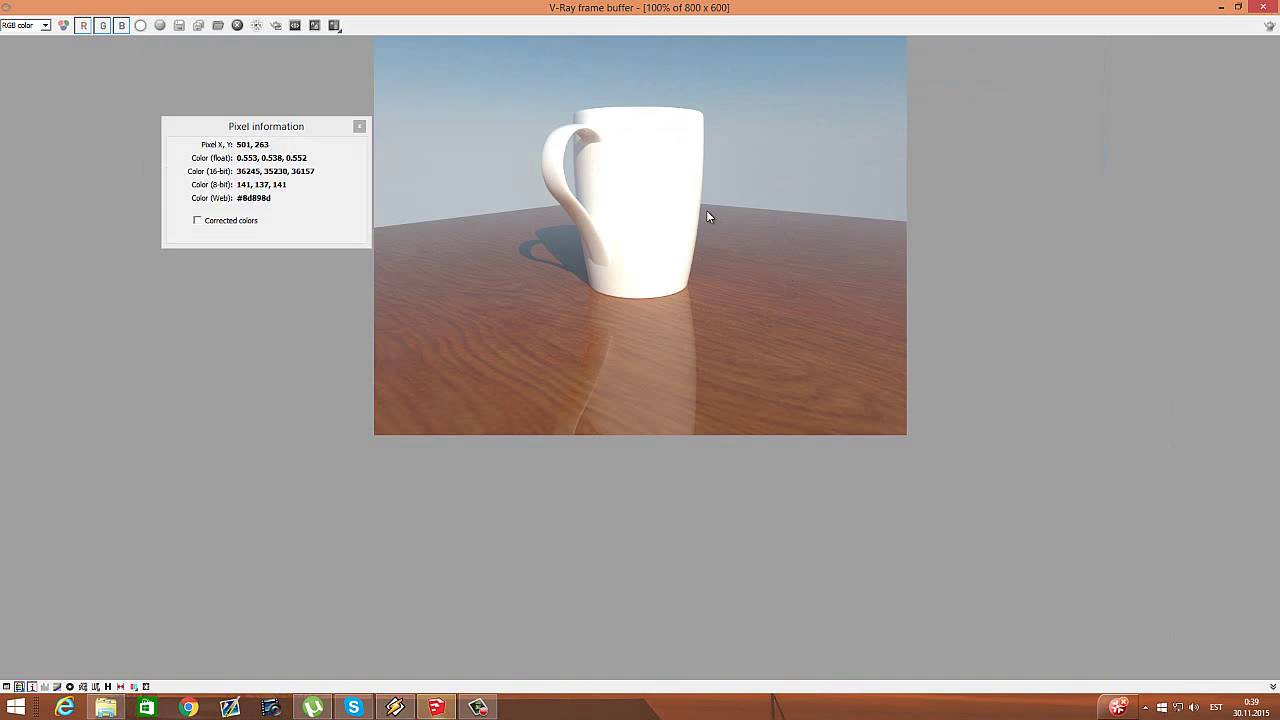
pyautogui.moveTo(706, 212)
pyautogui.mouseDown(button='right')
pyautogui.moveTo(588, 212)
pyautogui.moveTo(580, 178)
pyautogui.mouseUp(button='right')
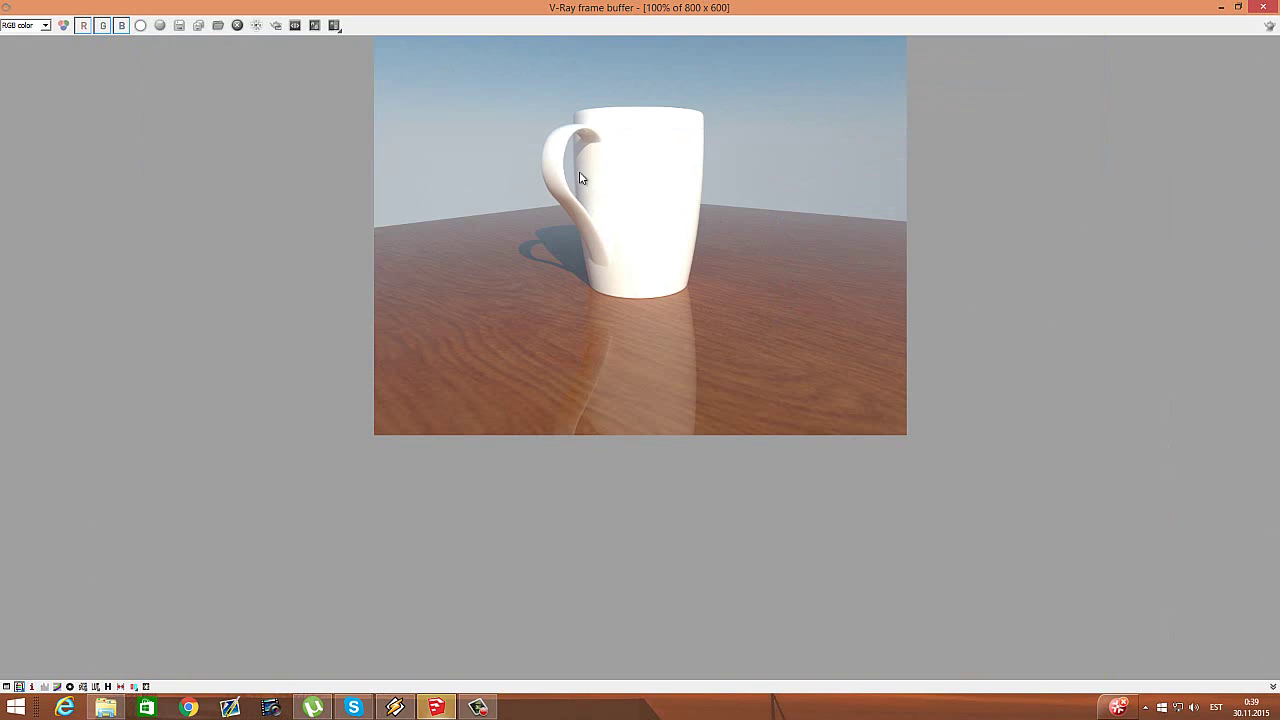
pyautogui.scroll(2, 637, 123)
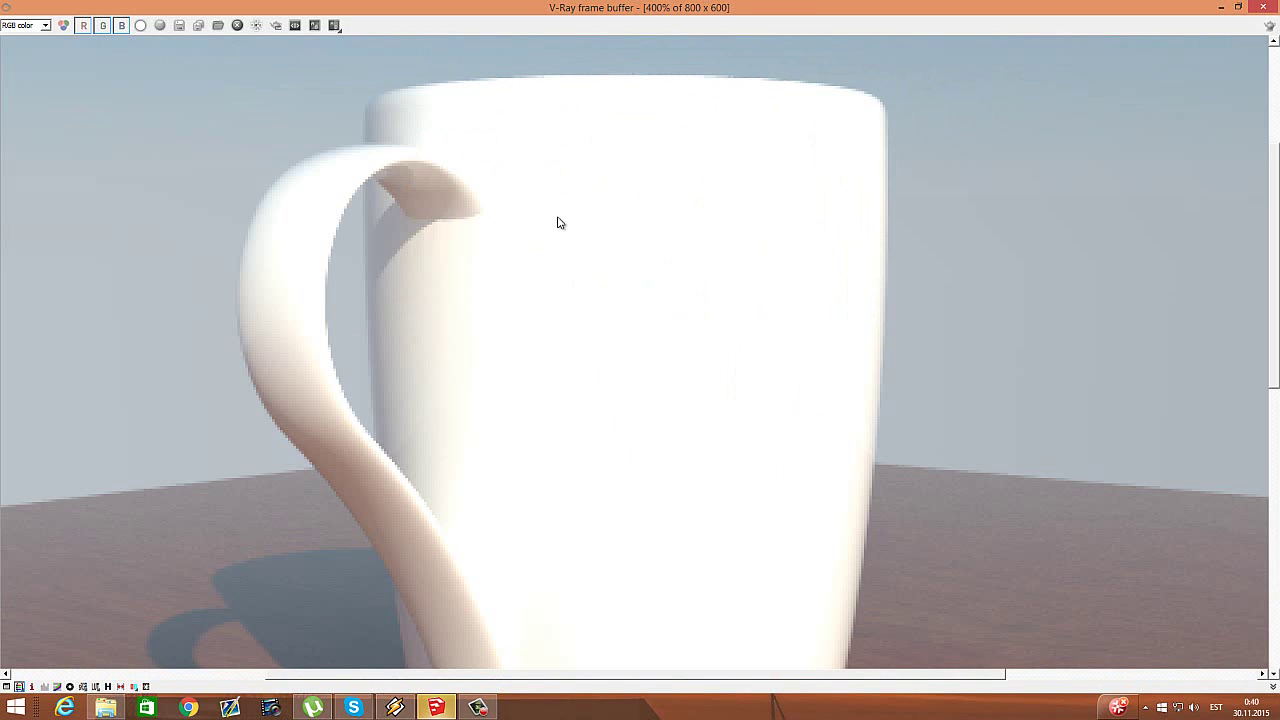
pyautogui.scroll(-1, 559, 222)
pyautogui.scroll(2, 460, 580)
pyautogui.scroll(1, 488, 600)
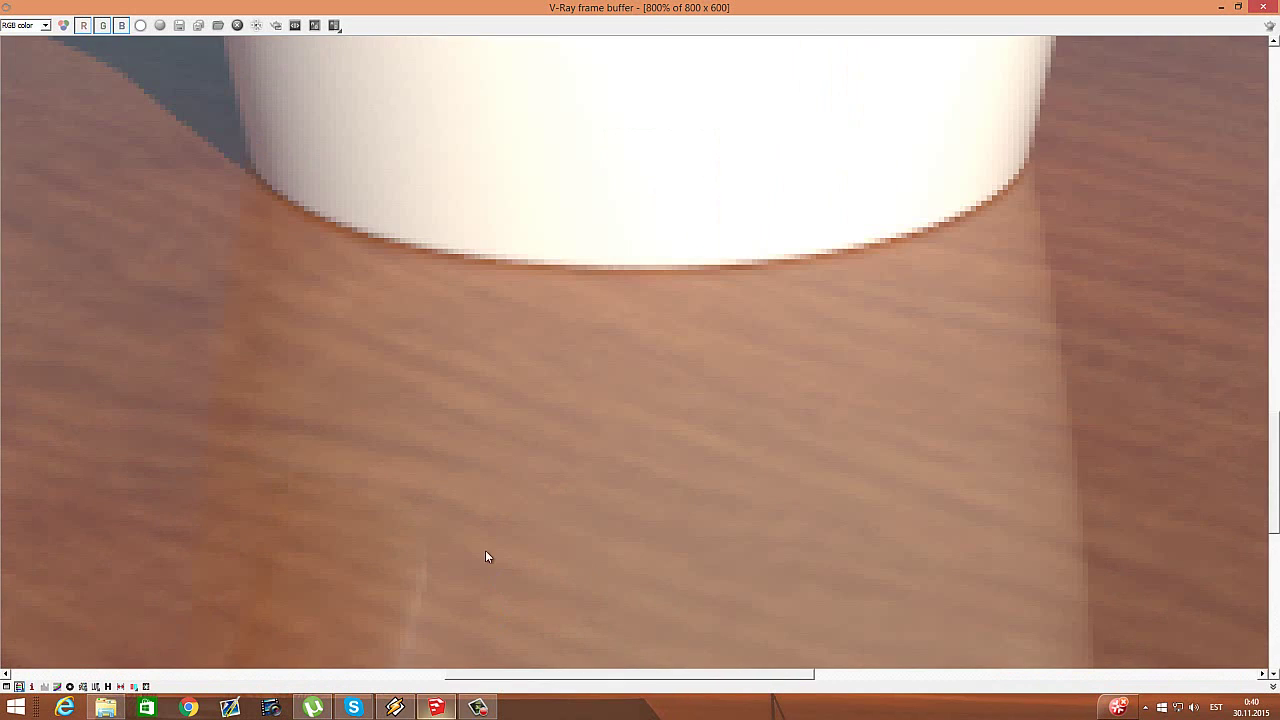
pyautogui.scroll(-1, 470, 510)
pyautogui.scroll(-1, 420, 280)
pyautogui.scroll(1, 393, 81)
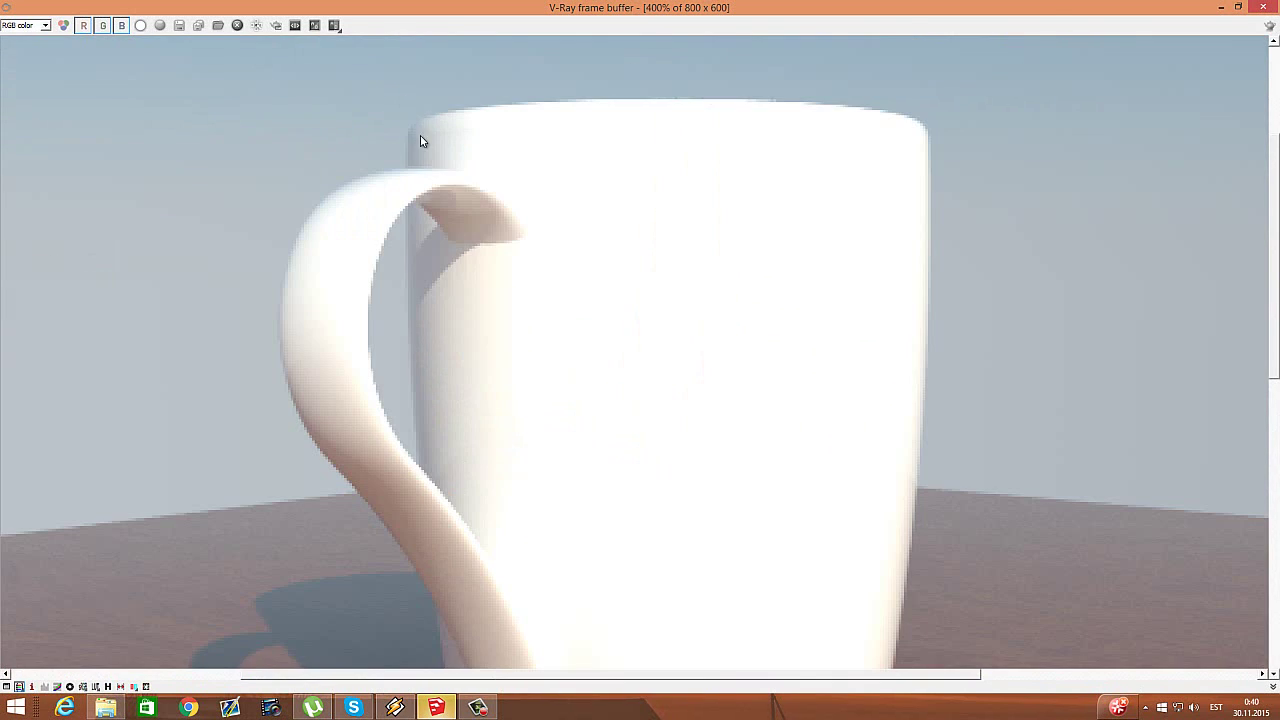
pyautogui.click(1262, 10)
pyautogui.moveTo(586, 151); pyautogui.dragTo(697, 373, button='middle')
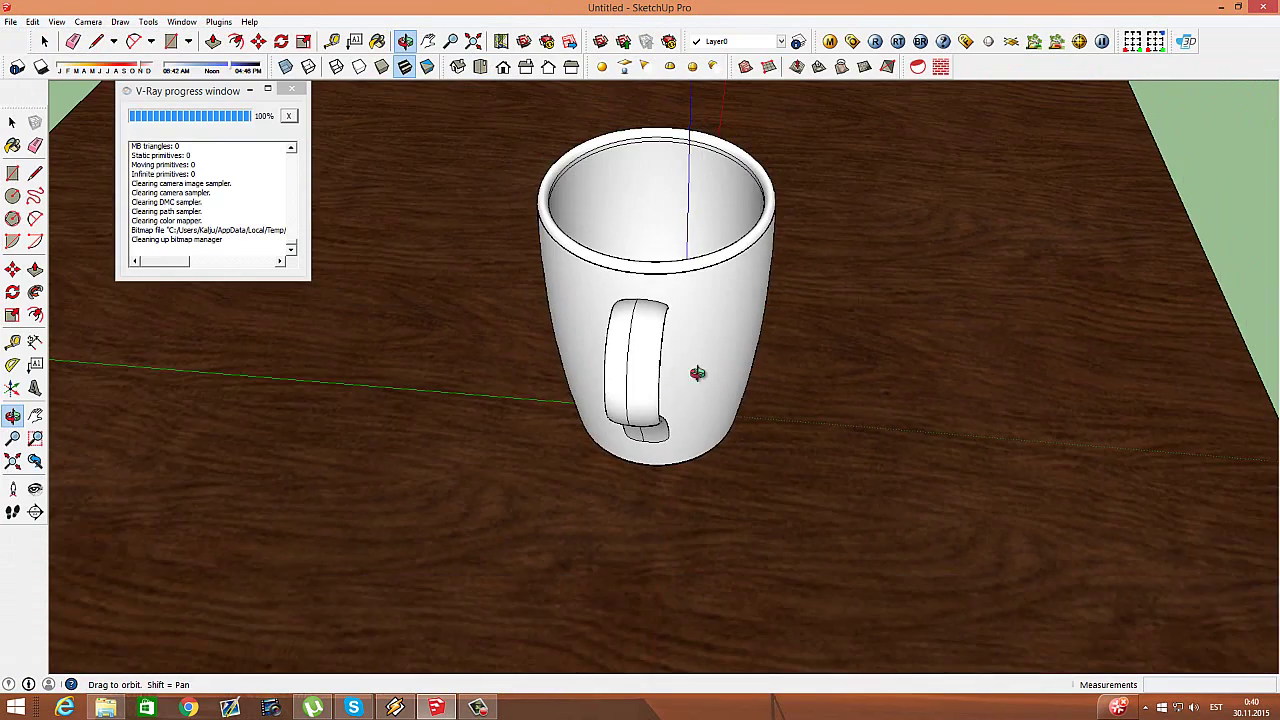
# Step: Rotate the floor and mug together about 40 degrees around the blue axis
pyautogui.moveTo(697, 373); pyautogui.dragTo(611, 312)
pyautogui.click(44, 41)
pyautogui.scroll(-5, 670, 300)
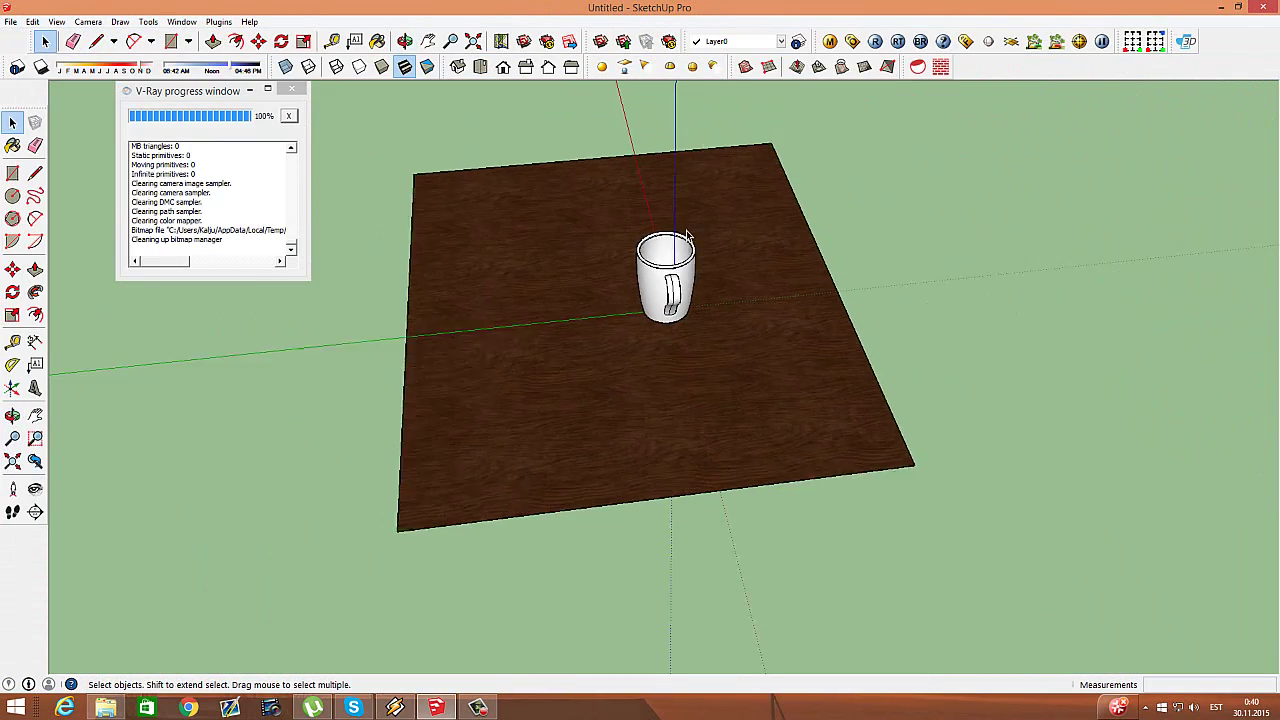
pyautogui.moveTo(417, 126); pyautogui.dragTo(599, 216)
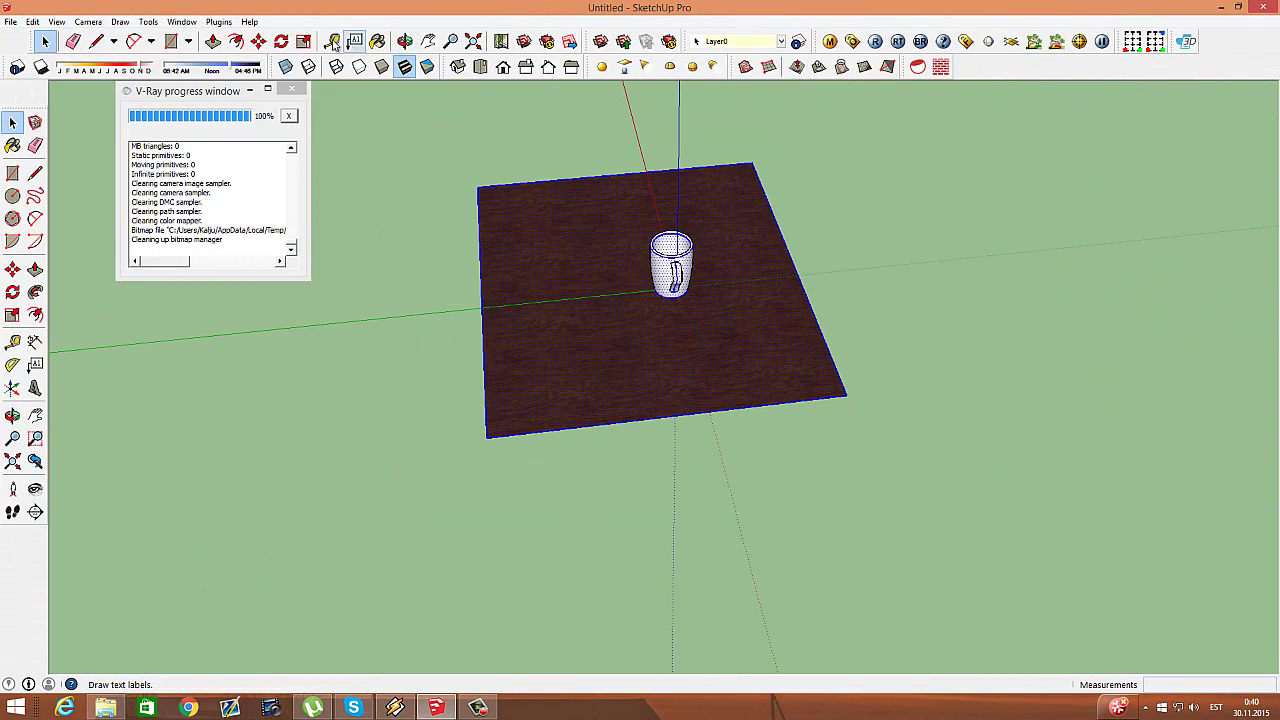
pyautogui.click(281, 41)
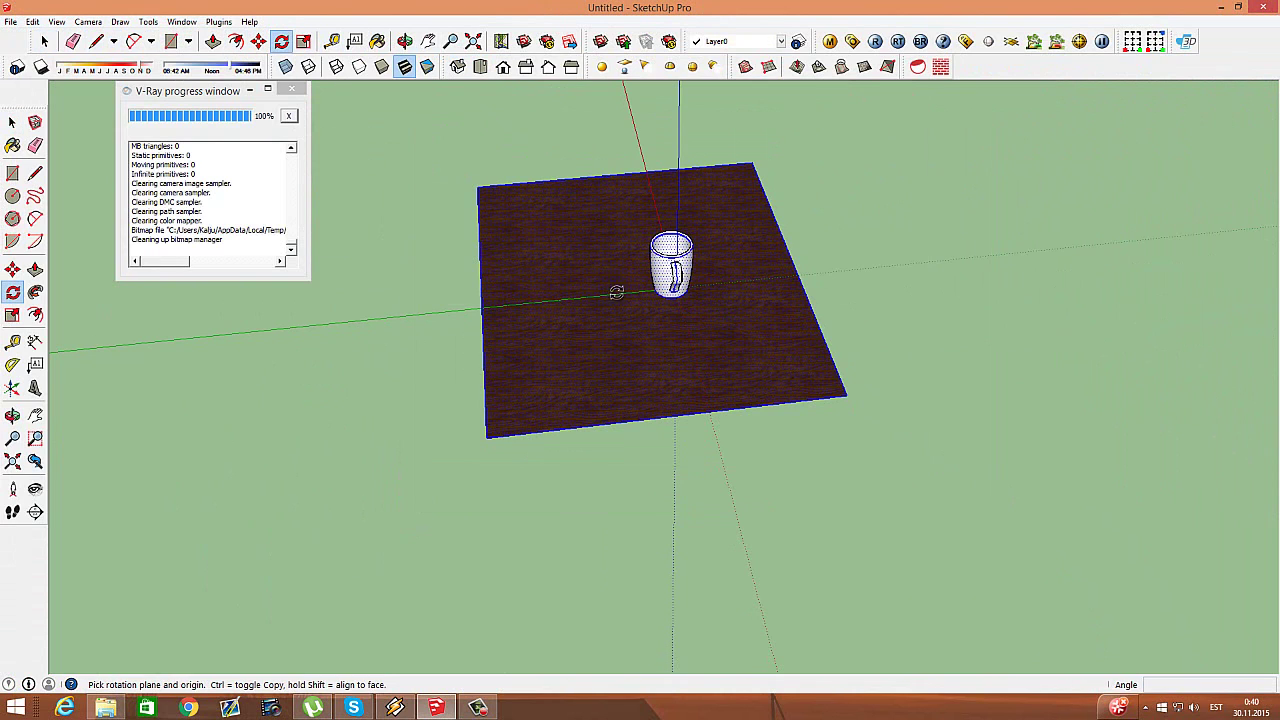
pyautogui.click(679, 333)
pyautogui.click(734, 351)
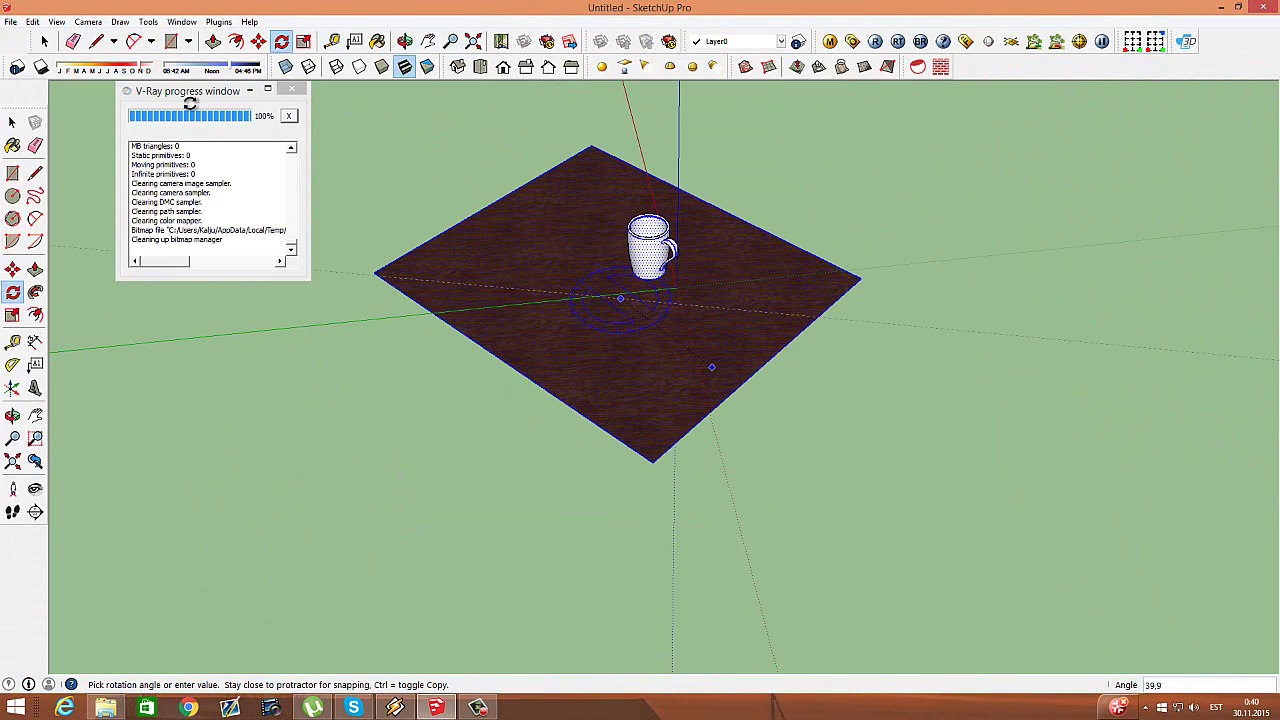
pyautogui.press('space')
pyautogui.click(291, 89)
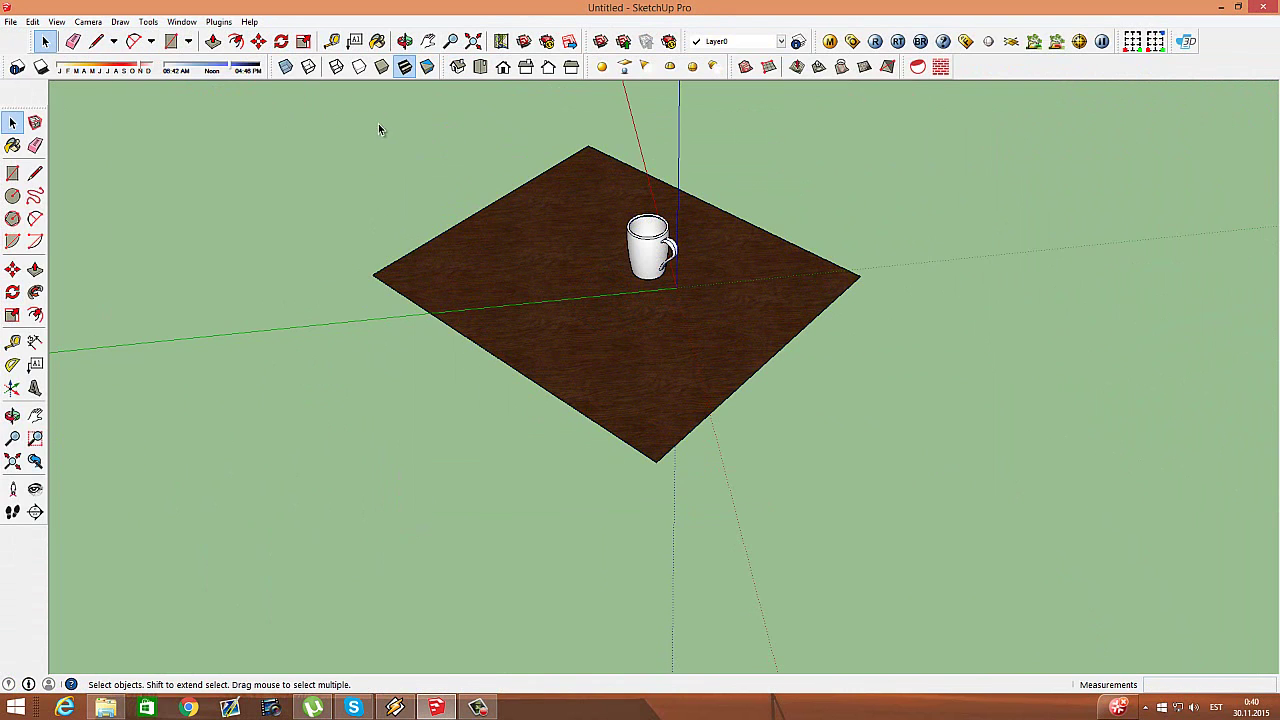
# Step: Orbit and zoom to a close, low view of the mug with the handle on the right
pyautogui.click(405, 41)
pyautogui.moveTo(670, 150); pyautogui.dragTo(677, 190)
pyautogui.scroll(5, 670, 260)
pyautogui.scroll(3, 680, 400)
pyautogui.moveTo(689, 451)
pyautogui.mouseDown()
pyautogui.moveTo(663, 400)
pyautogui.moveTo(575, 310)
pyautogui.moveTo(671, 257)
pyautogui.mouseUp()
pyautogui.moveTo(637, 486); pyautogui.dragTo(719, 522)
pyautogui.scroll(1, 722, 471)
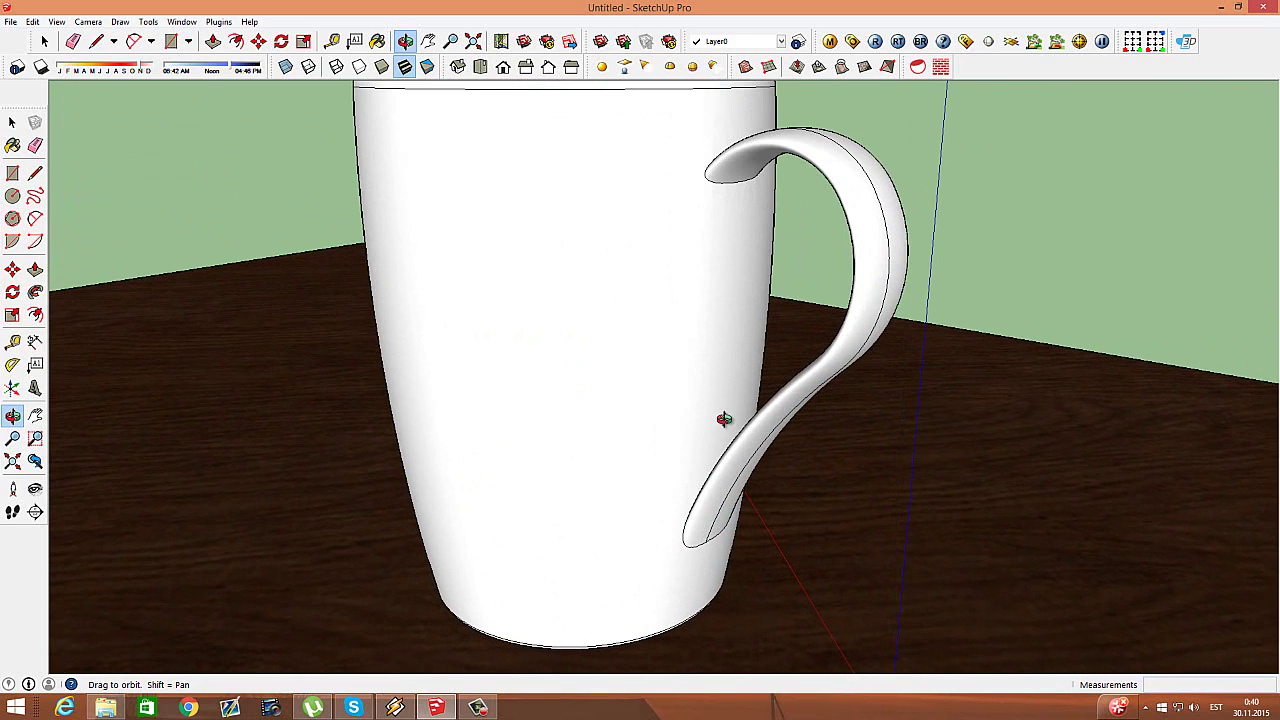
pyautogui.moveTo(858, 104)
pyautogui.mouseDown()
pyautogui.moveTo(797, 163)
pyautogui.moveTo(808, 189)
pyautogui.moveTo(695, 131)
pyautogui.moveTo(718, 160)
pyautogui.moveTo(790, 183)
pyautogui.mouseUp()
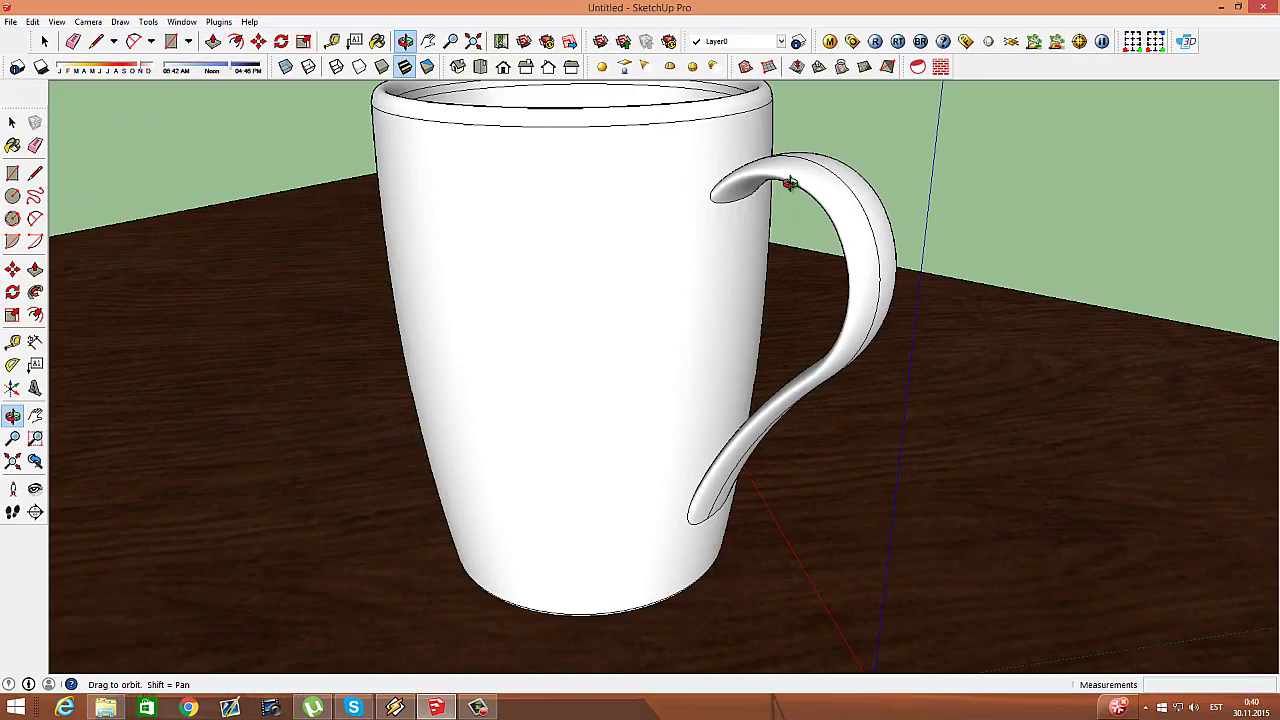
# Step: Run the final V-Ray render of the close, low-angle mug view, then close it
pyautogui.click(878, 44)
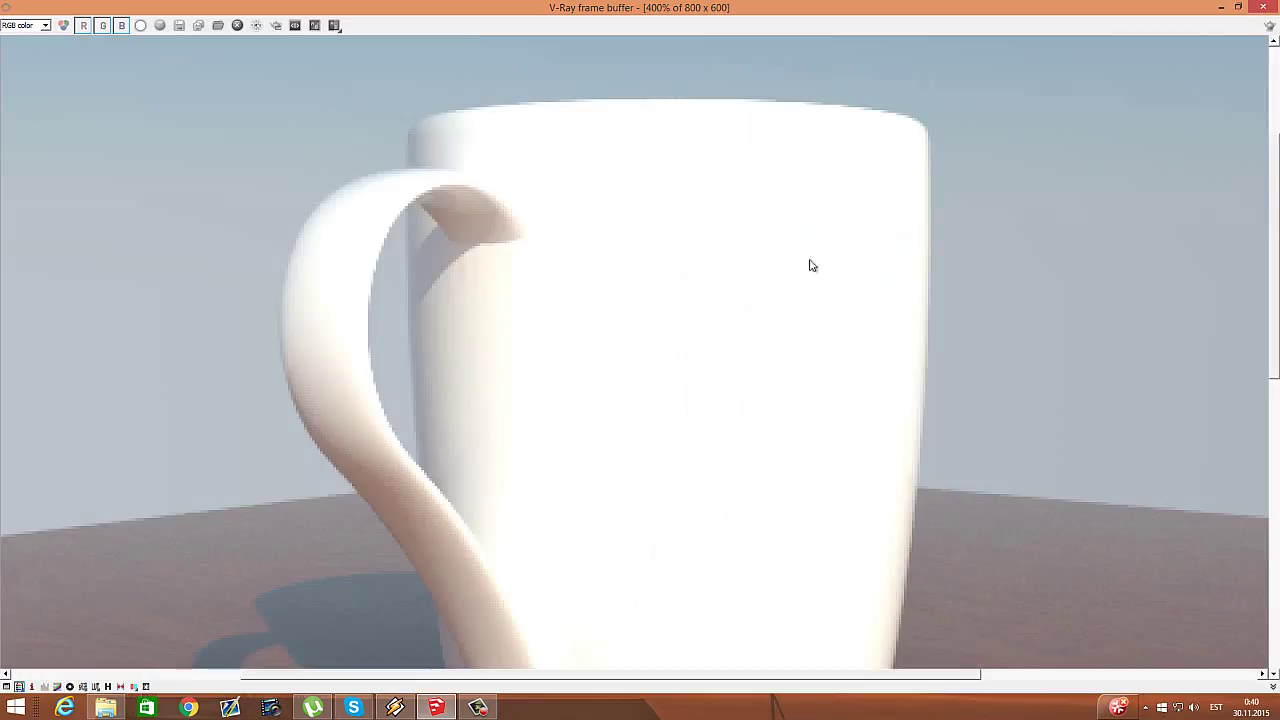
pyautogui.scroll(-1, 783, 365)
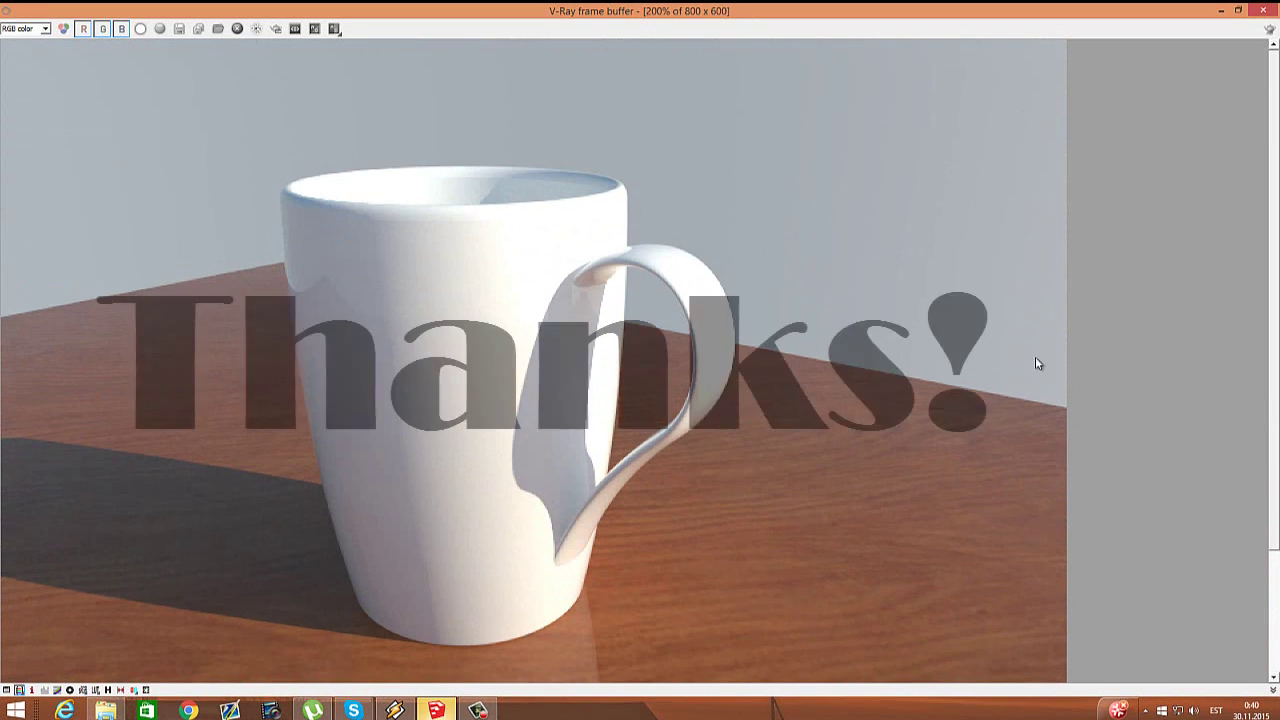
pyautogui.click(1262, 10)
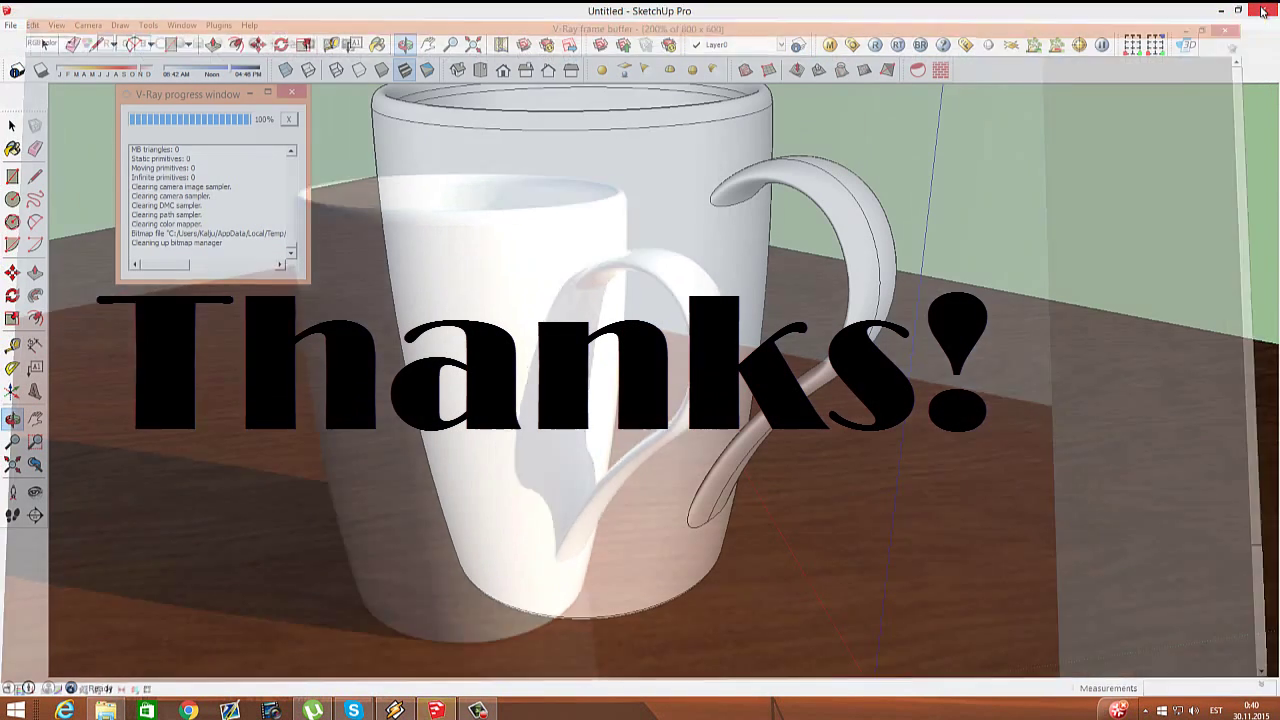